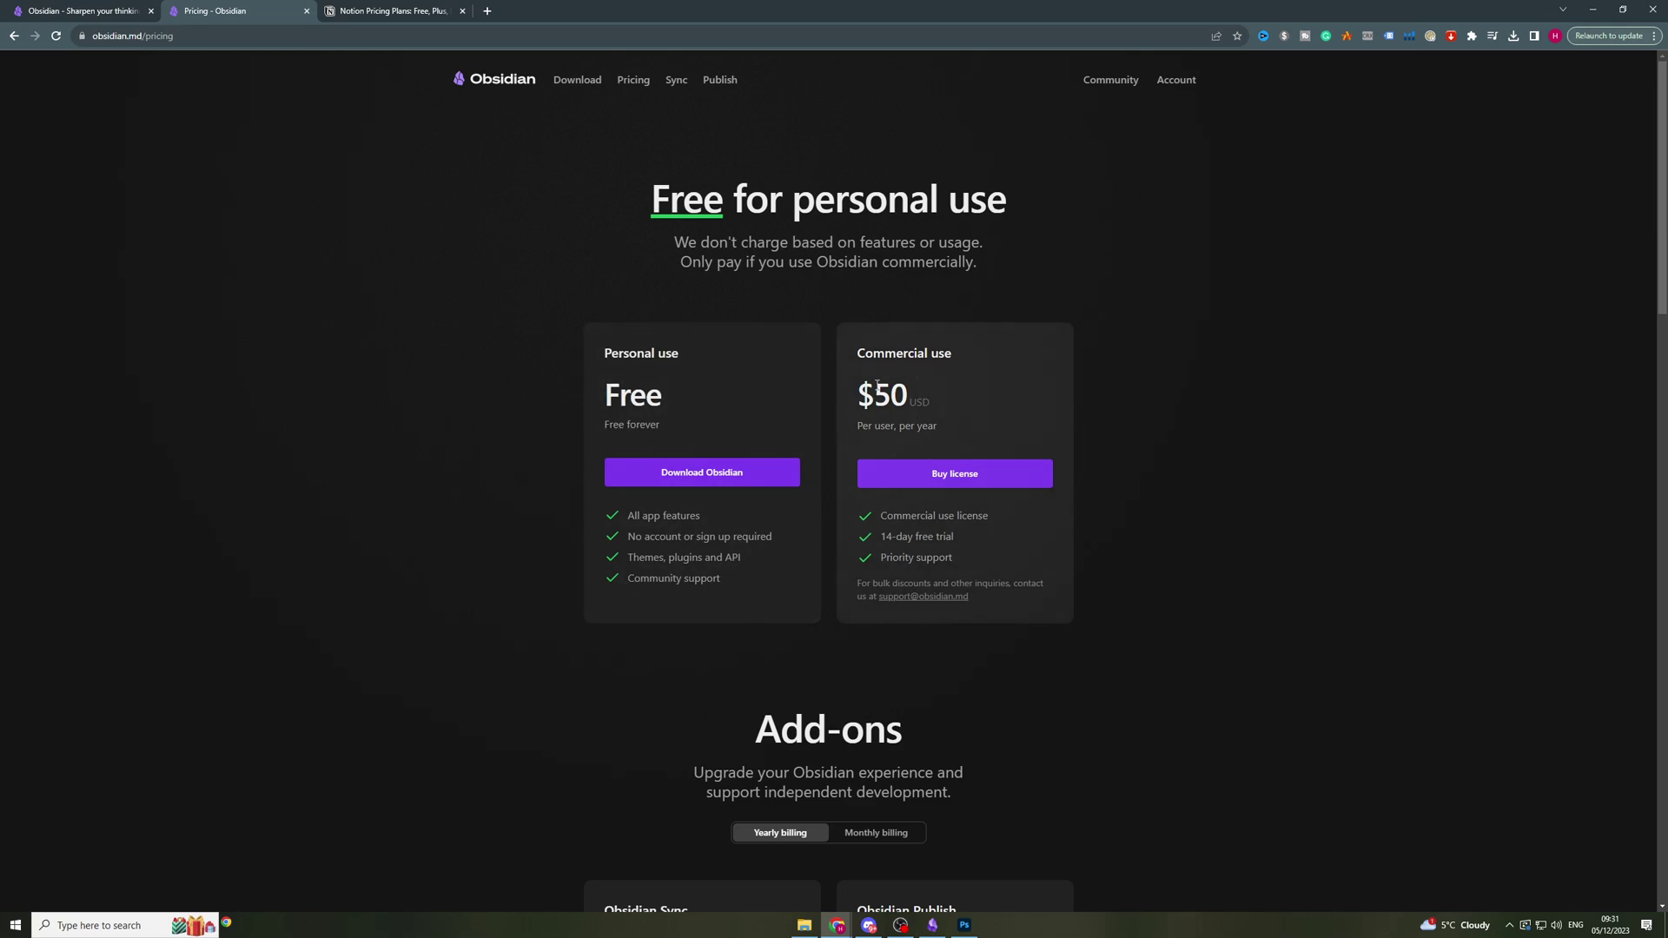
Step: Highlight the $50 USD commercial licence price on Obsidian's pricing page, then clear the highlight
drag(877, 385, 964, 391)
click(966, 389)
drag(860, 387, 980, 407)
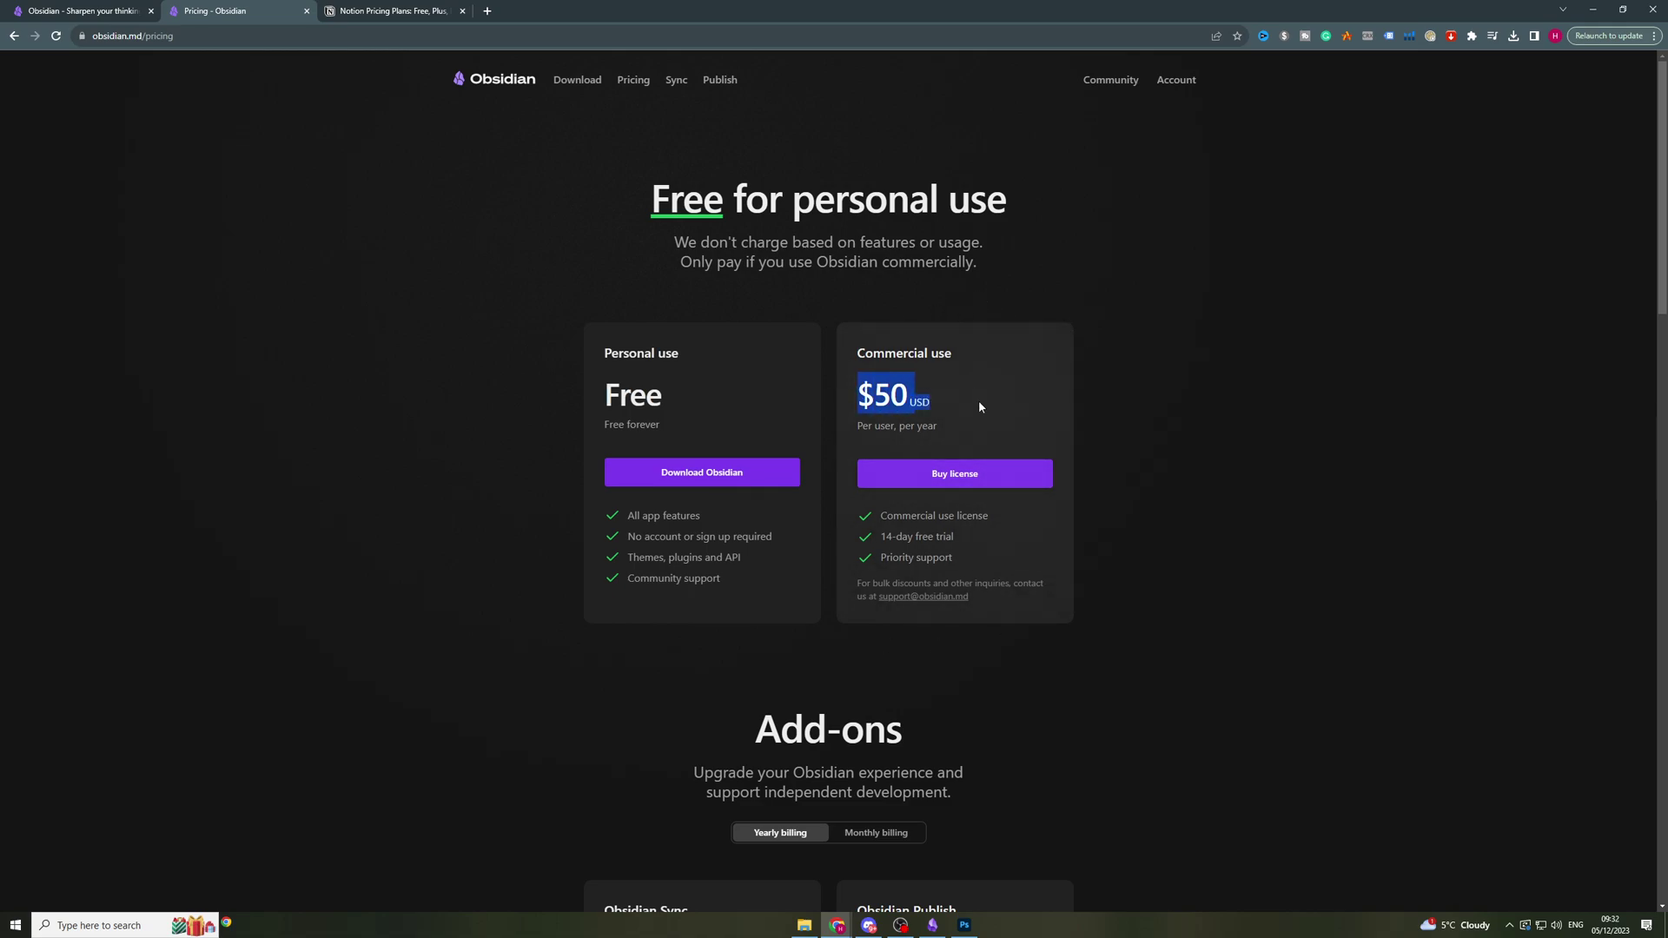
click(925, 393)
Step: Switch the add-on prices to Monthly billing and scroll through the rest of the pricing page
scroll(1093, 602, down, 4)
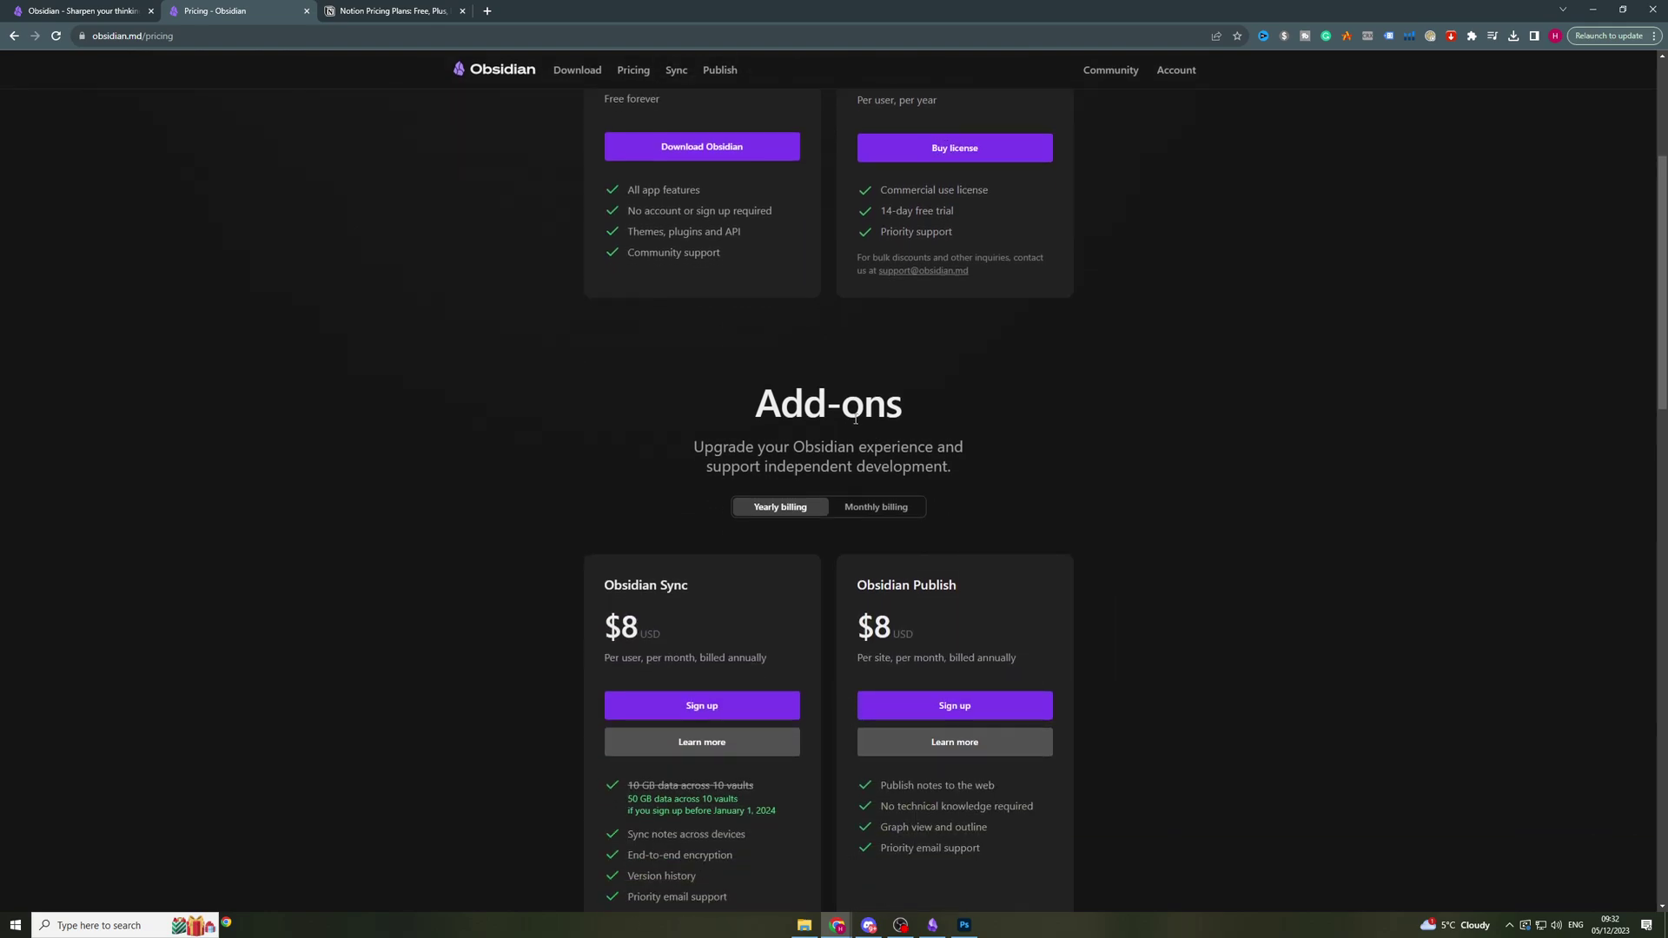
click(873, 509)
scroll(1072, 533, down, 2)
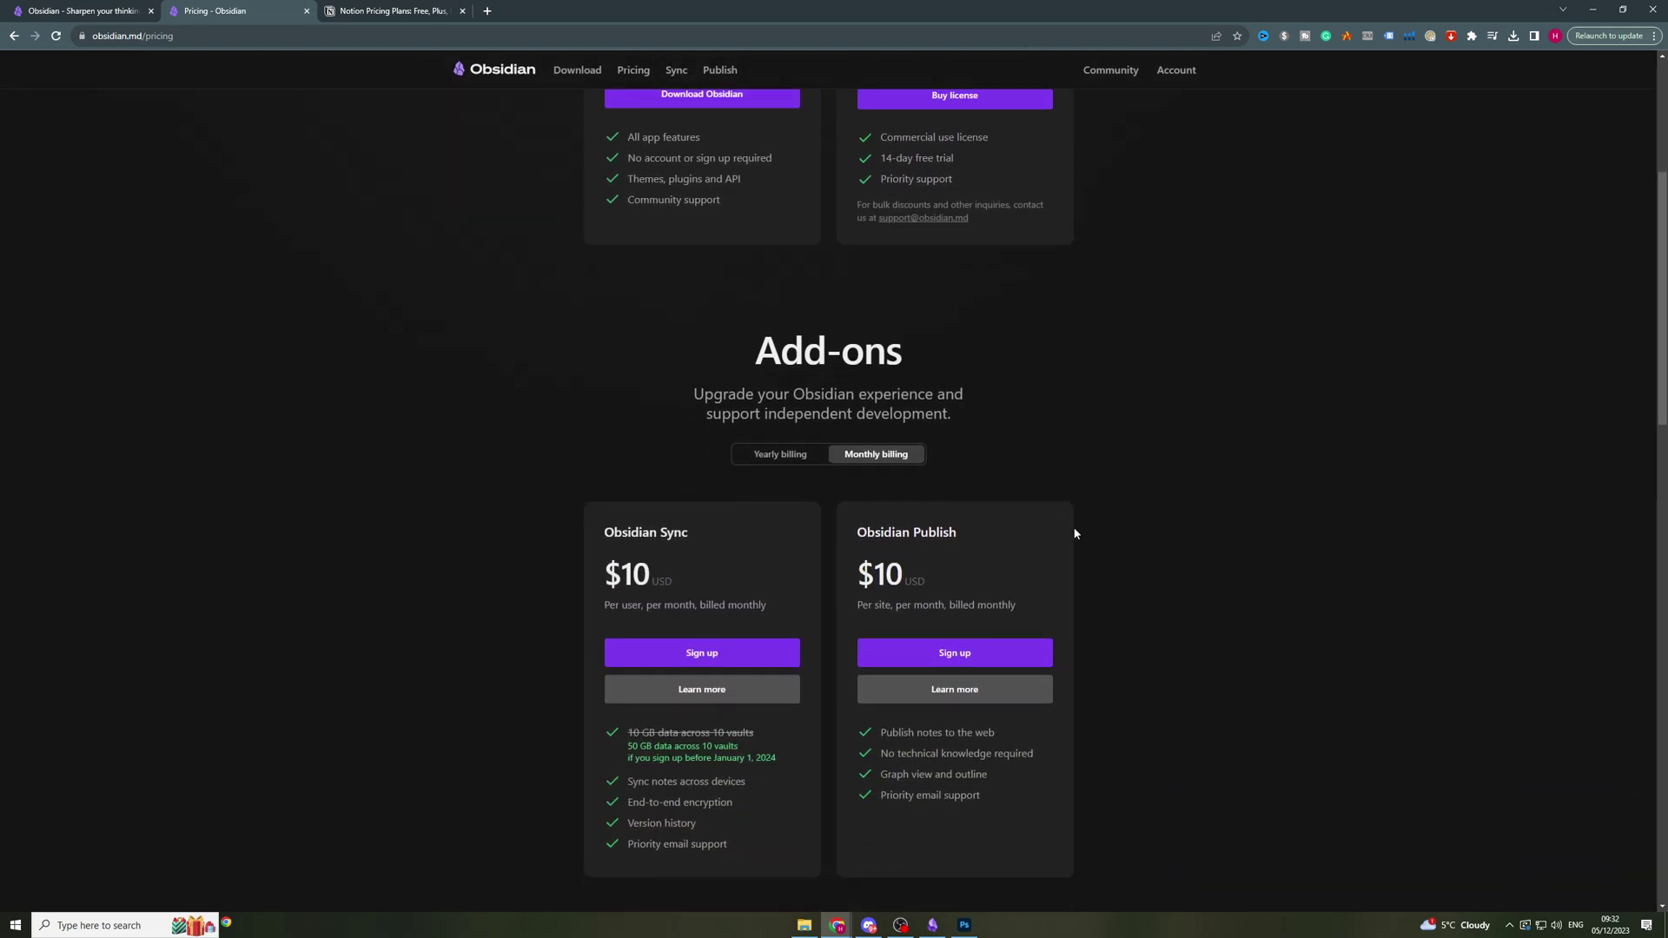
scroll(791, 403, up, 1)
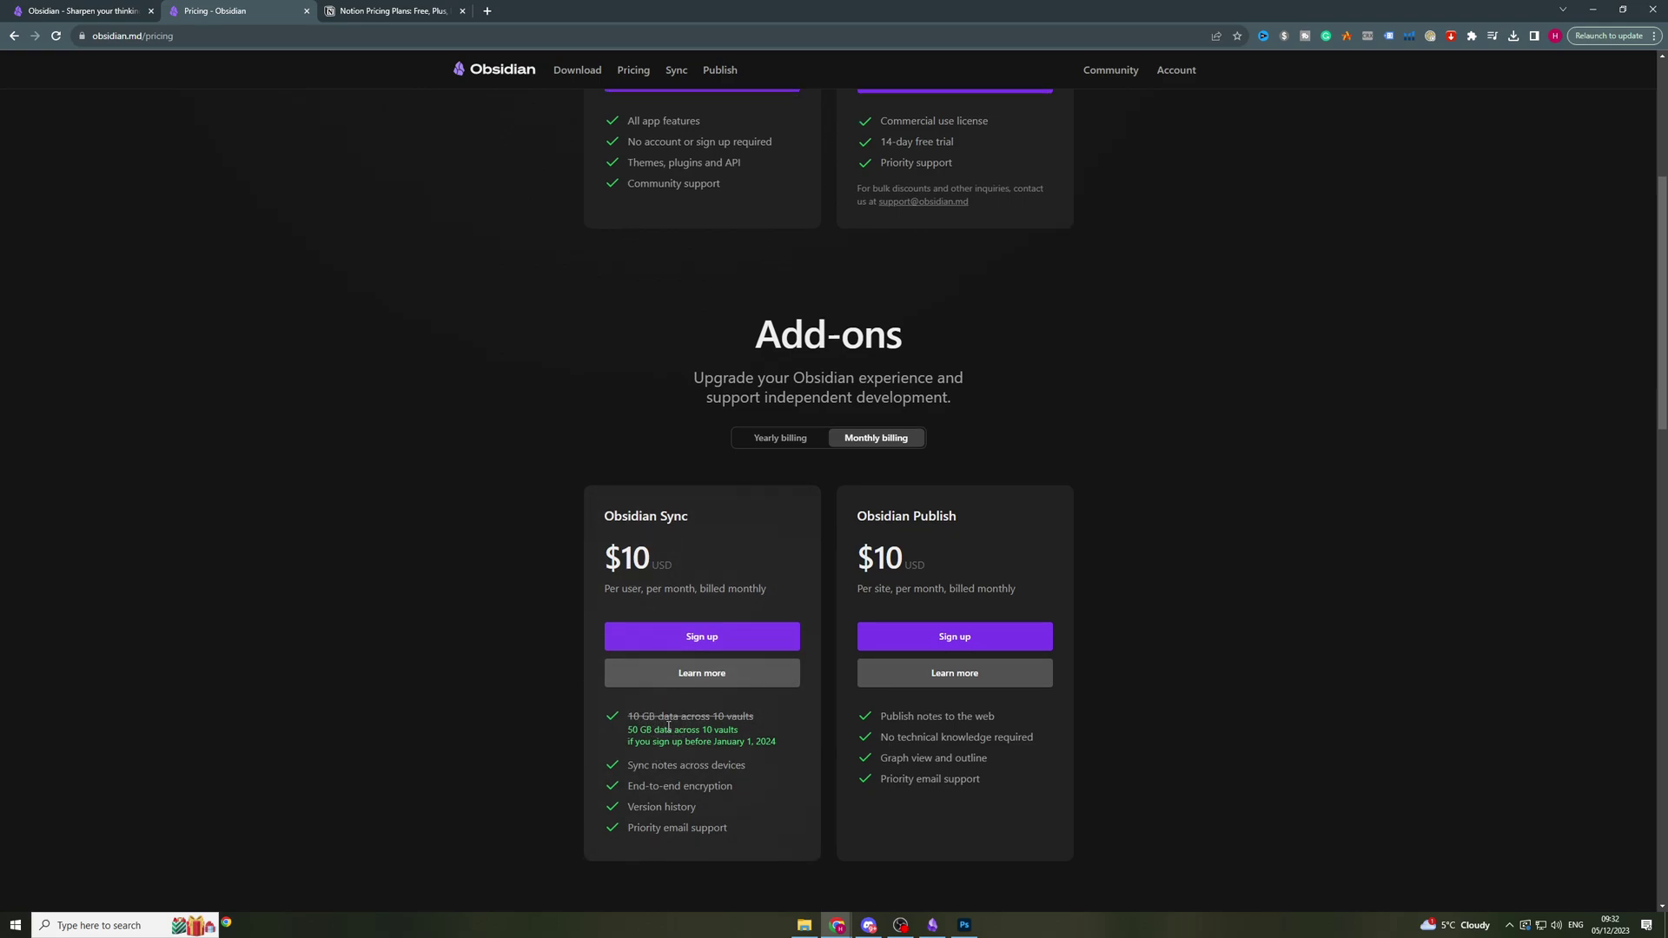
scroll(647, 609, down, 3)
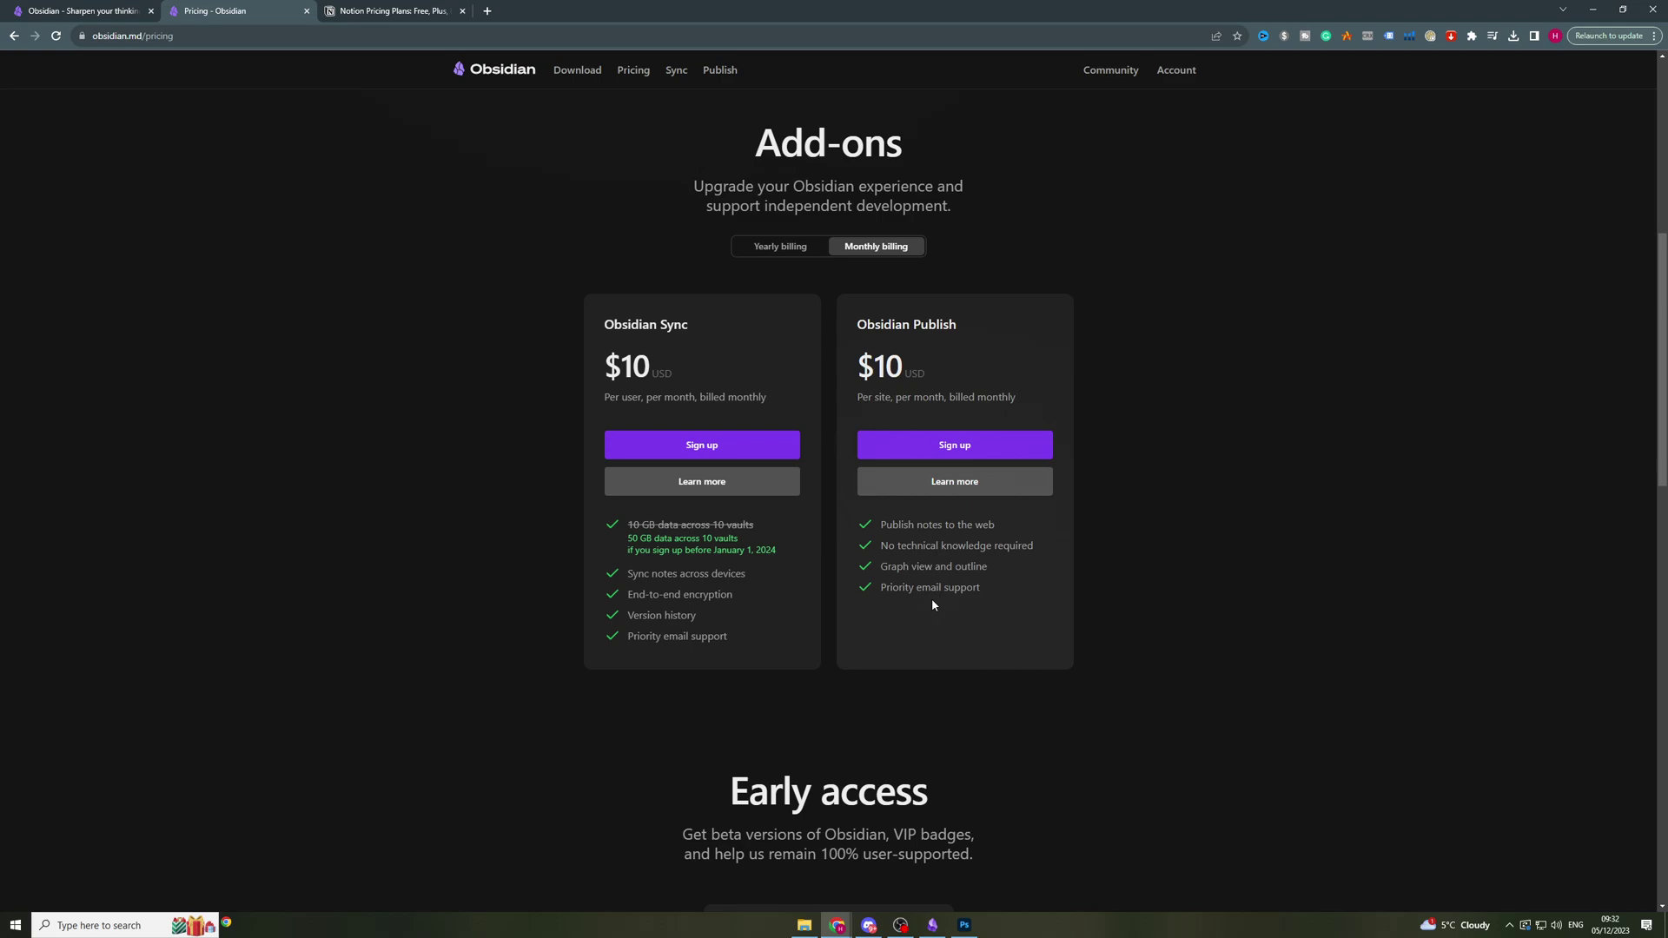
scroll(973, 521, down, 5)
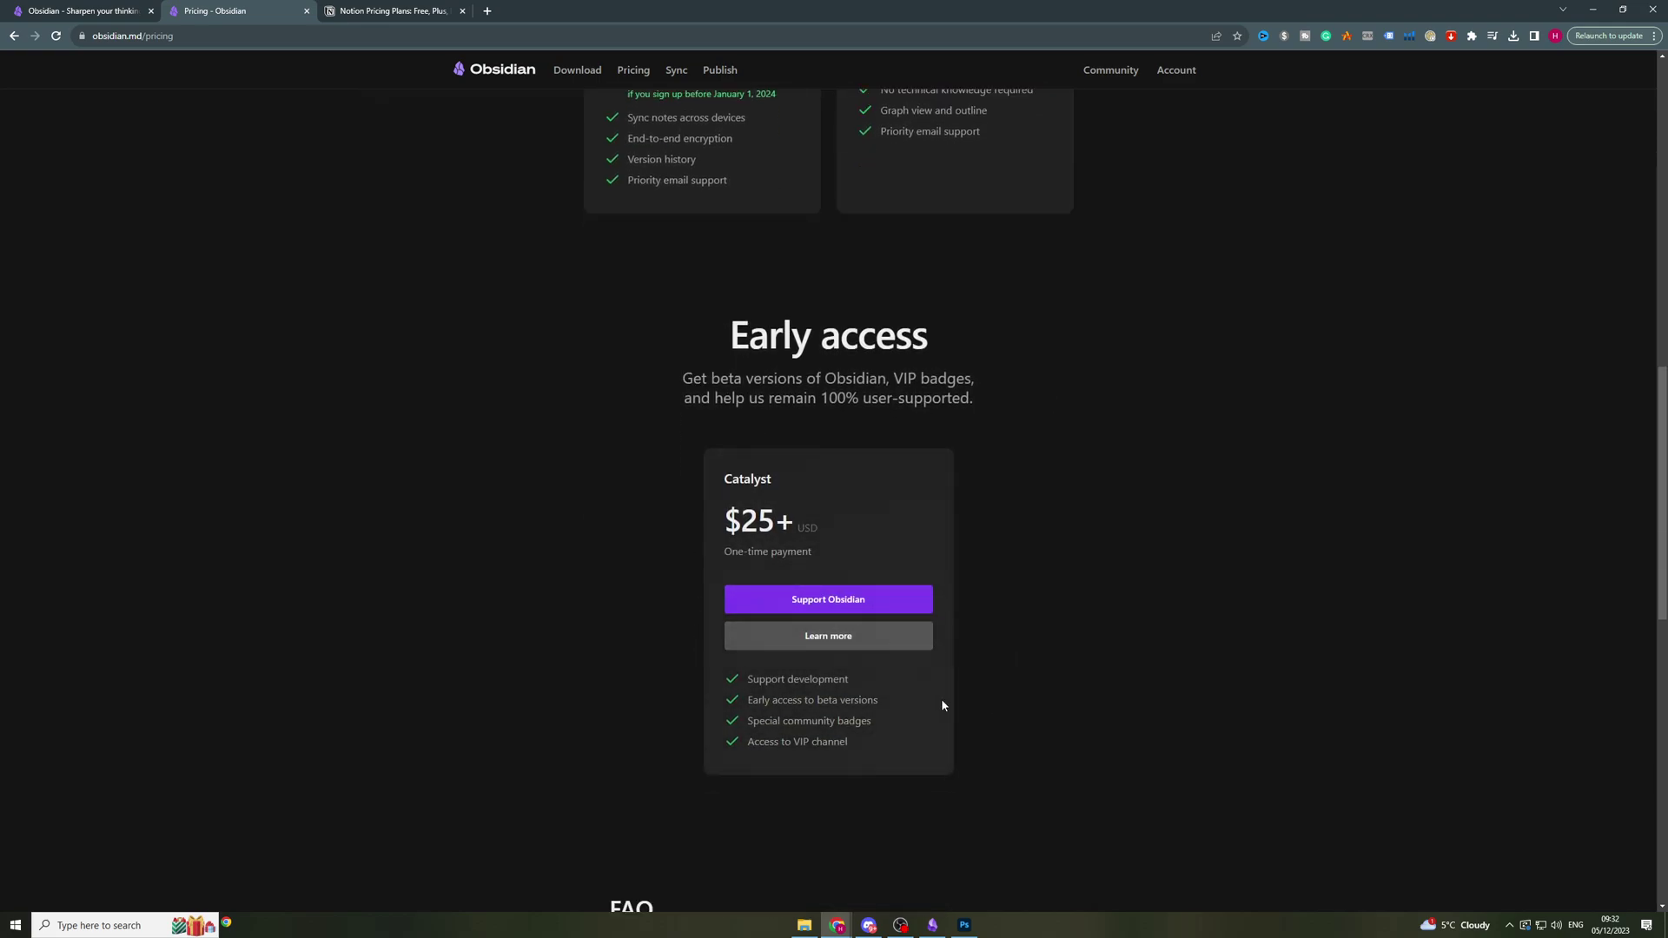
scroll(756, 695, down, 2)
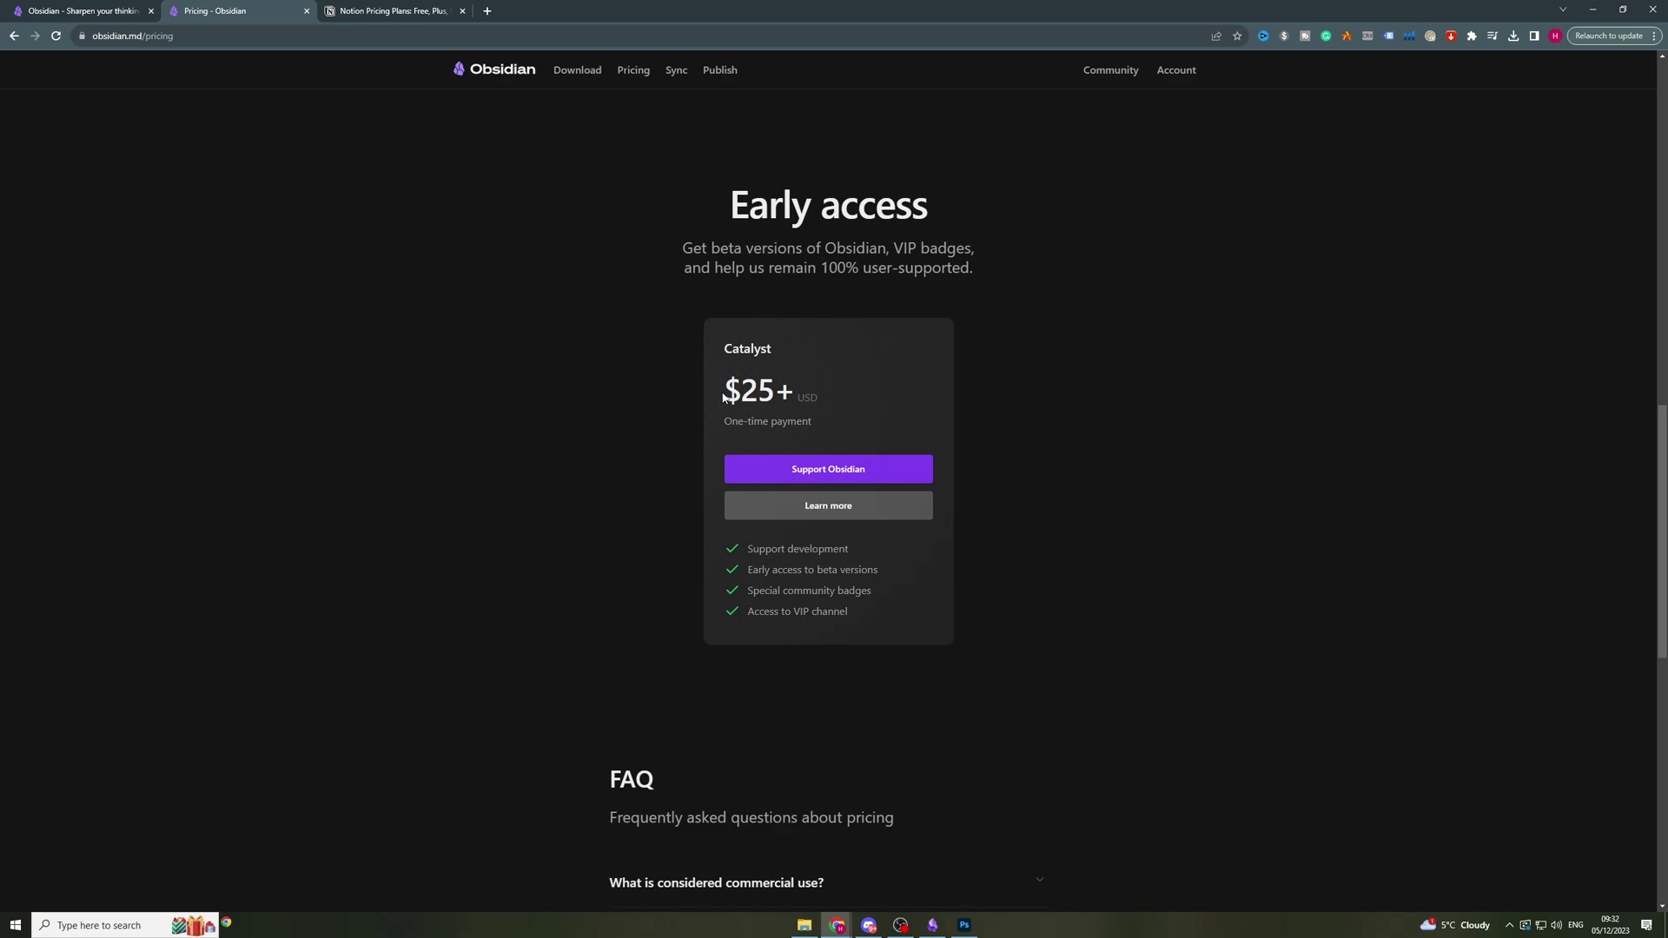
scroll(891, 529, down, 3)
scroll(893, 573, up, 5)
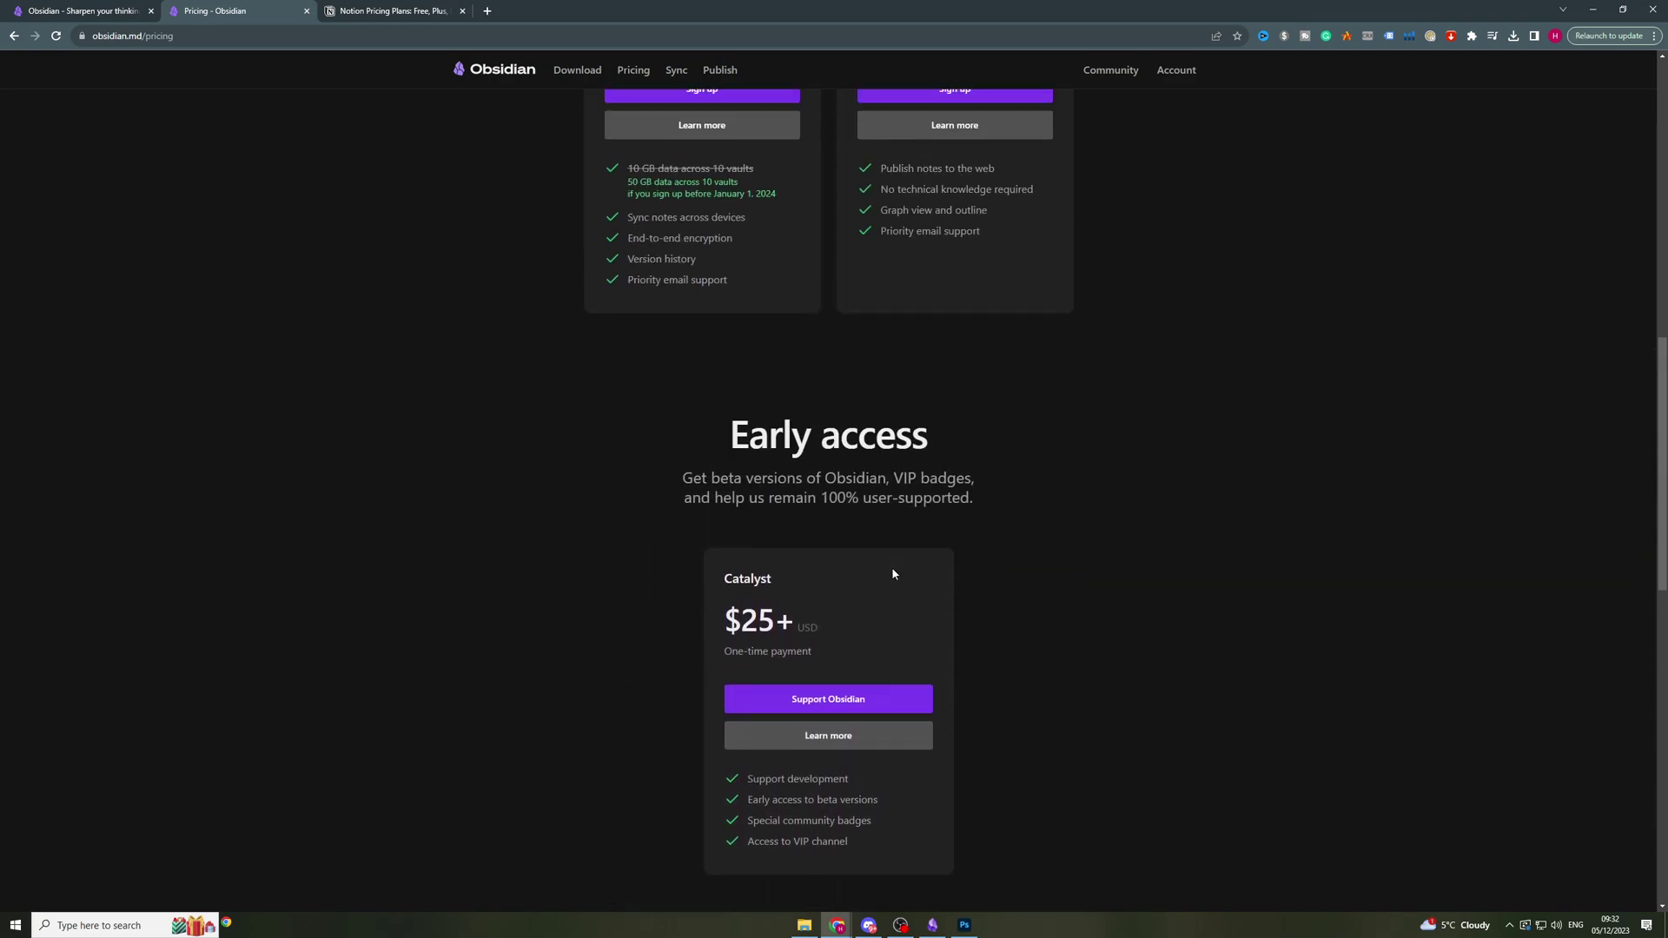
scroll(1035, 612, up, 10)
Step: Review Notion's Free, Plus $8, Business $15 and Enterprise plans, then go back to Obsidian's pricing tab
click(391, 10)
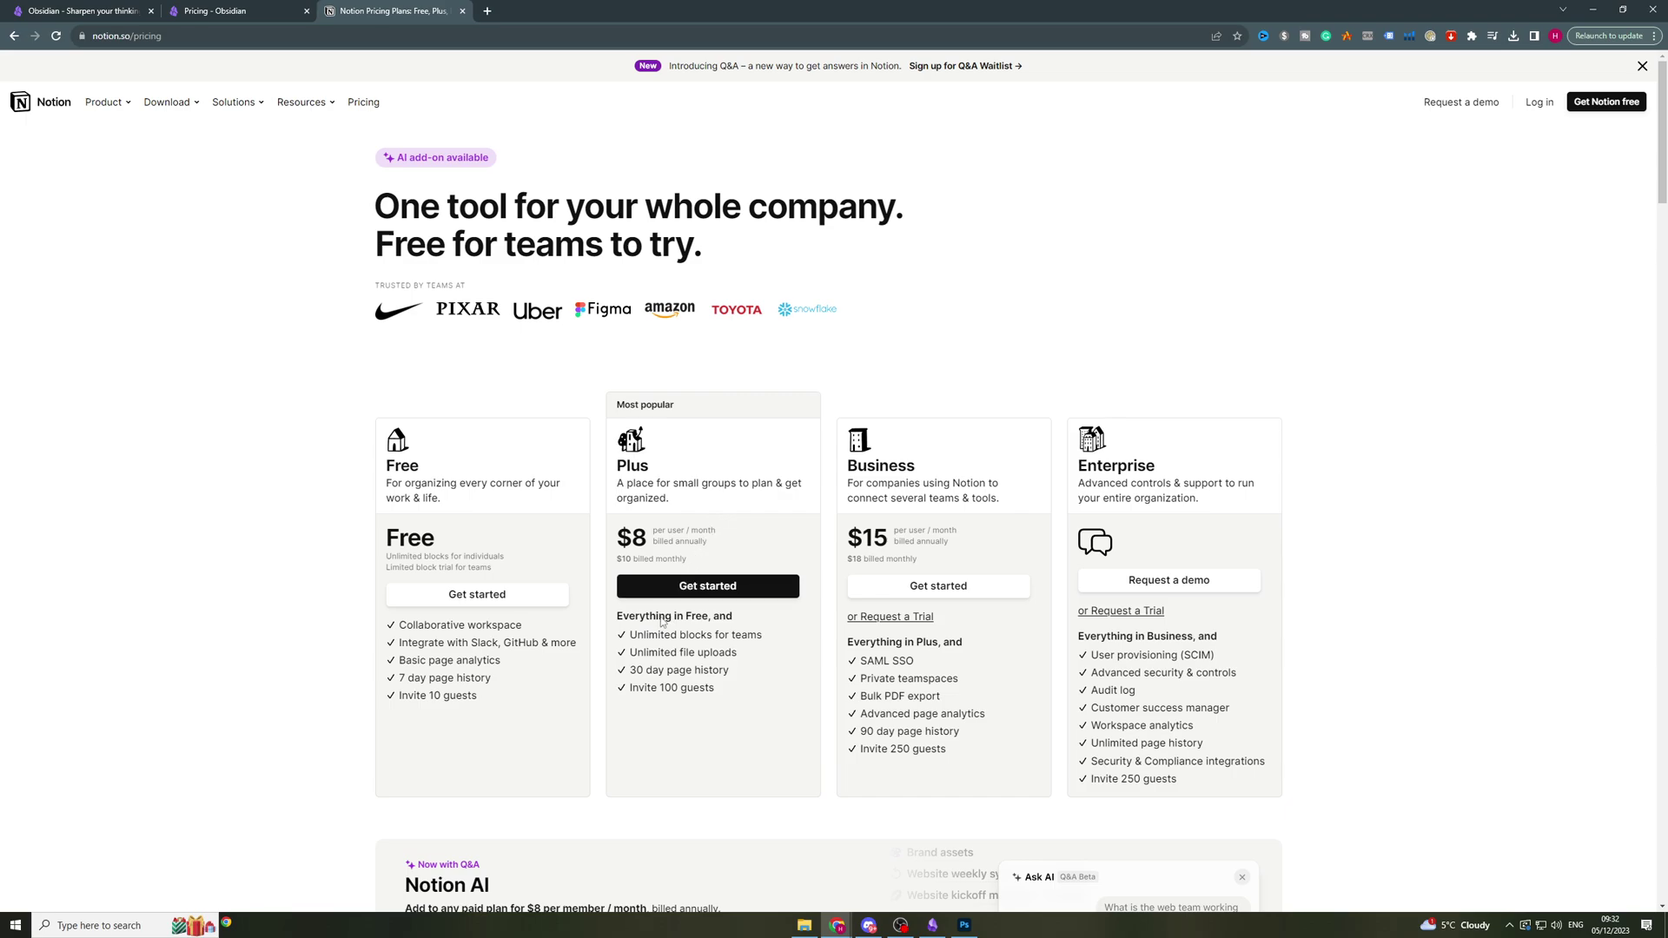
mouse_move(708, 661)
scroll(700, 718, down, 4)
scroll(955, 565, up, 2)
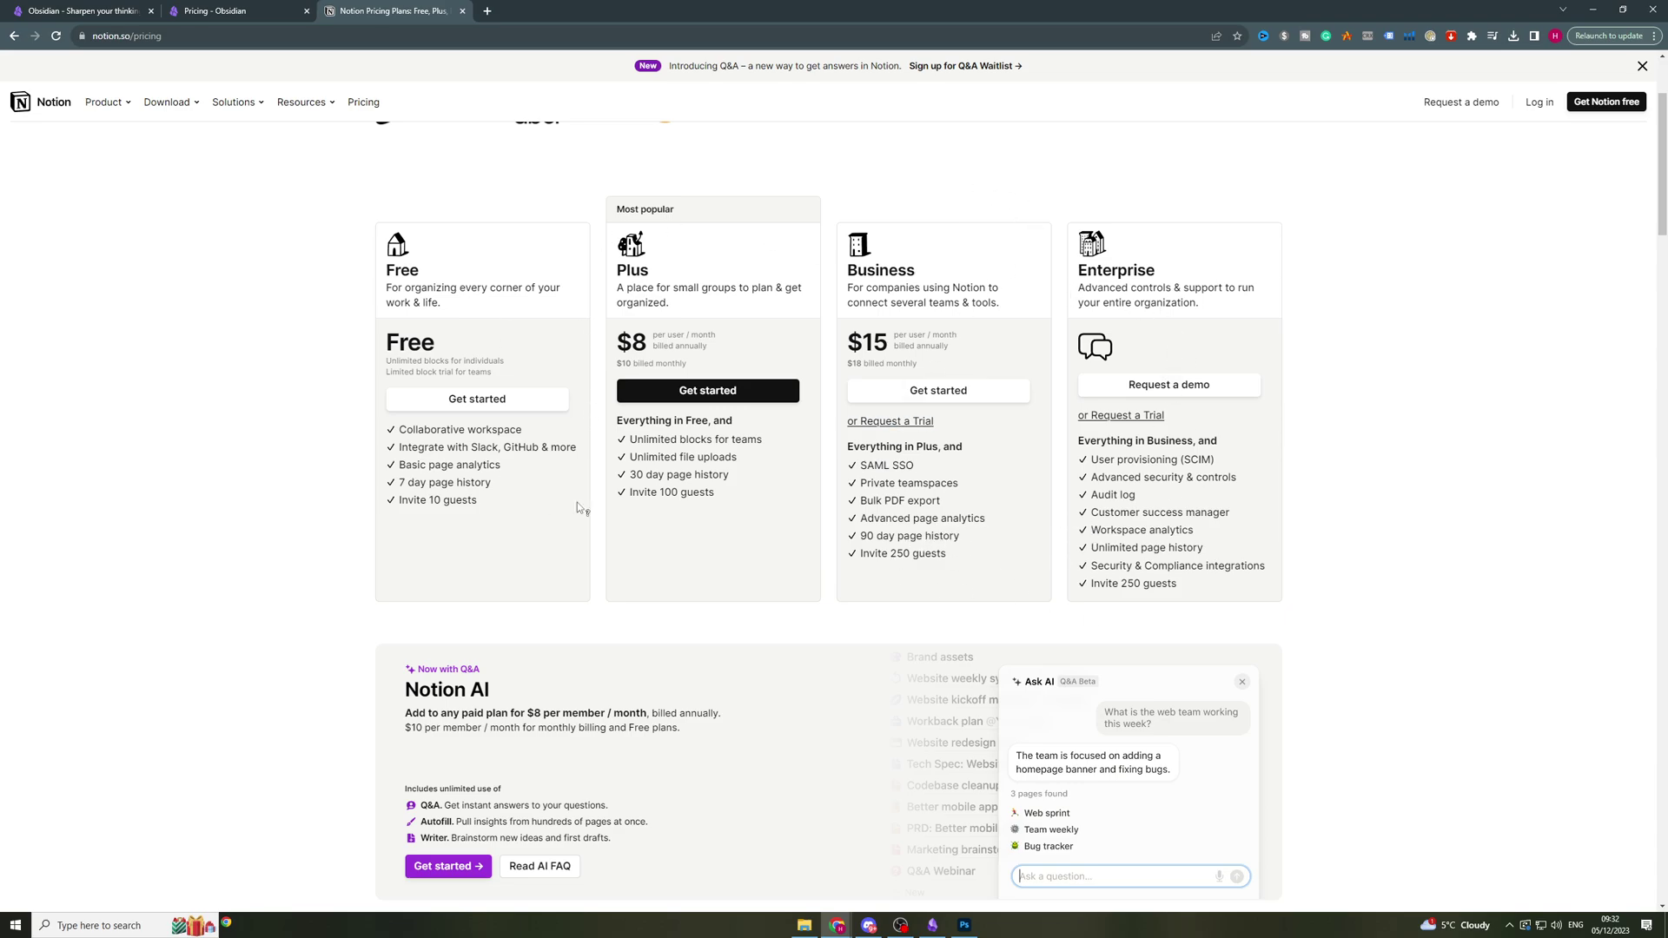
scroll(540, 430, down, 5)
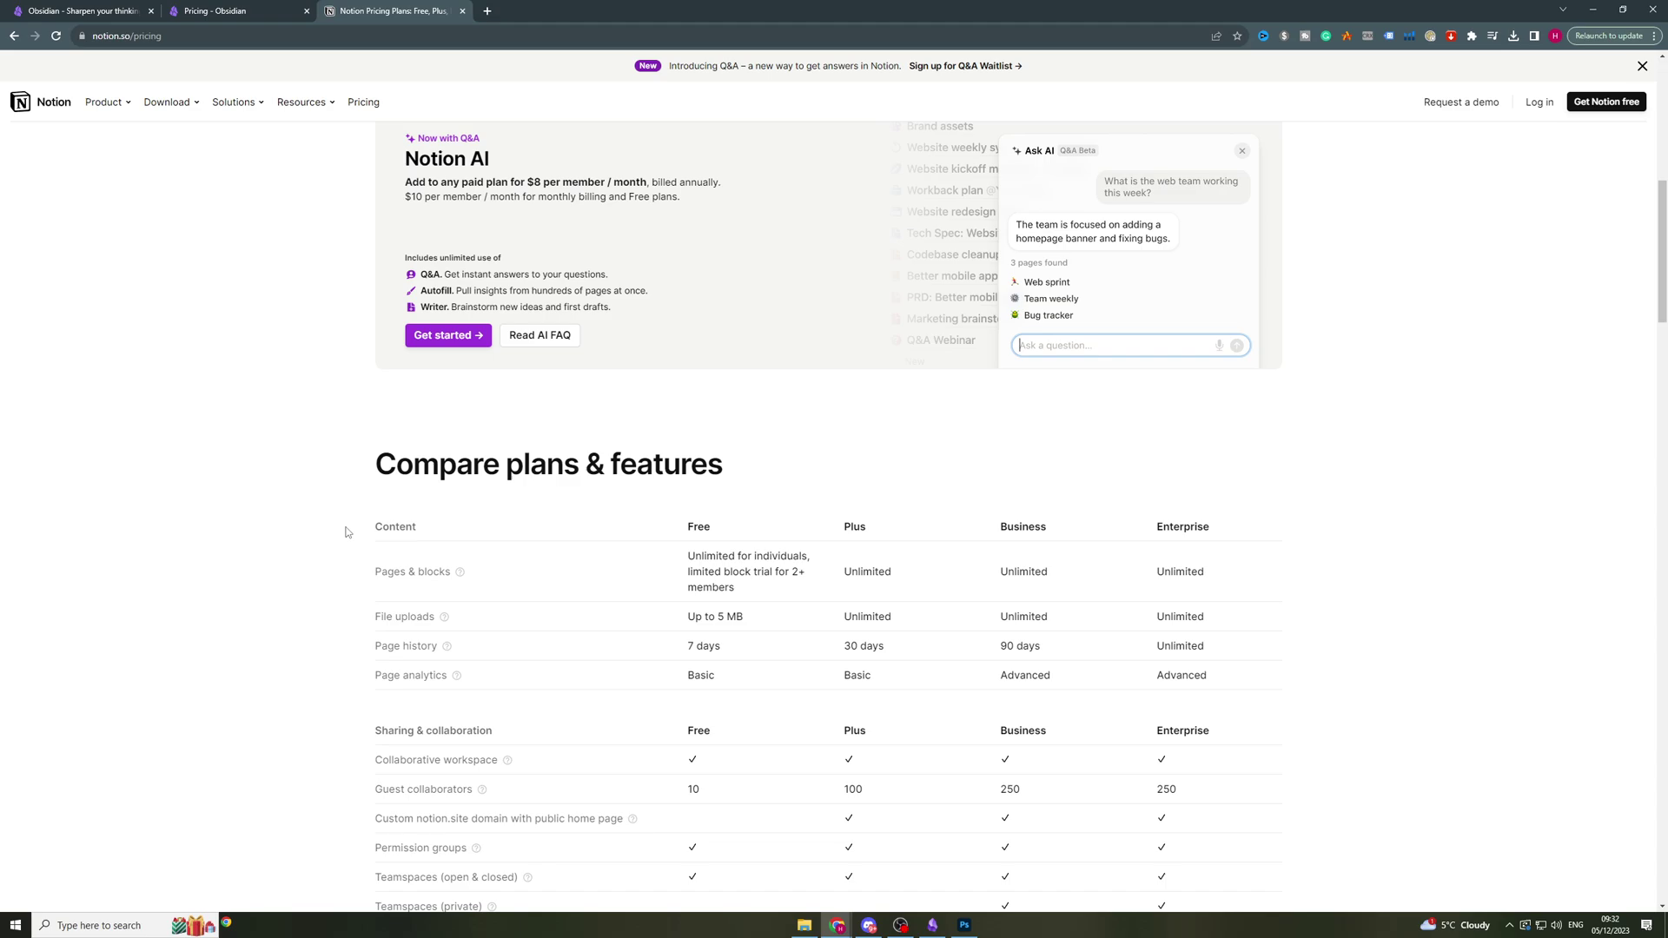
scroll(346, 532, up, 5)
scroll(339, 452, up, 1)
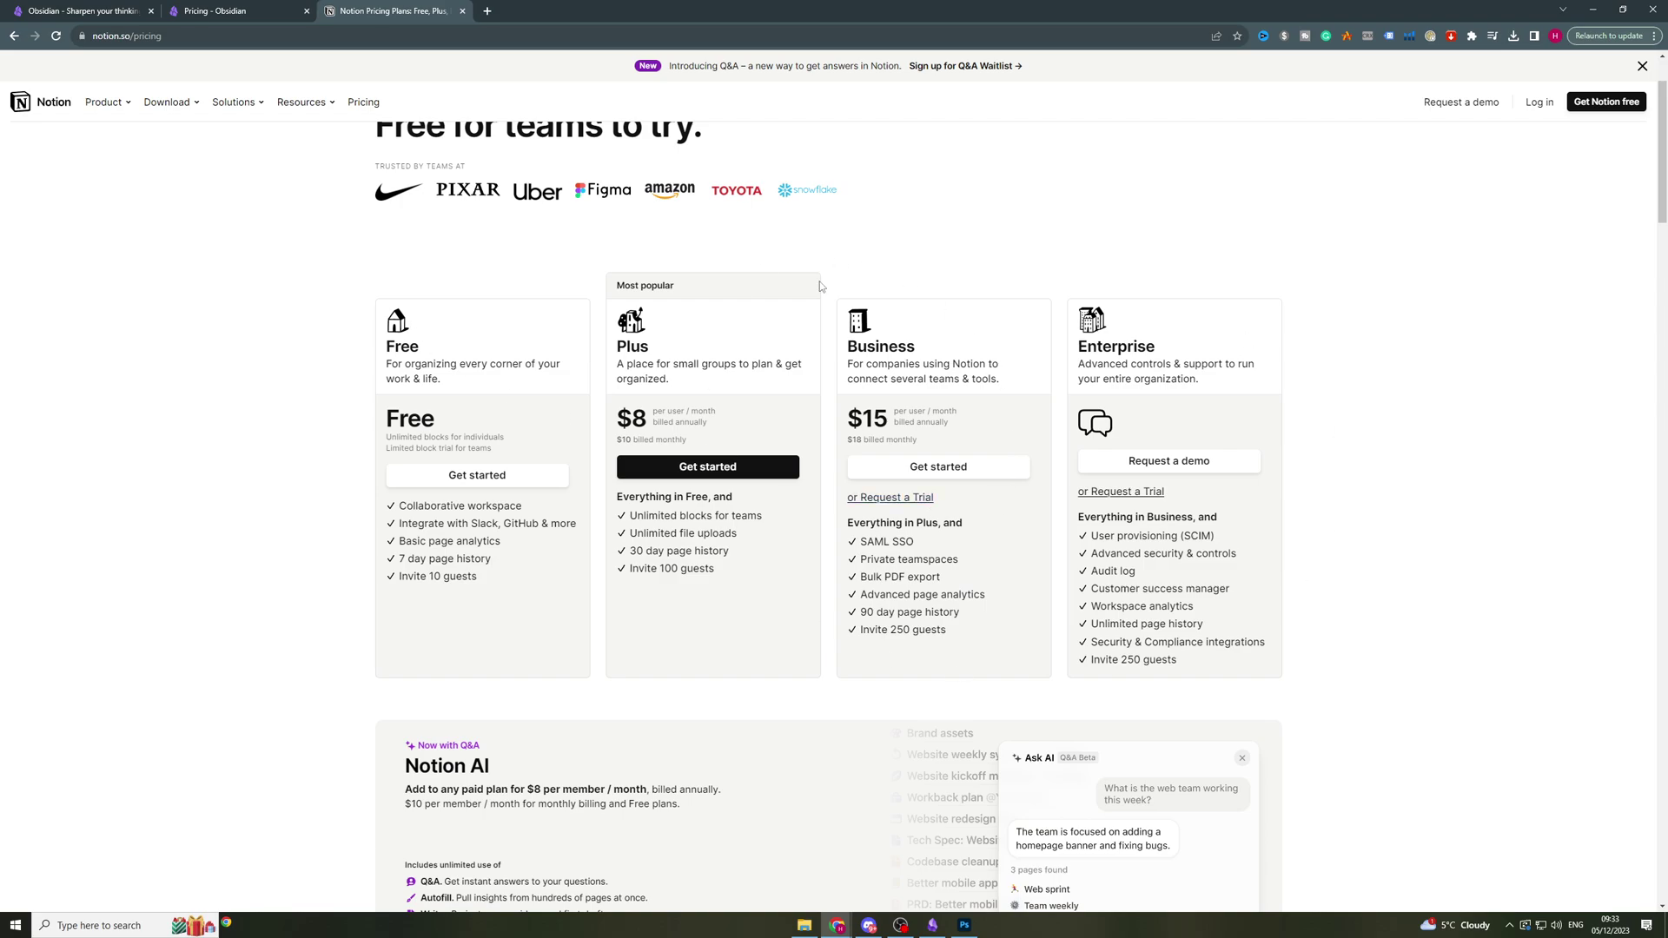
mouse_move(1160, 573)
click(245, 19)
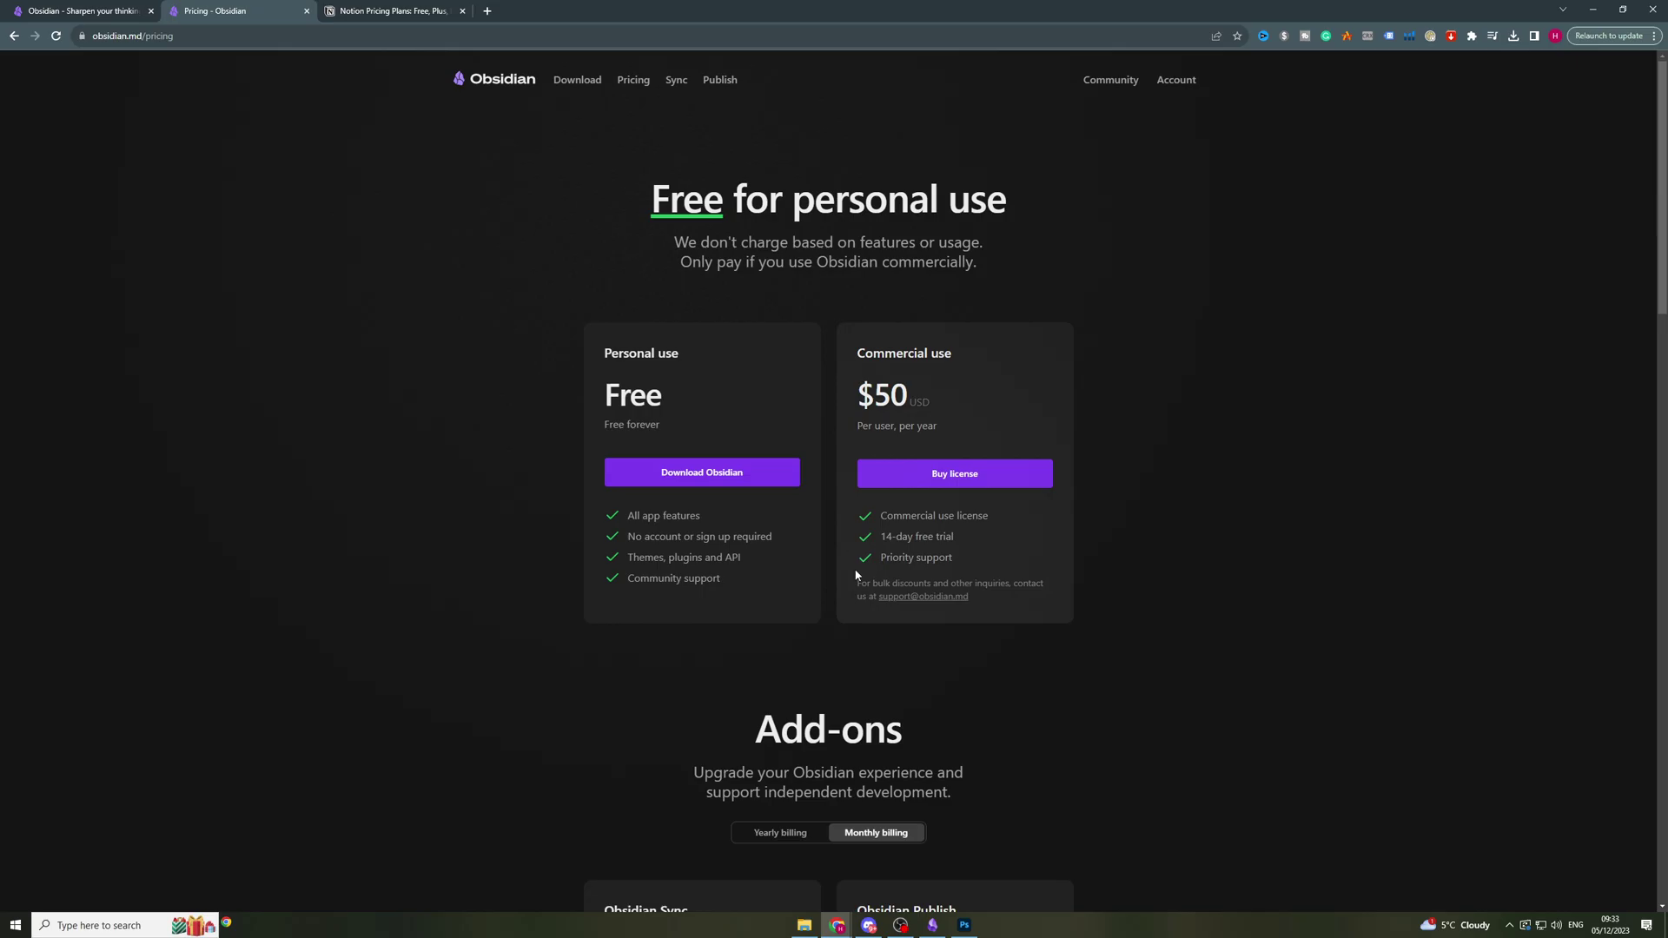
Step: Create a blank Obsidian note titled 'File 1', removing a stray slash from its body
click(936, 925)
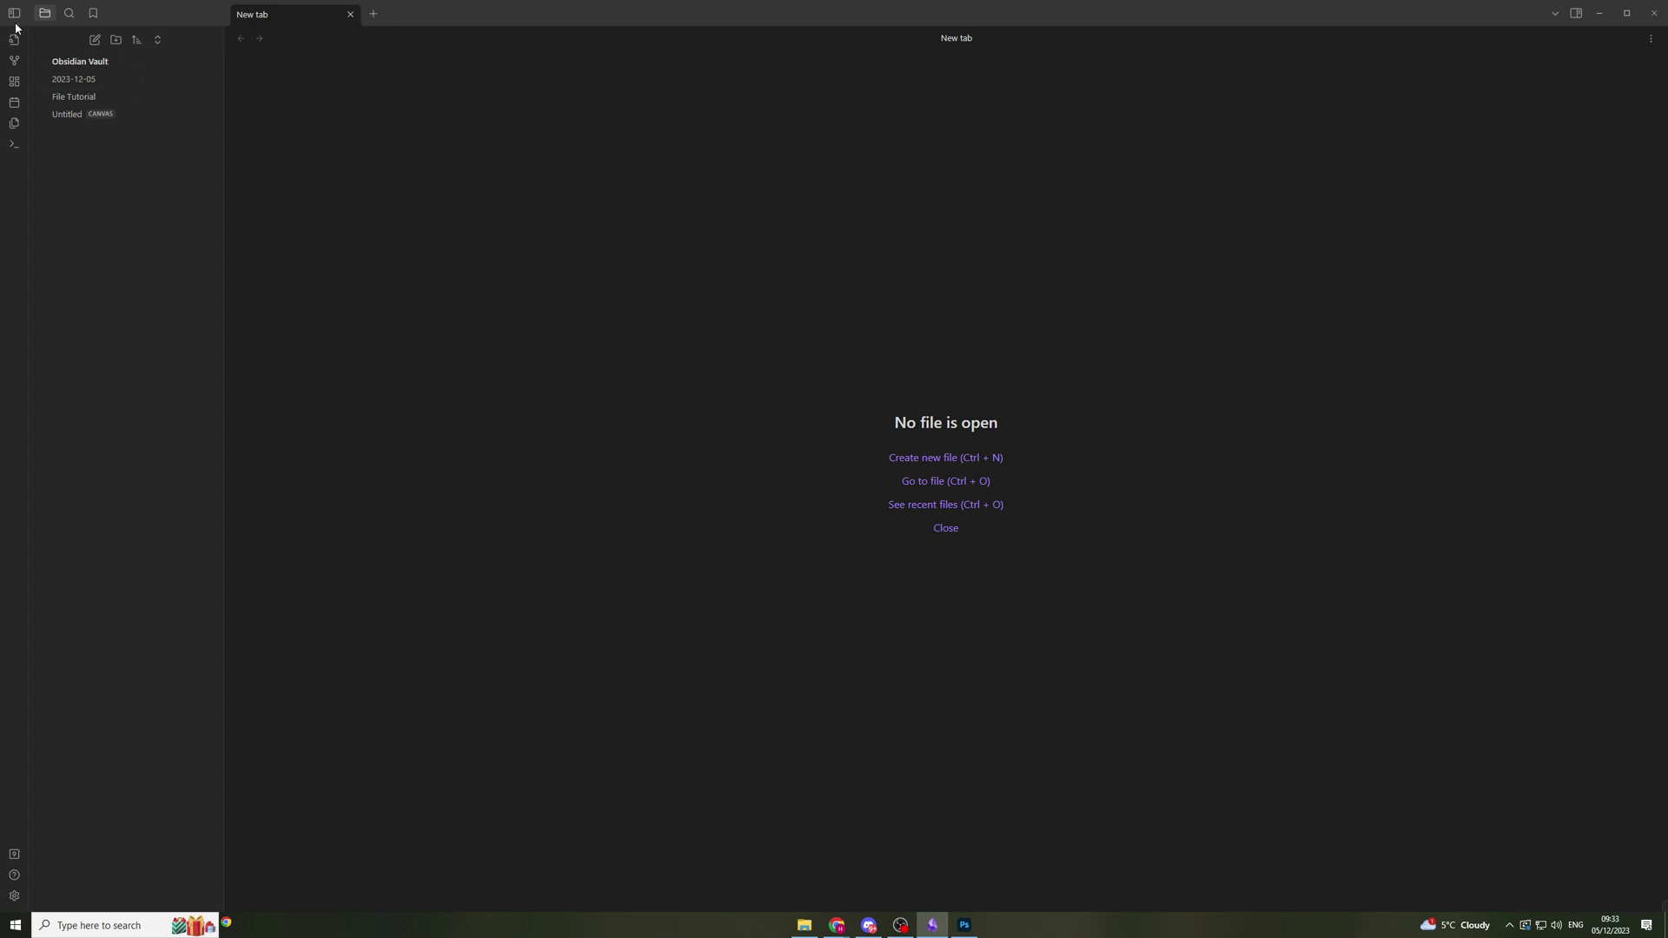
click(921, 458)
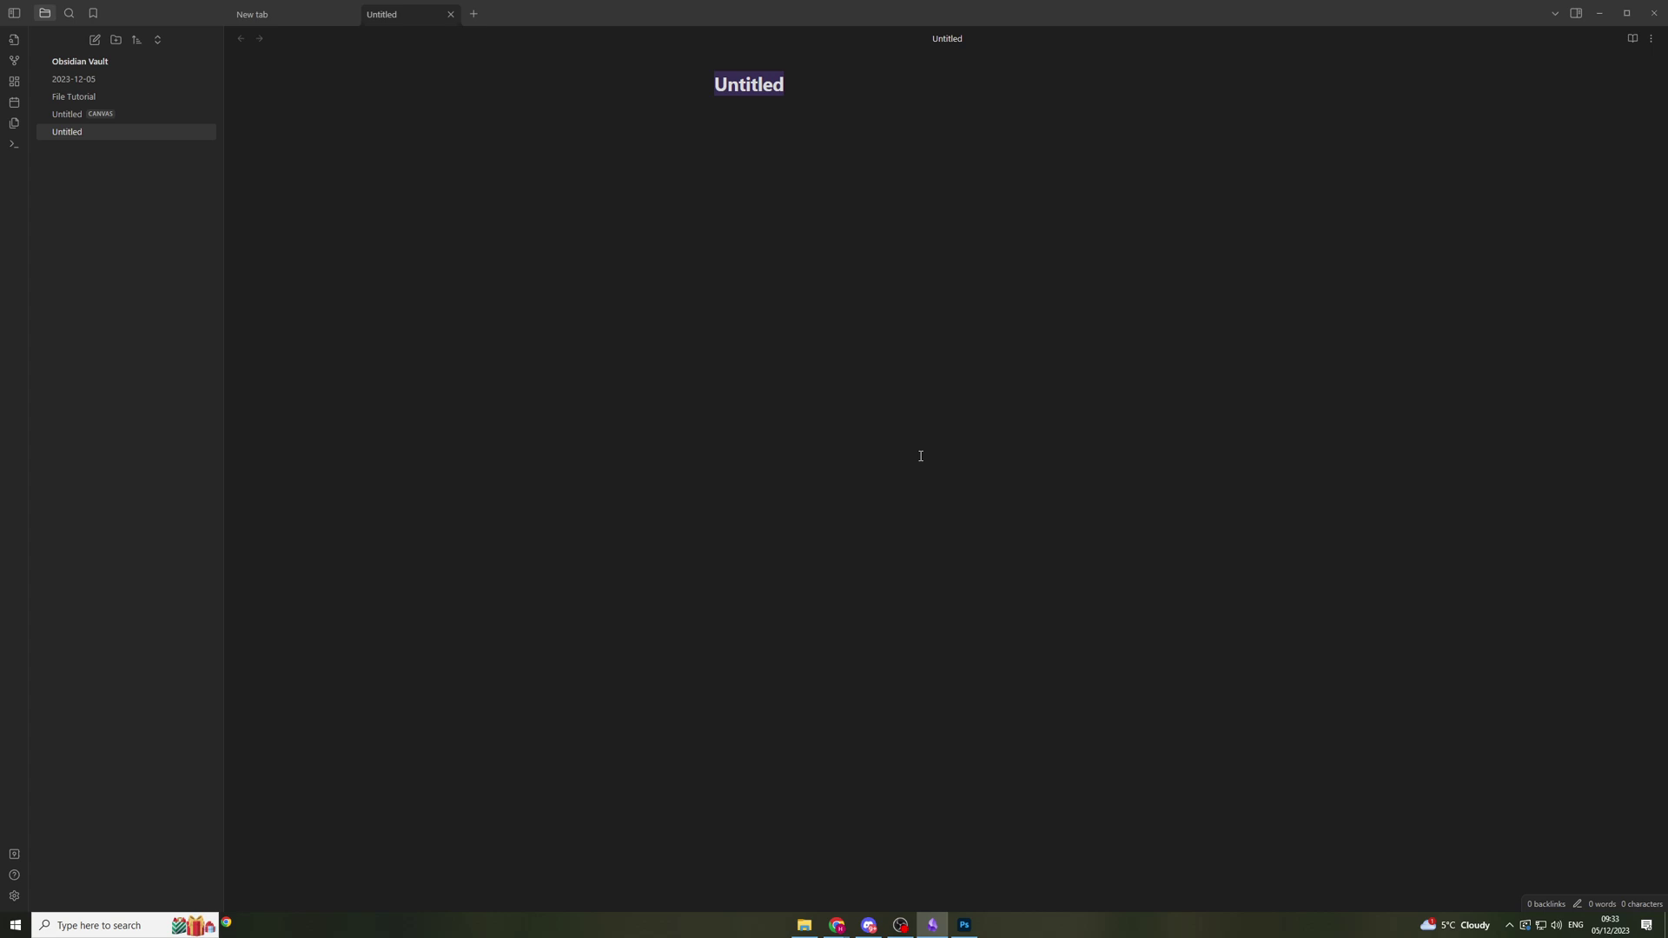
text(File 1)
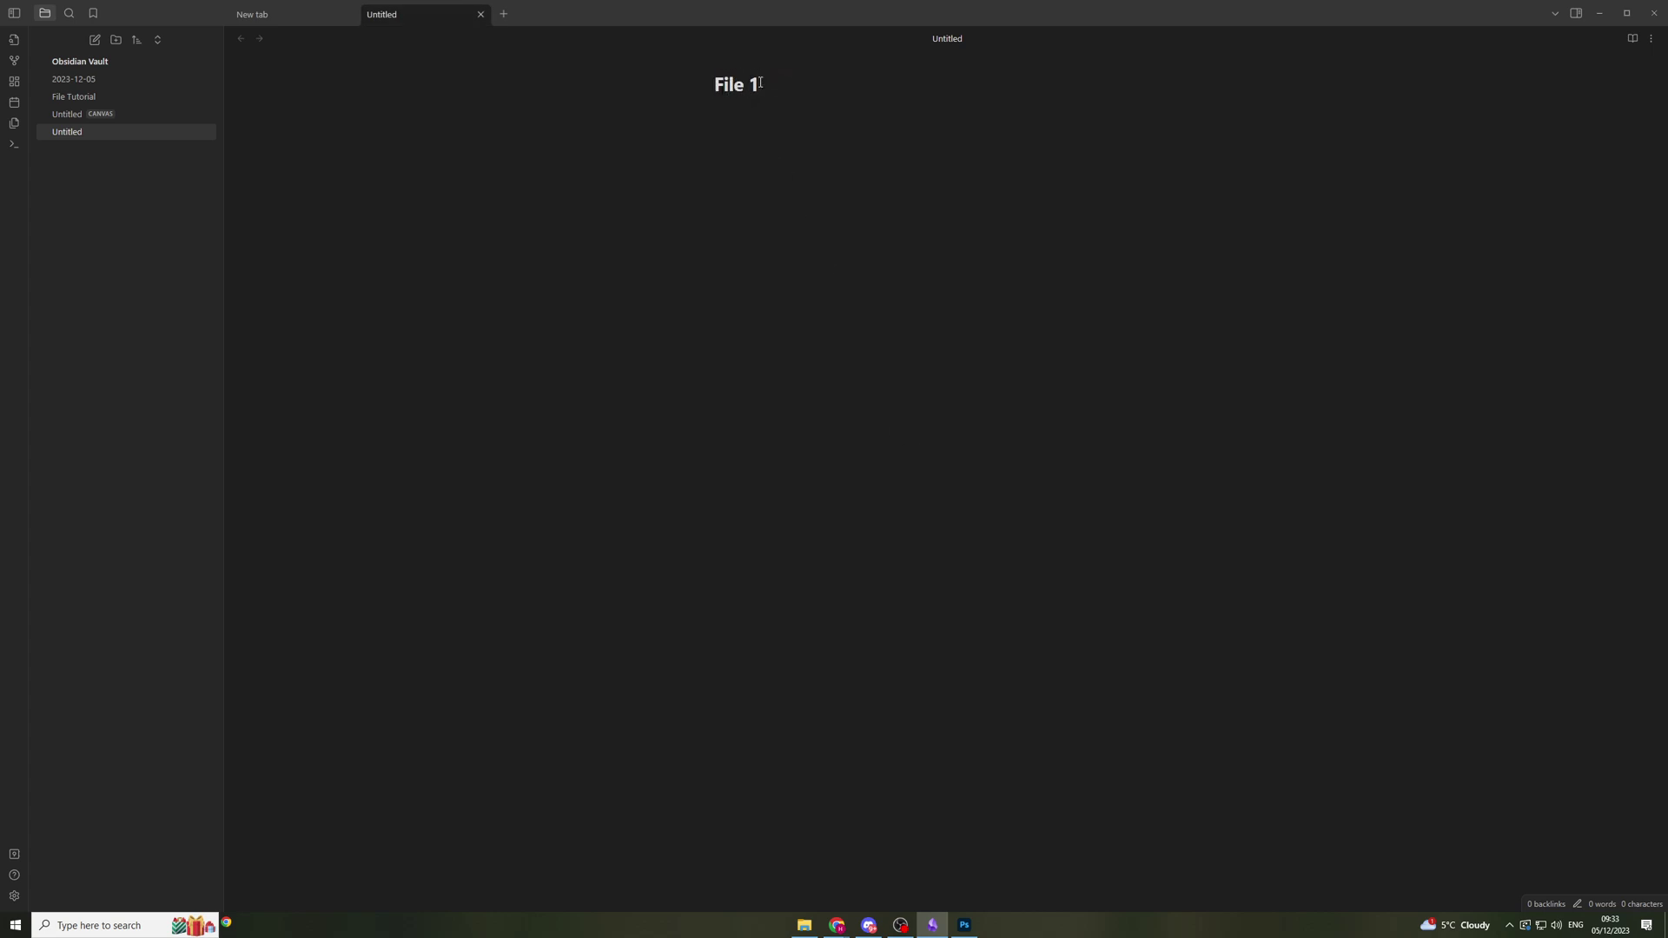
key(Return)
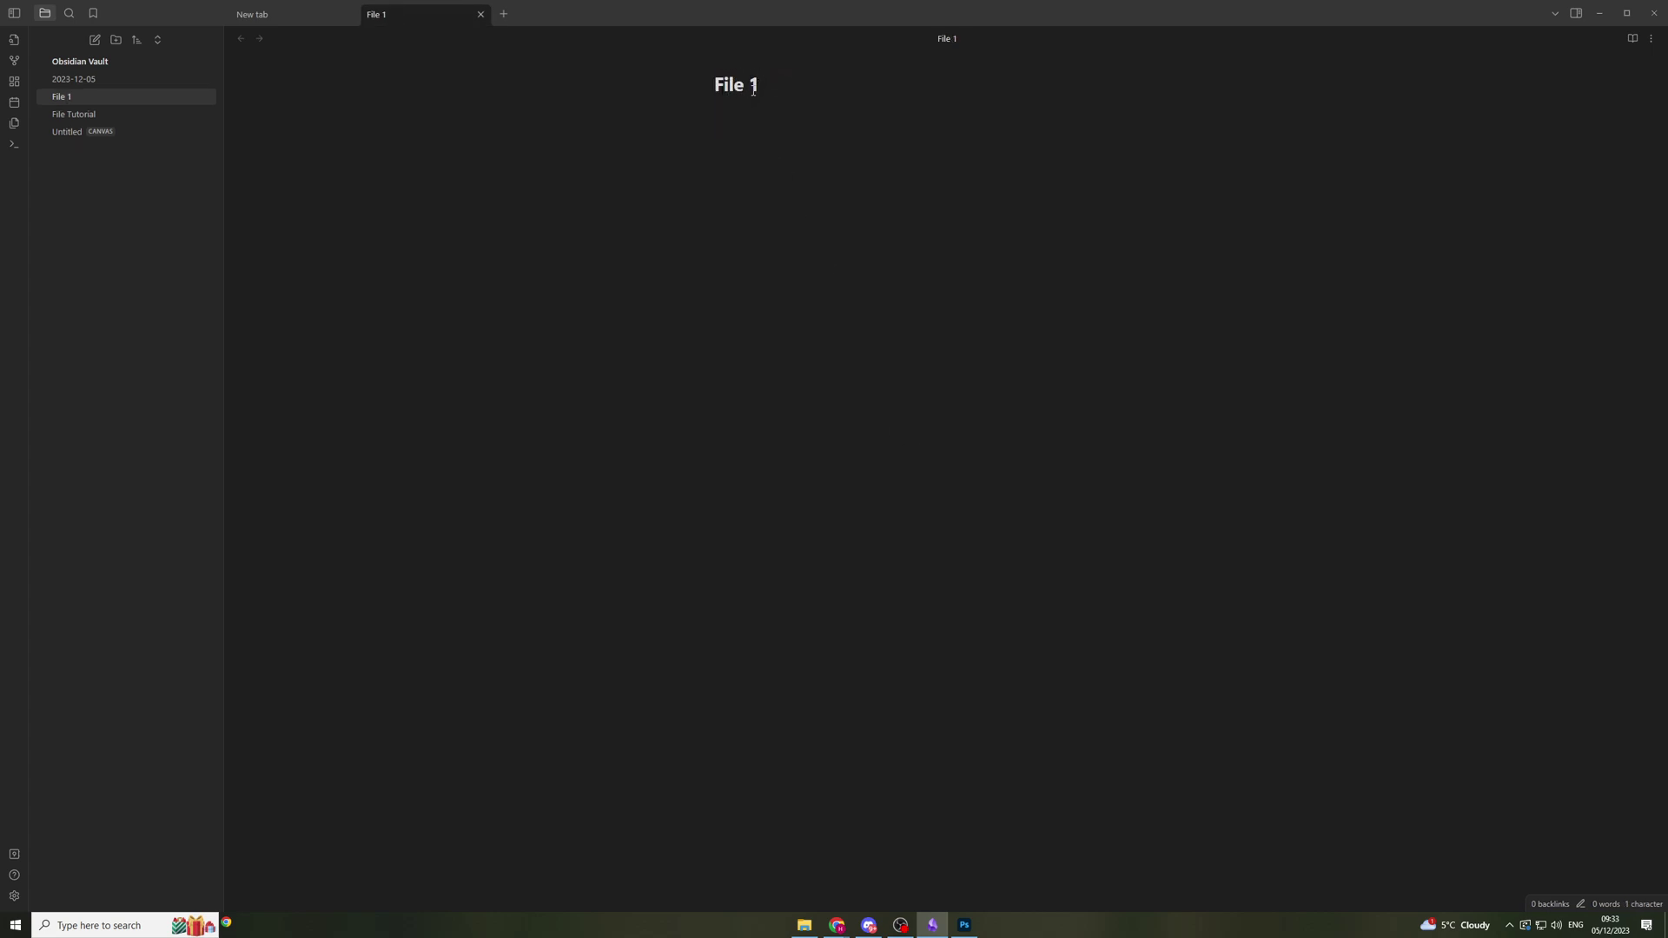
text(/)
key(BackSpace)
Step: In Obsidian settings, look over Core plugins and the Backlinks hotkeys, ending on Community plugins
click(15, 898)
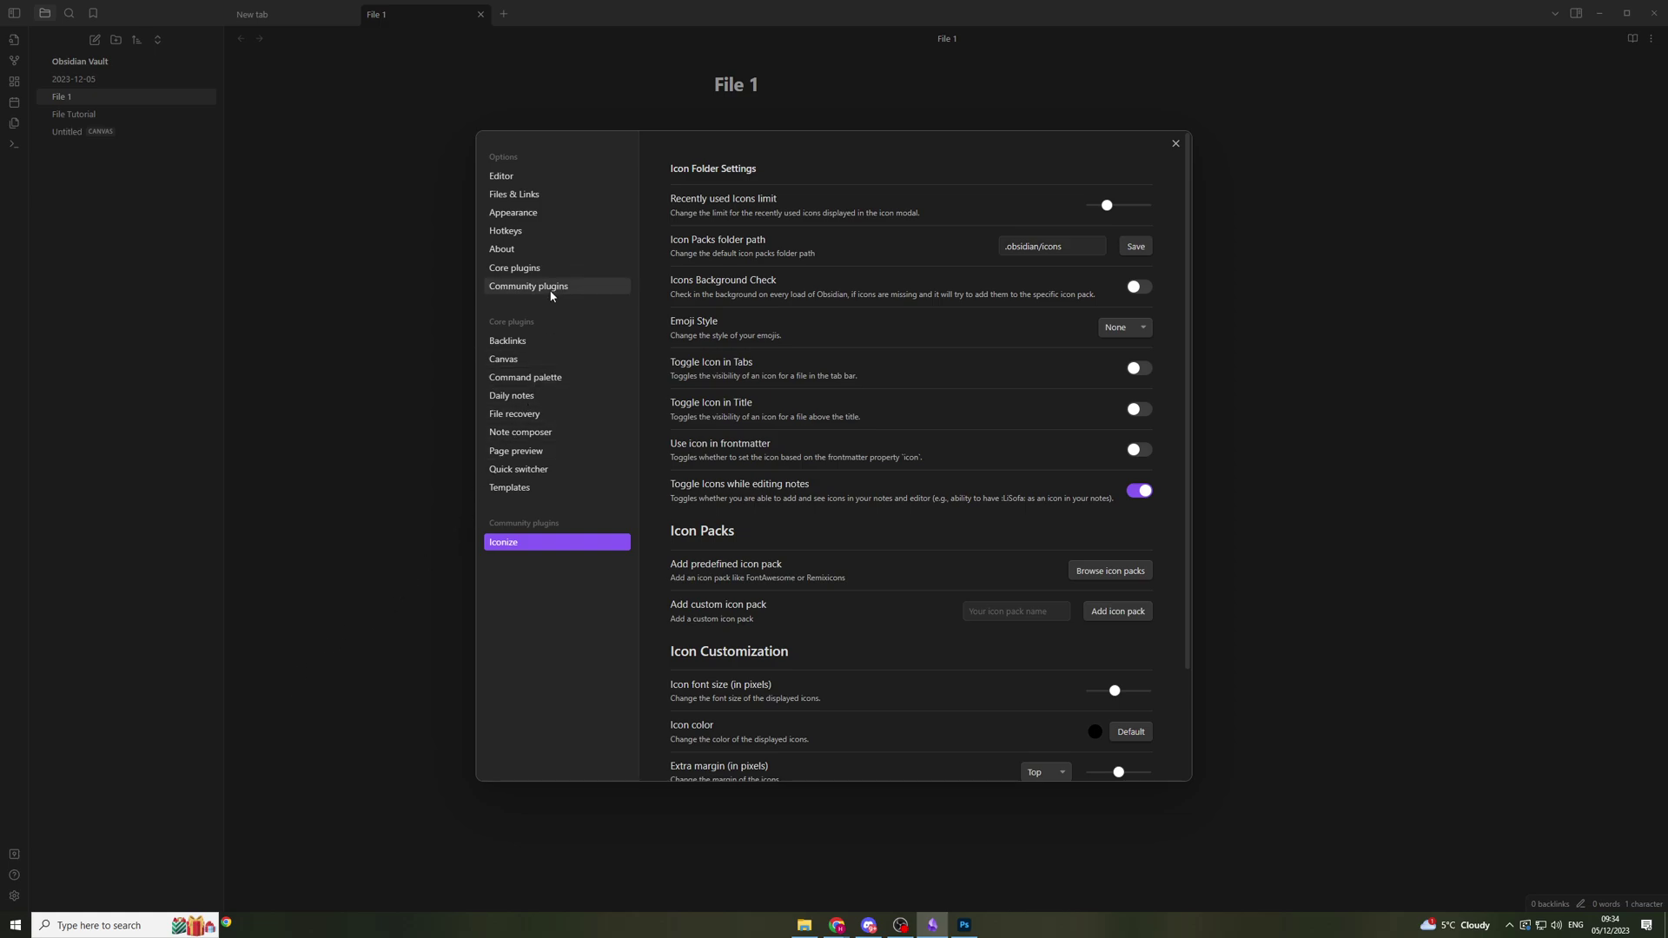
click(540, 268)
scroll(917, 249, down, 4)
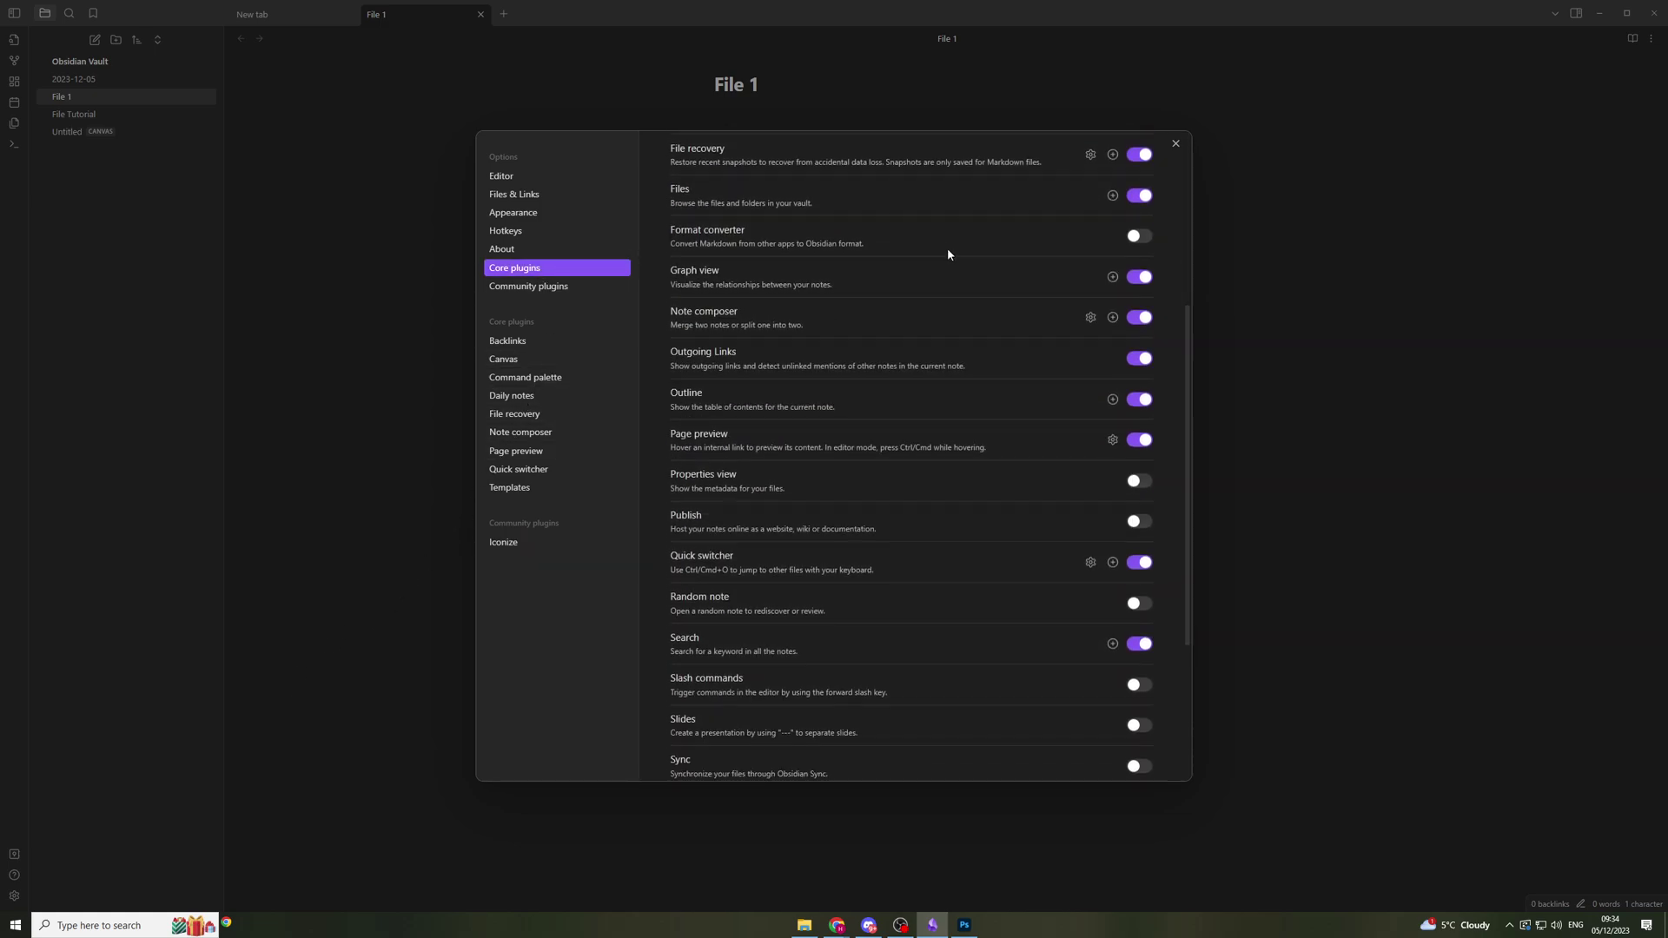
scroll(995, 356, up, 4)
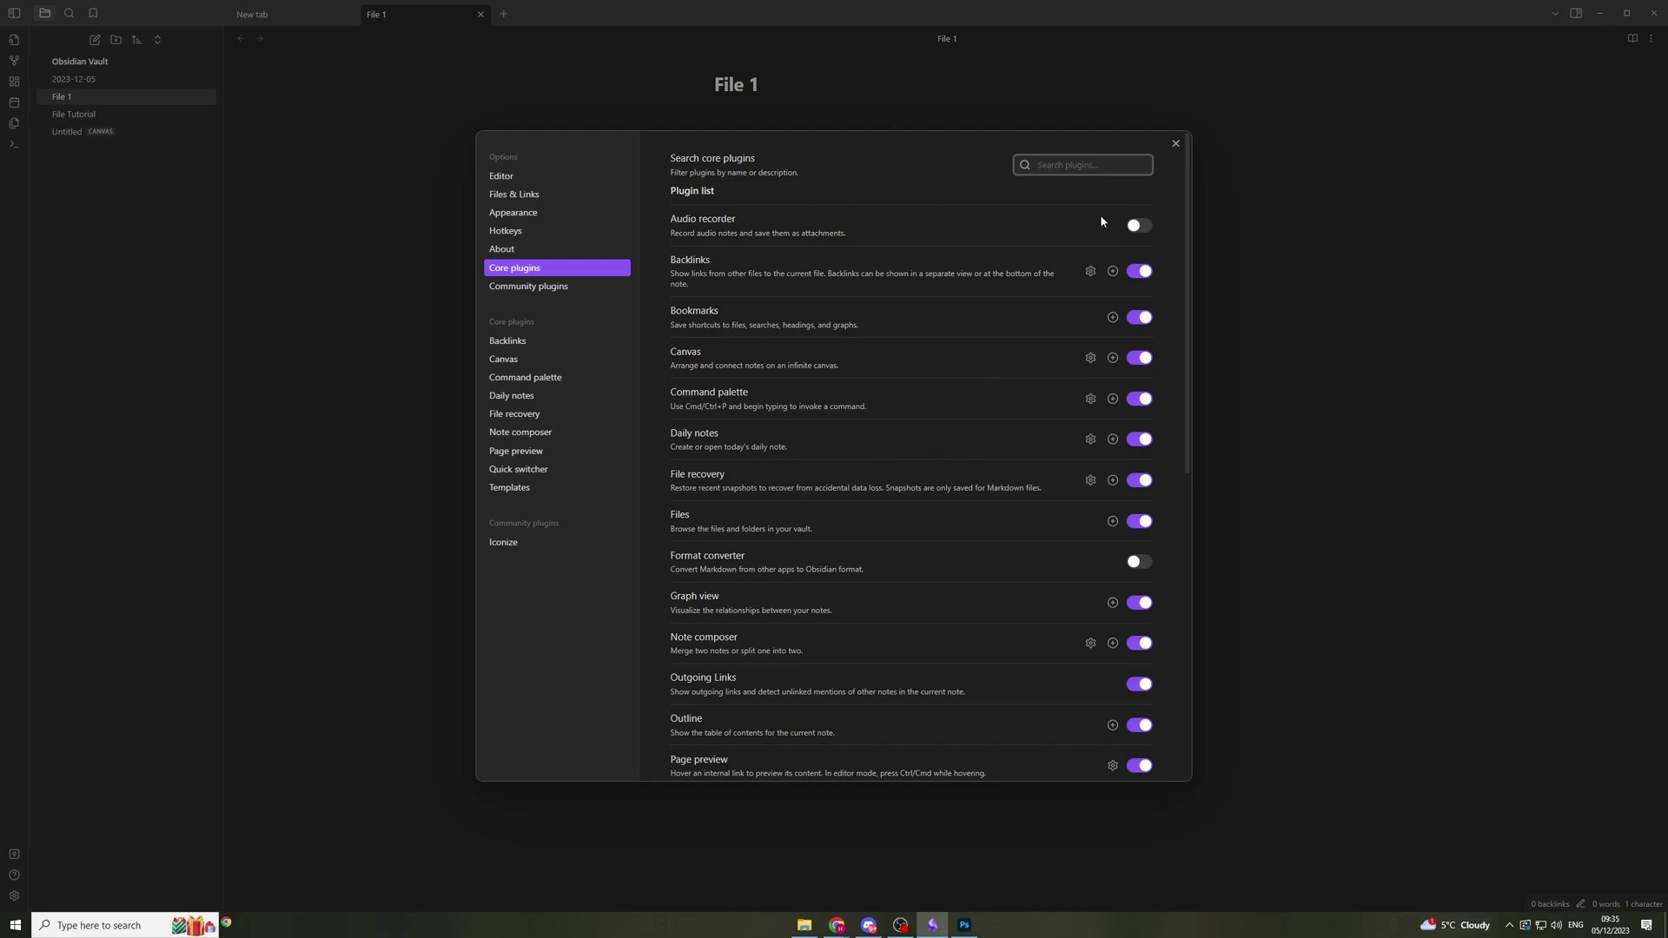
click(1112, 272)
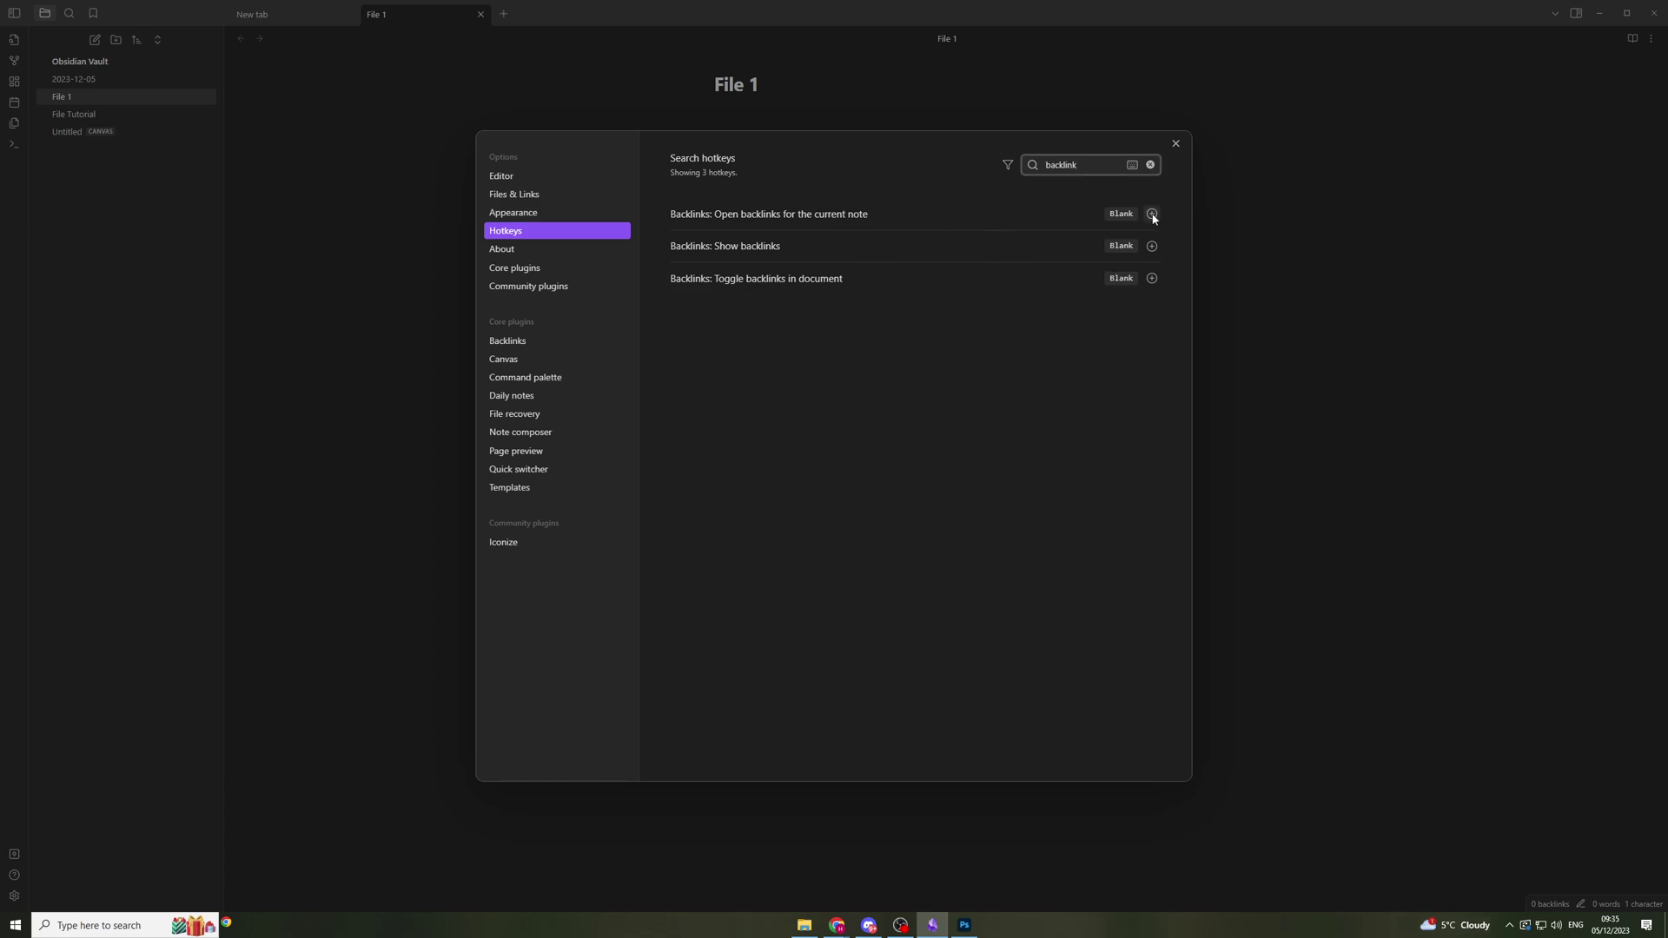
click(560, 286)
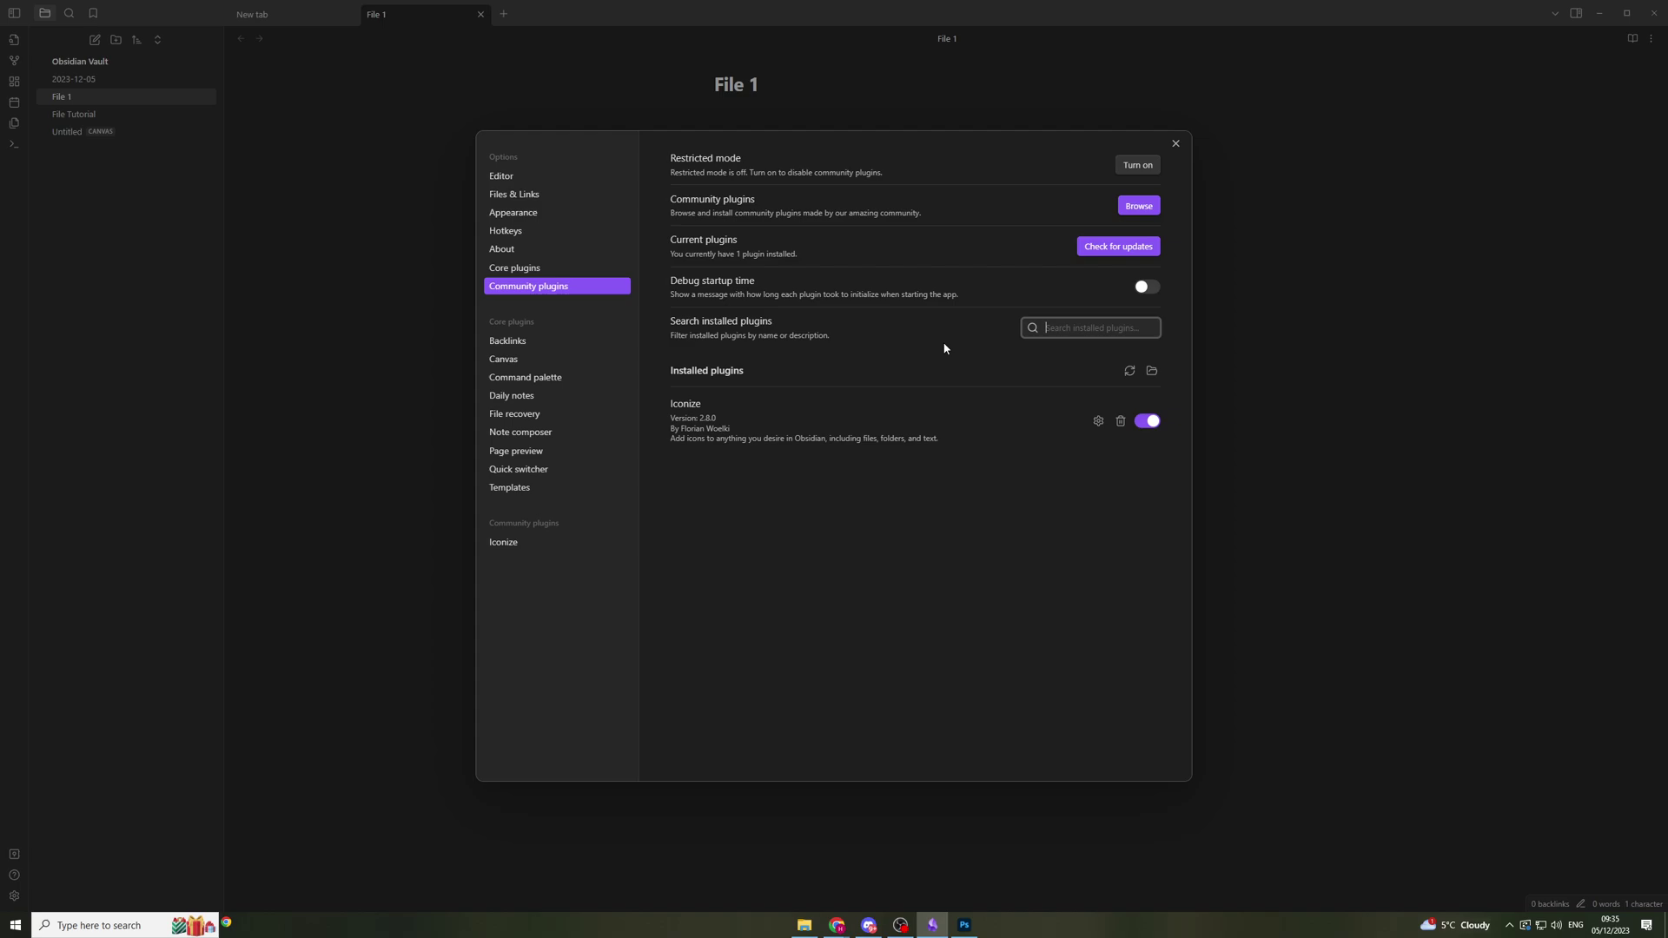
click(554, 271)
scroll(832, 332, down, 6)
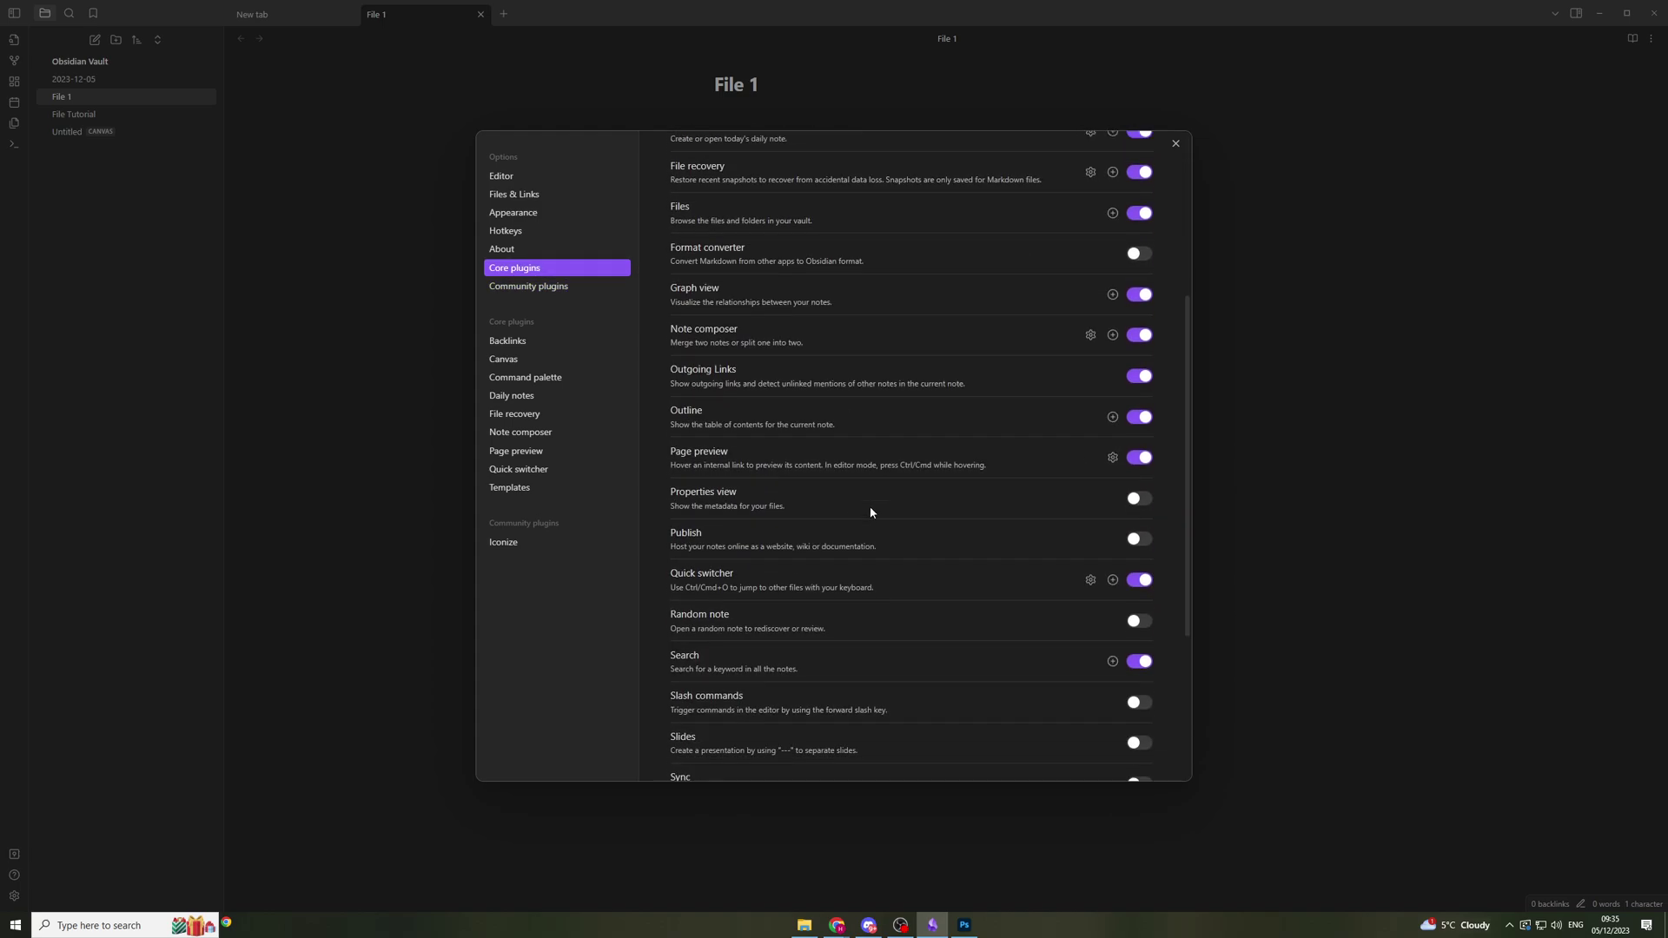
scroll(842, 521, down, 3)
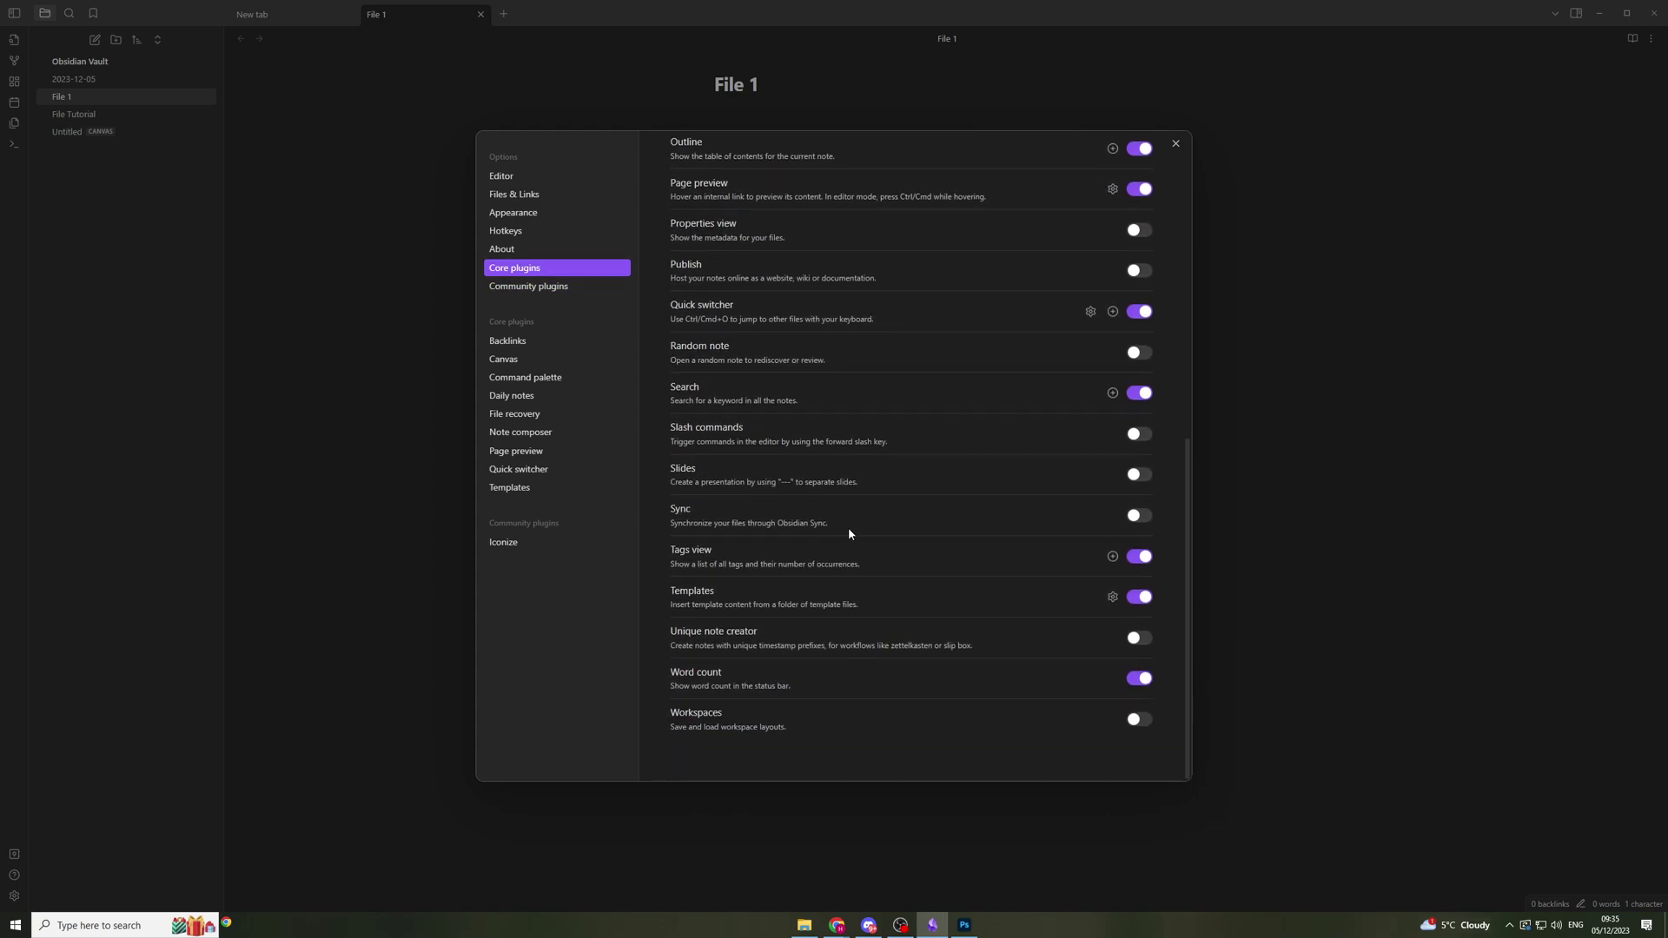
click(497, 288)
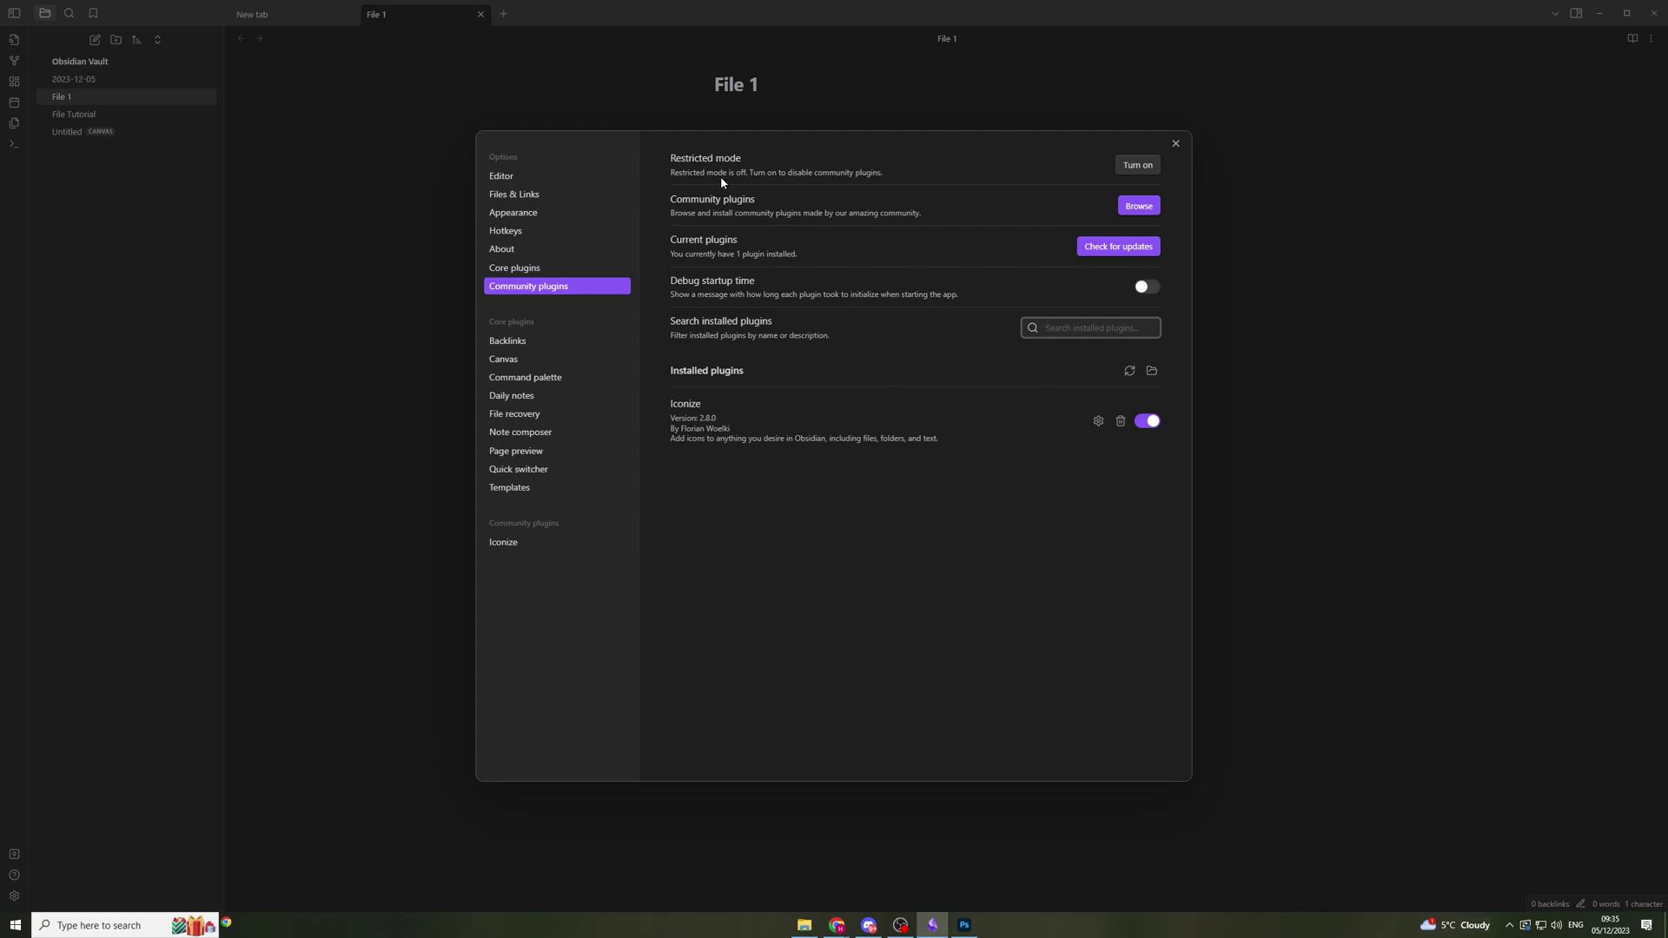
Step: Browse the community plugins and search for 'chart', replacing an earlier 'flow chart' query
click(1140, 208)
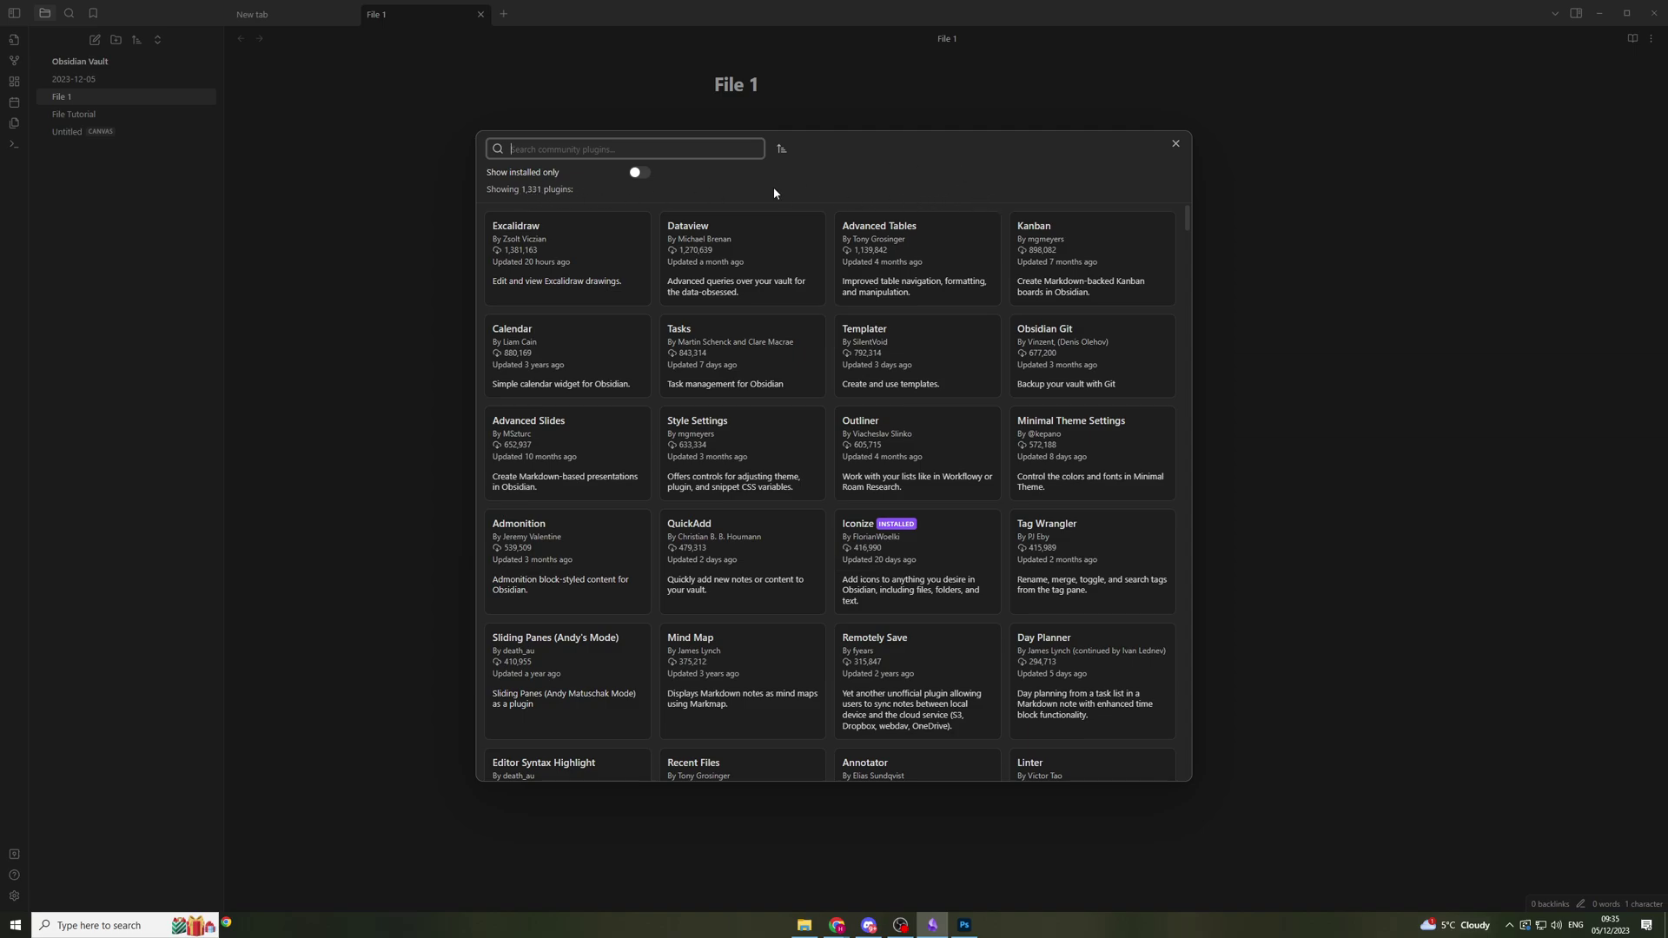
scroll(1160, 244, down, 1)
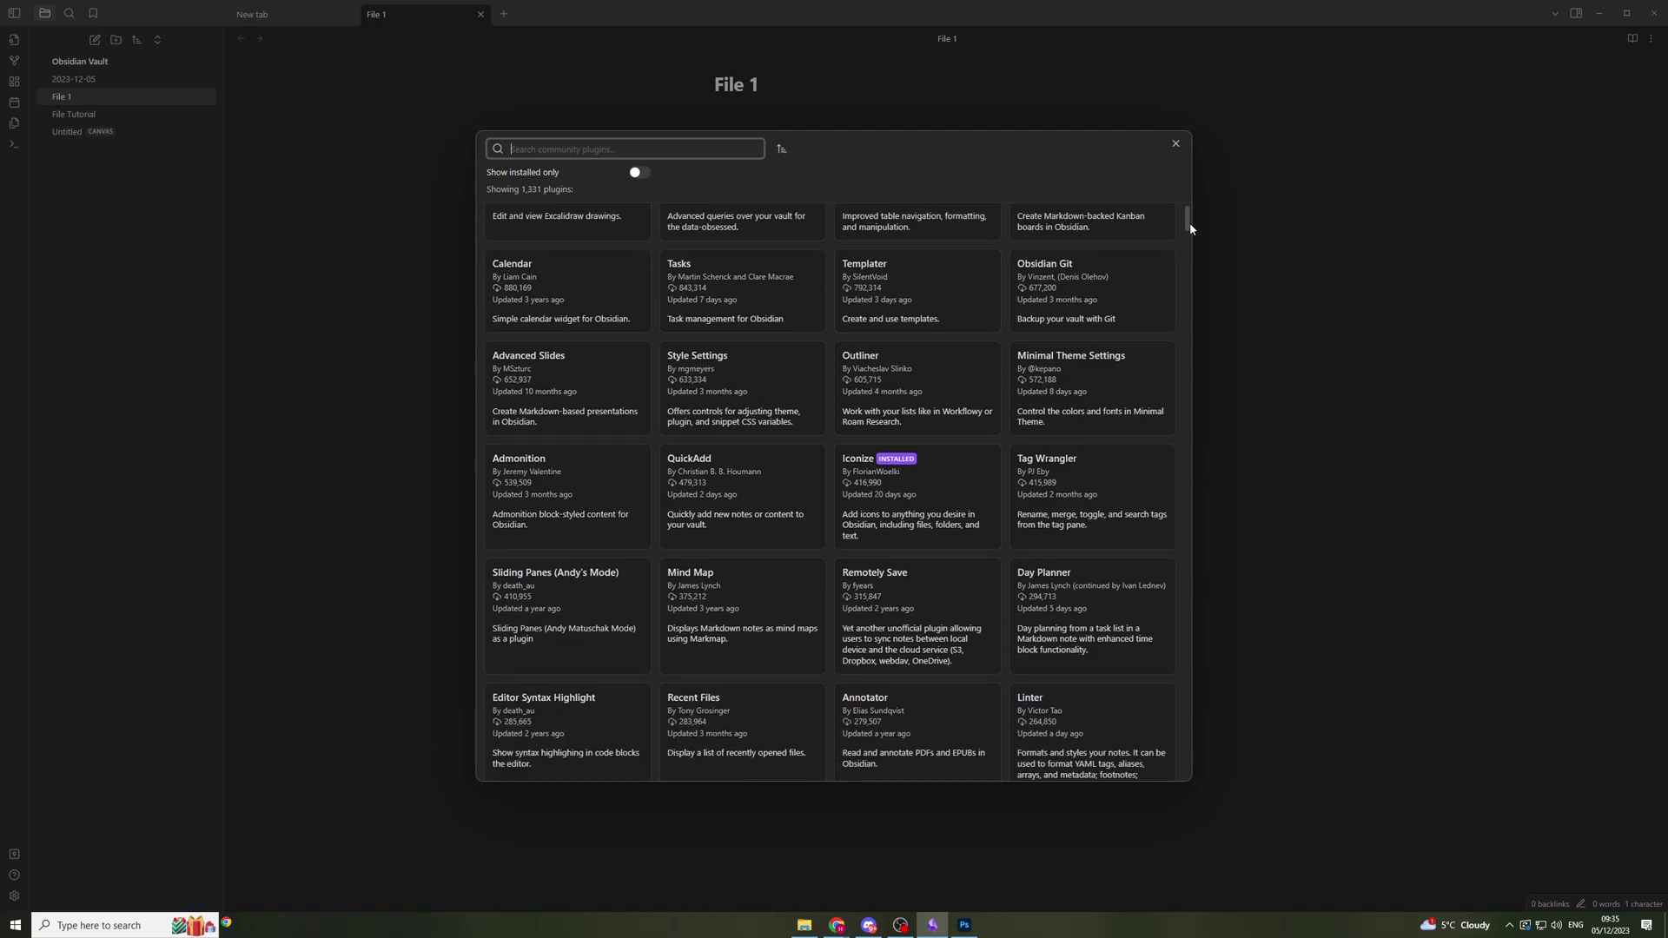
mouse_move(1188, 222)
mouse_down()
mouse_move(1188, 525)
mouse_move(1167, 205)
mouse_up()
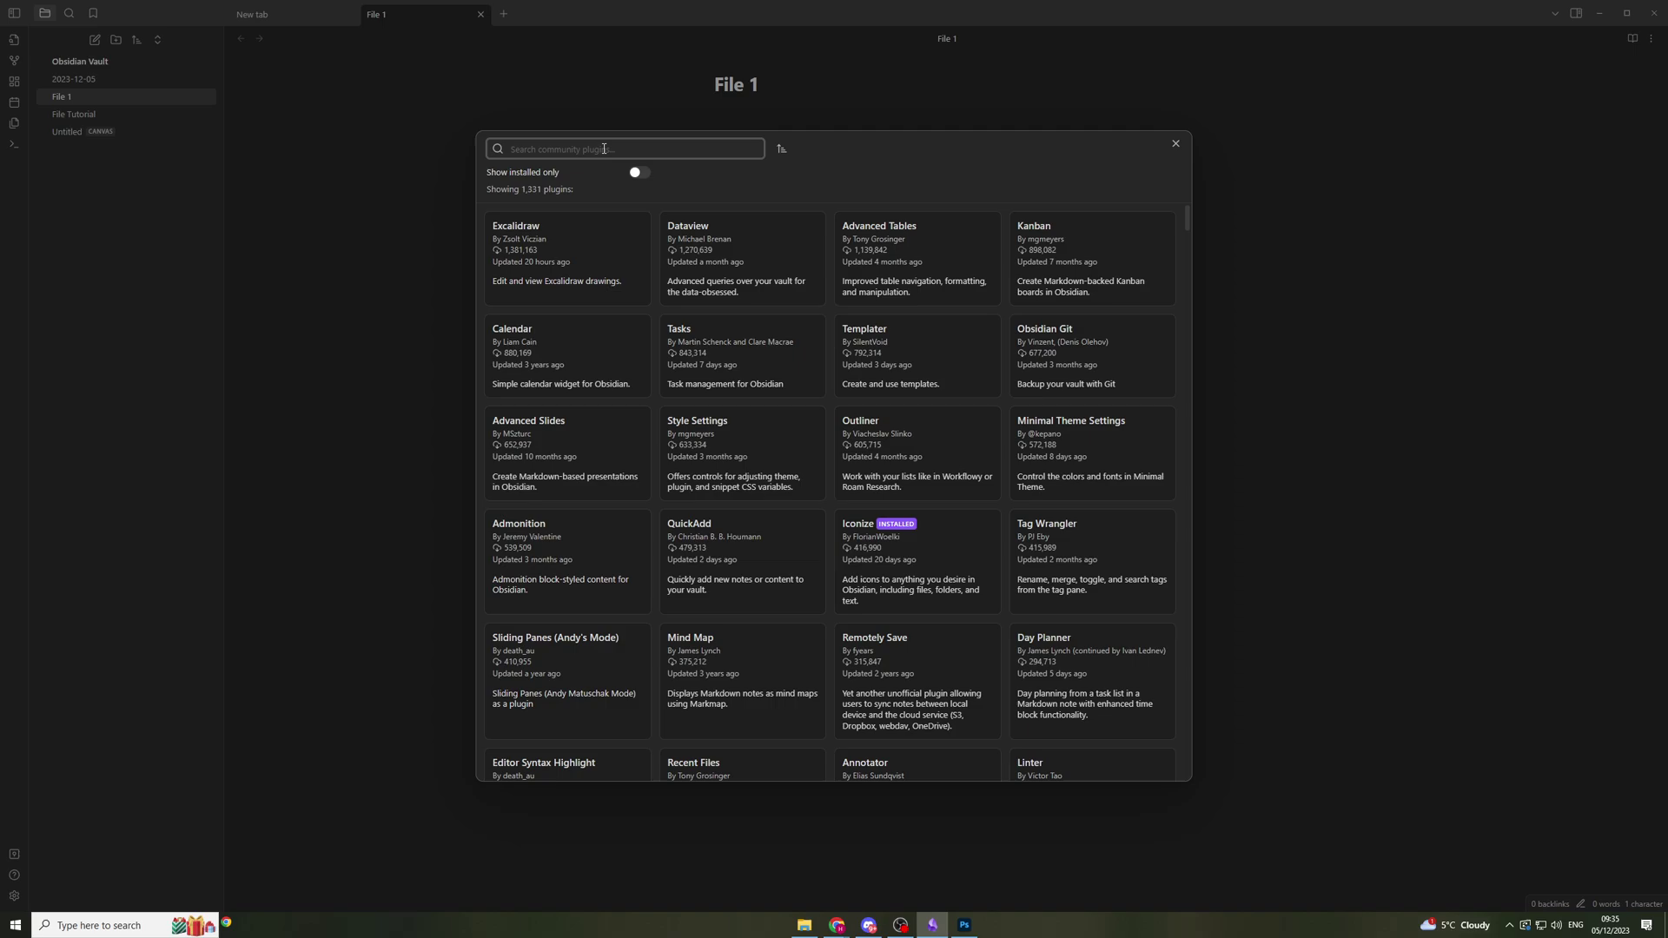
text(flow chart)
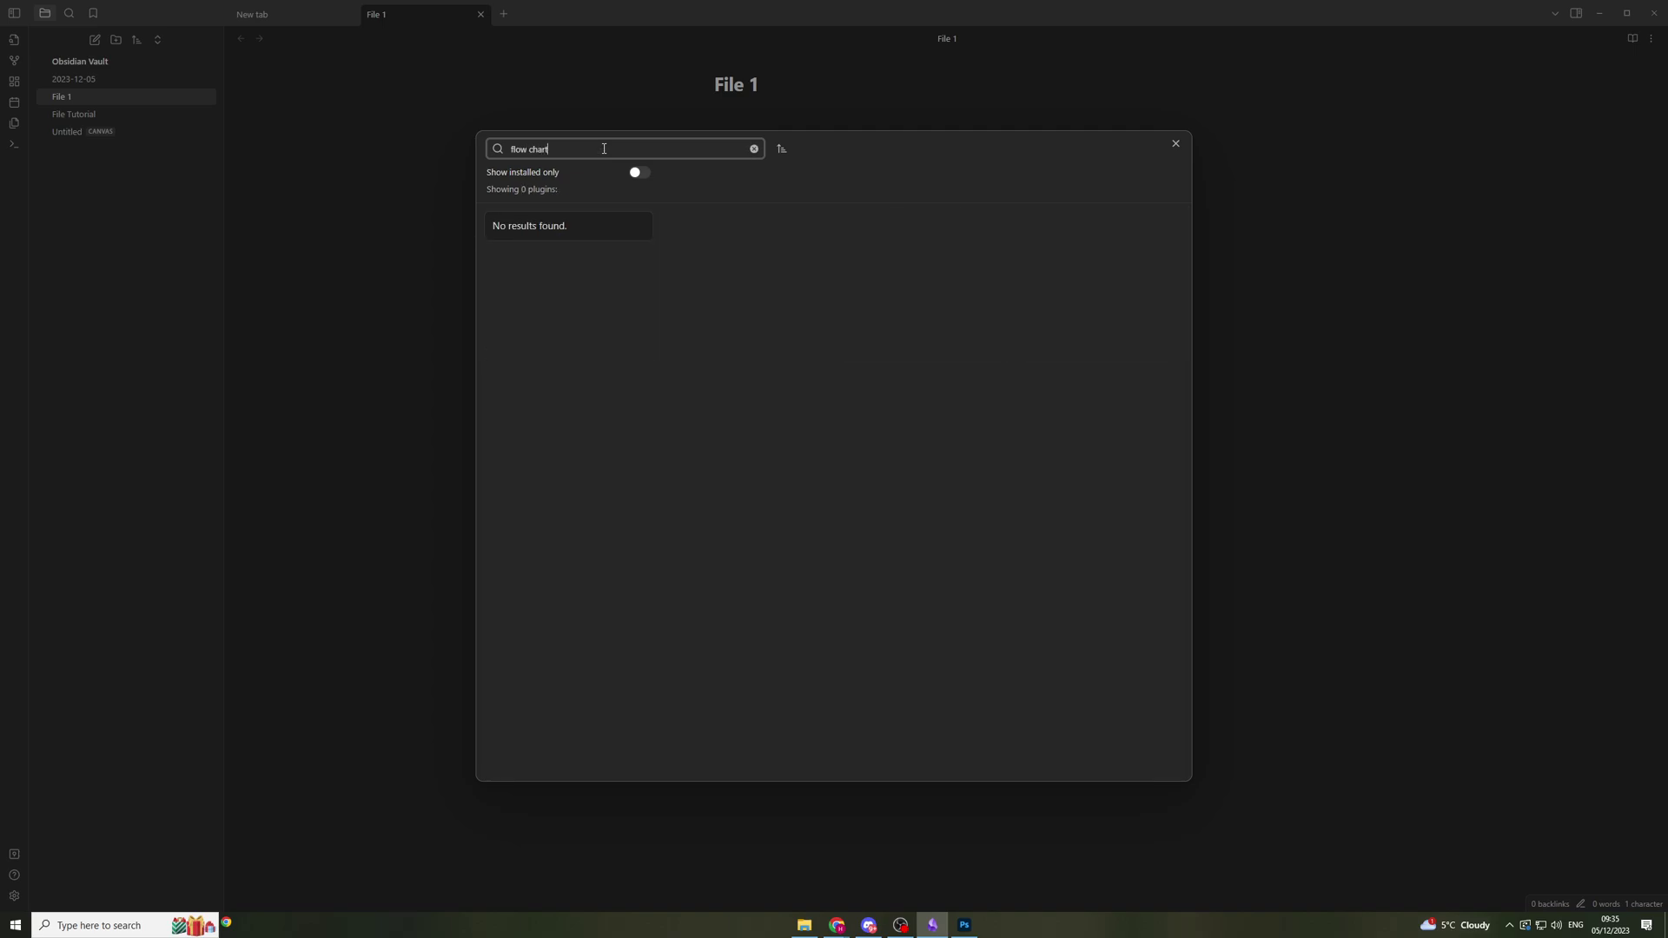
key(ctrl+a)
text(chart)
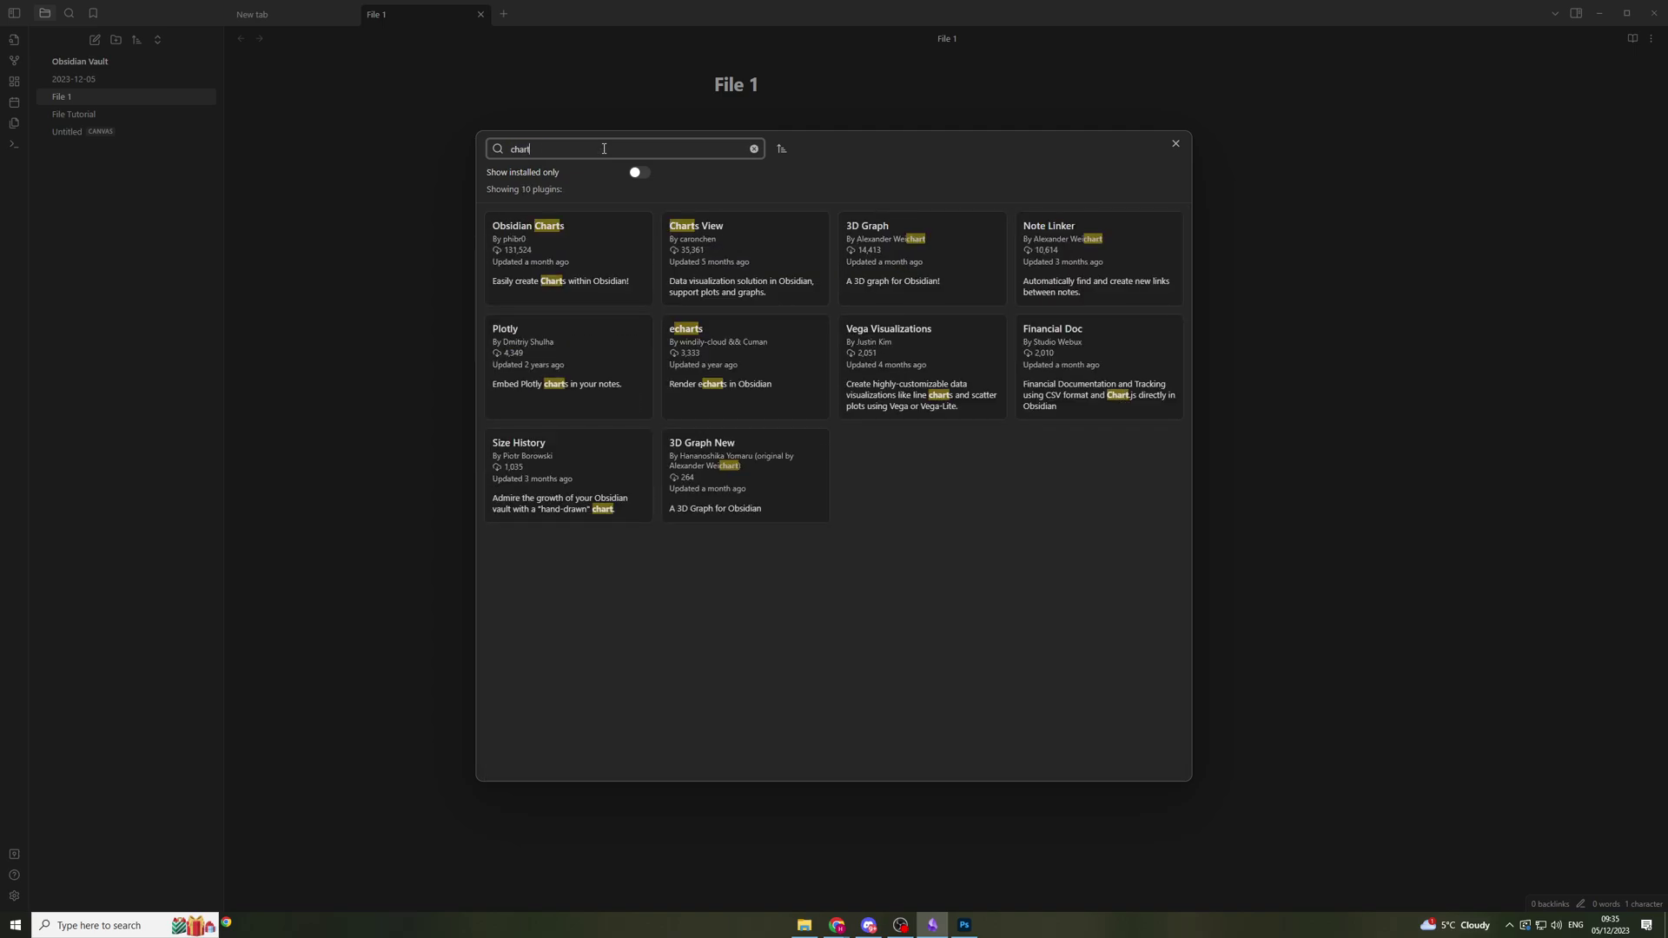
Step: Look at Obsidian Charts, 3D Graph, Note Linker and Vega Visualizations, then clear the search
click(590, 258)
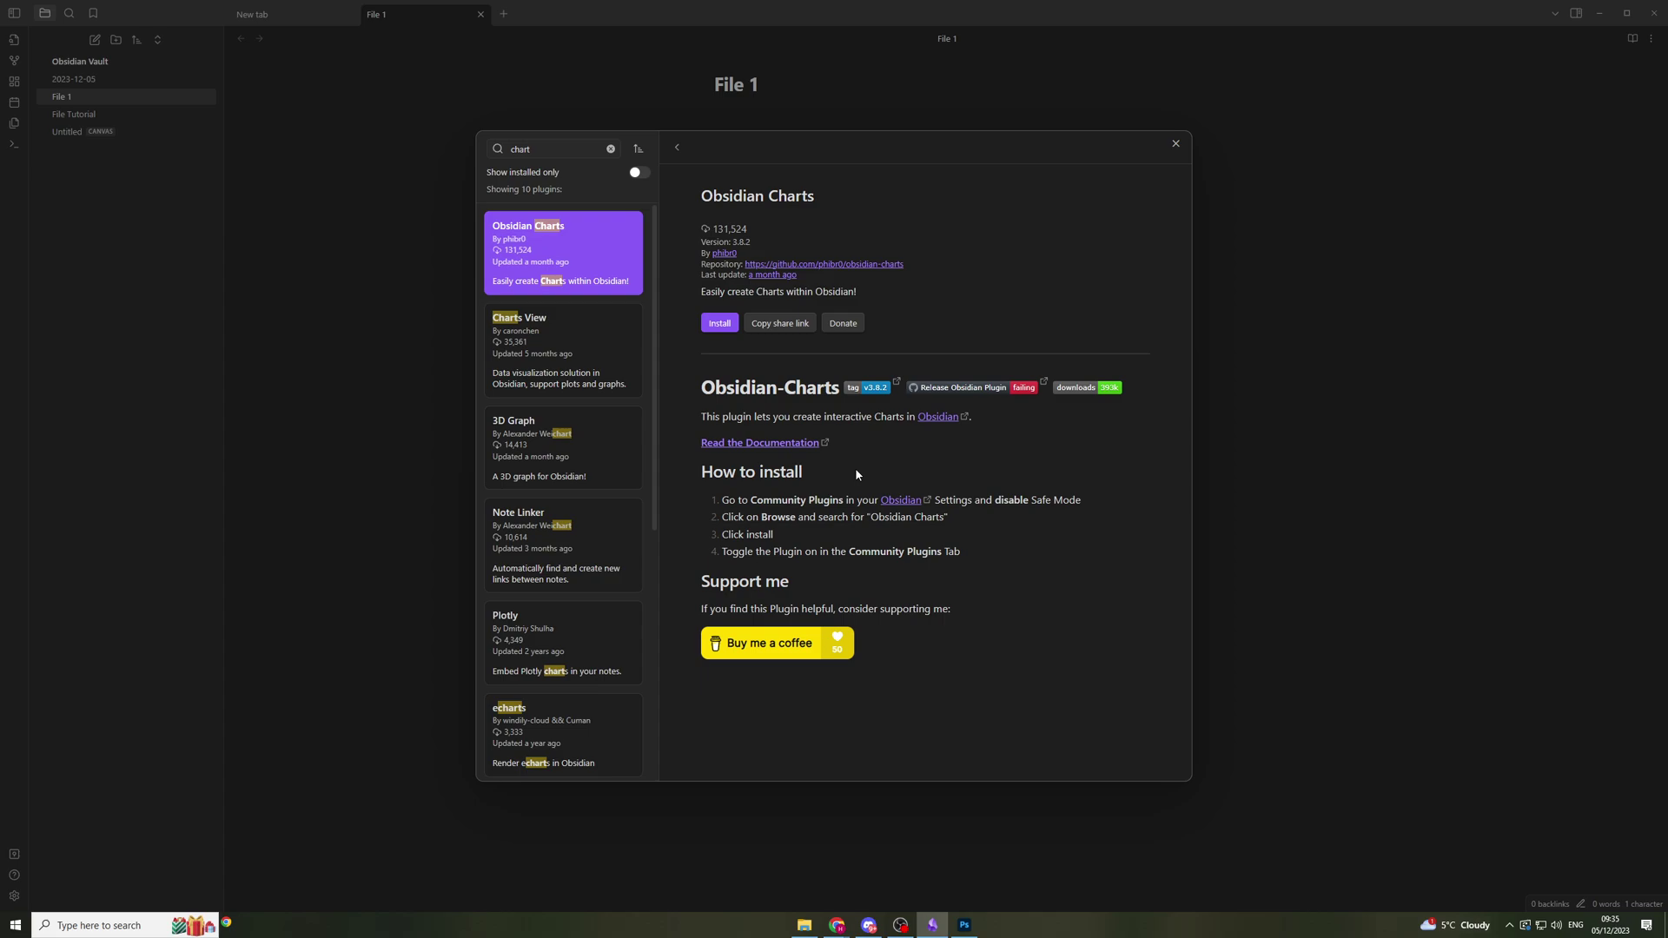
click(571, 446)
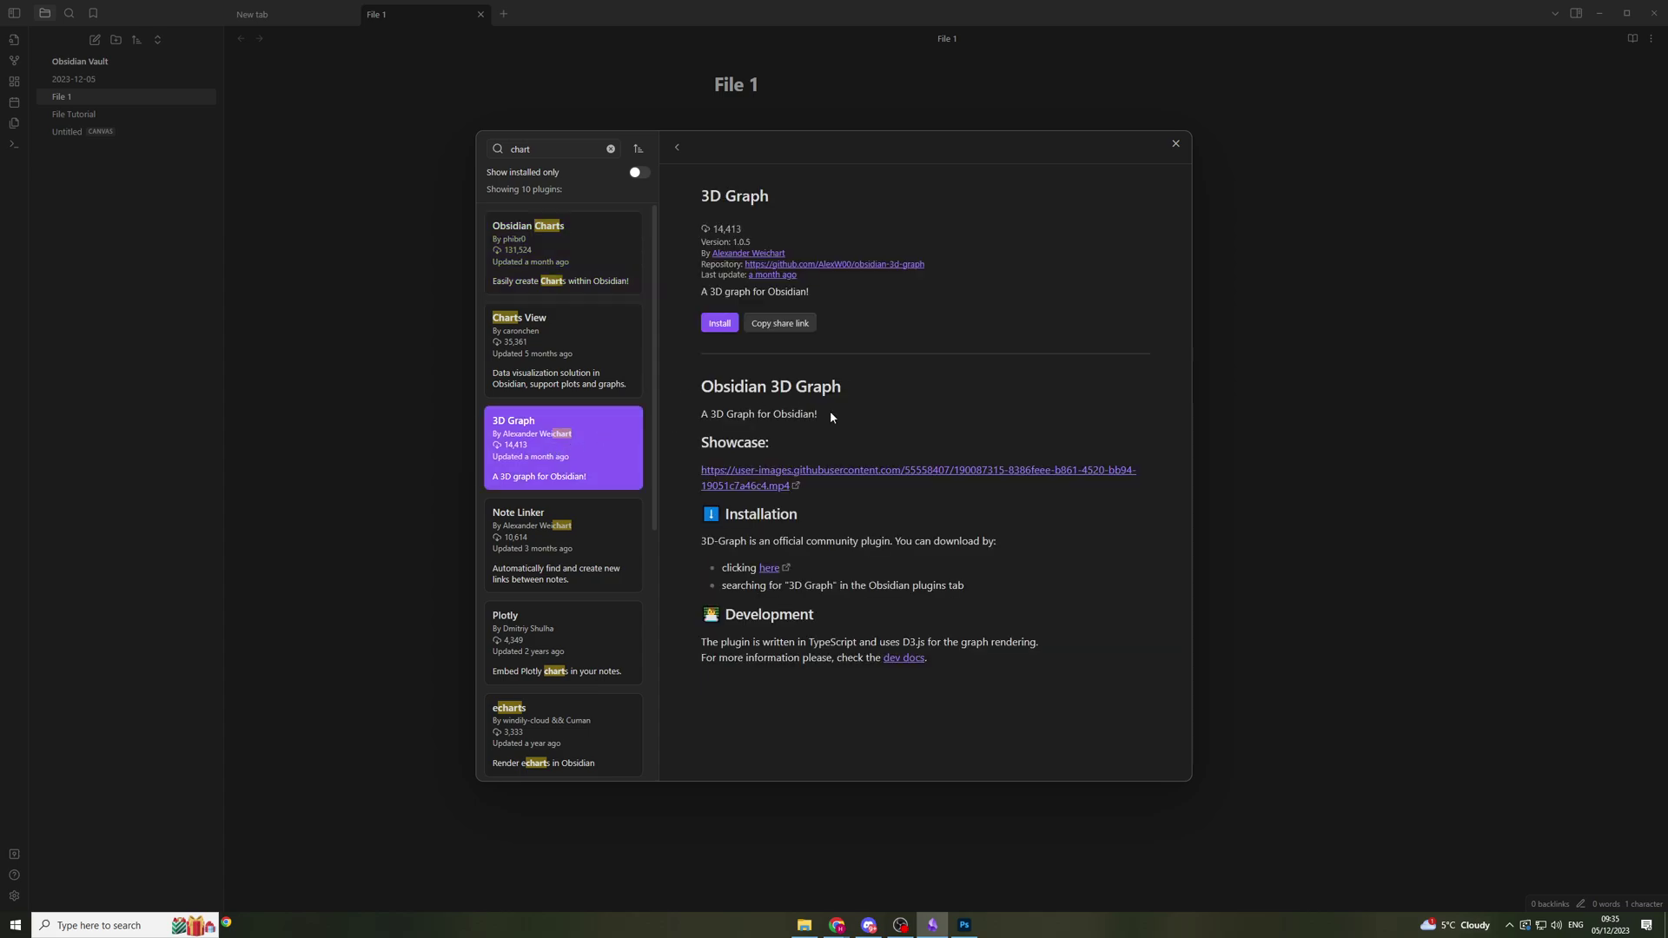
click(563, 543)
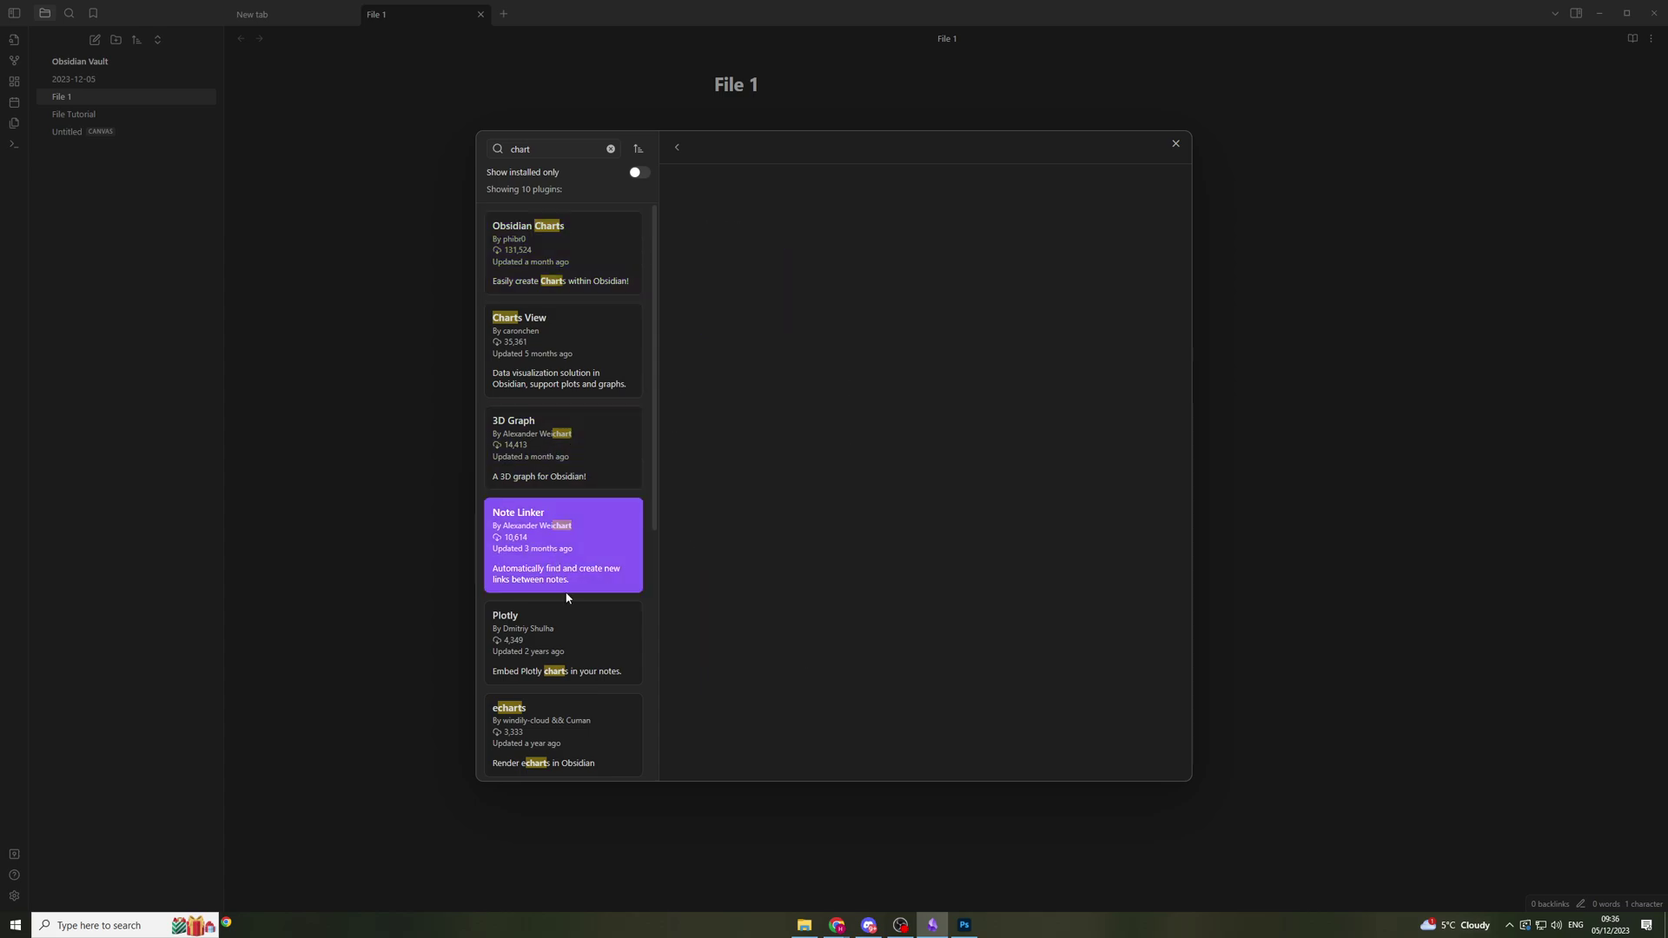
scroll(572, 619, down, 2)
scroll(572, 618, down, 3)
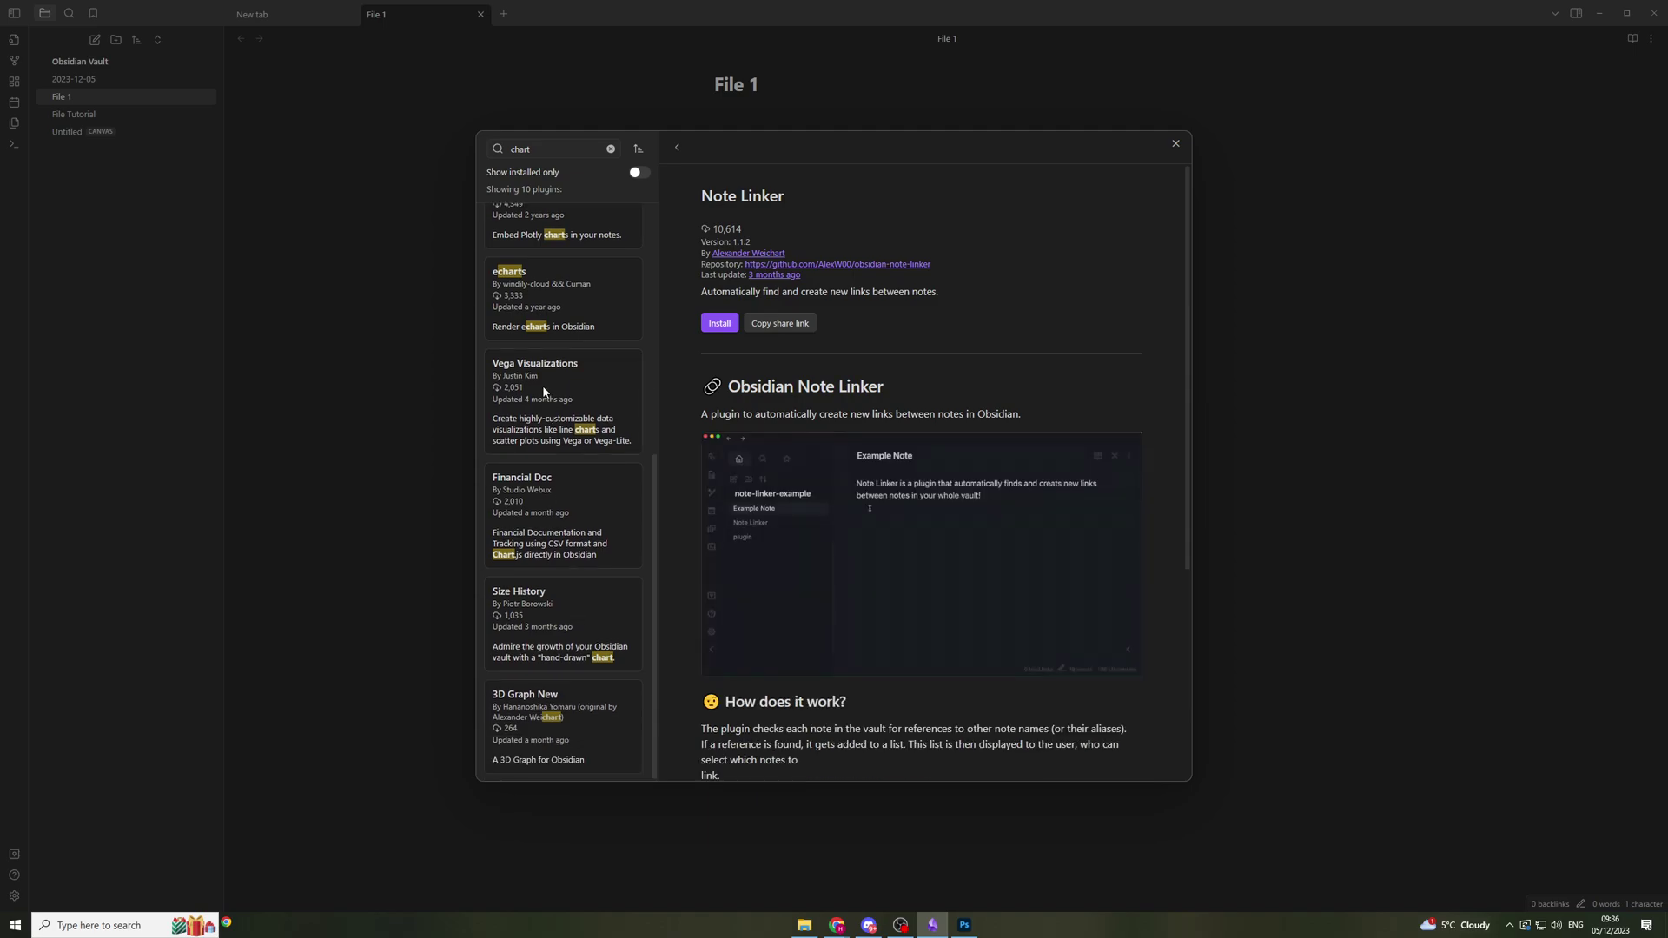
click(544, 393)
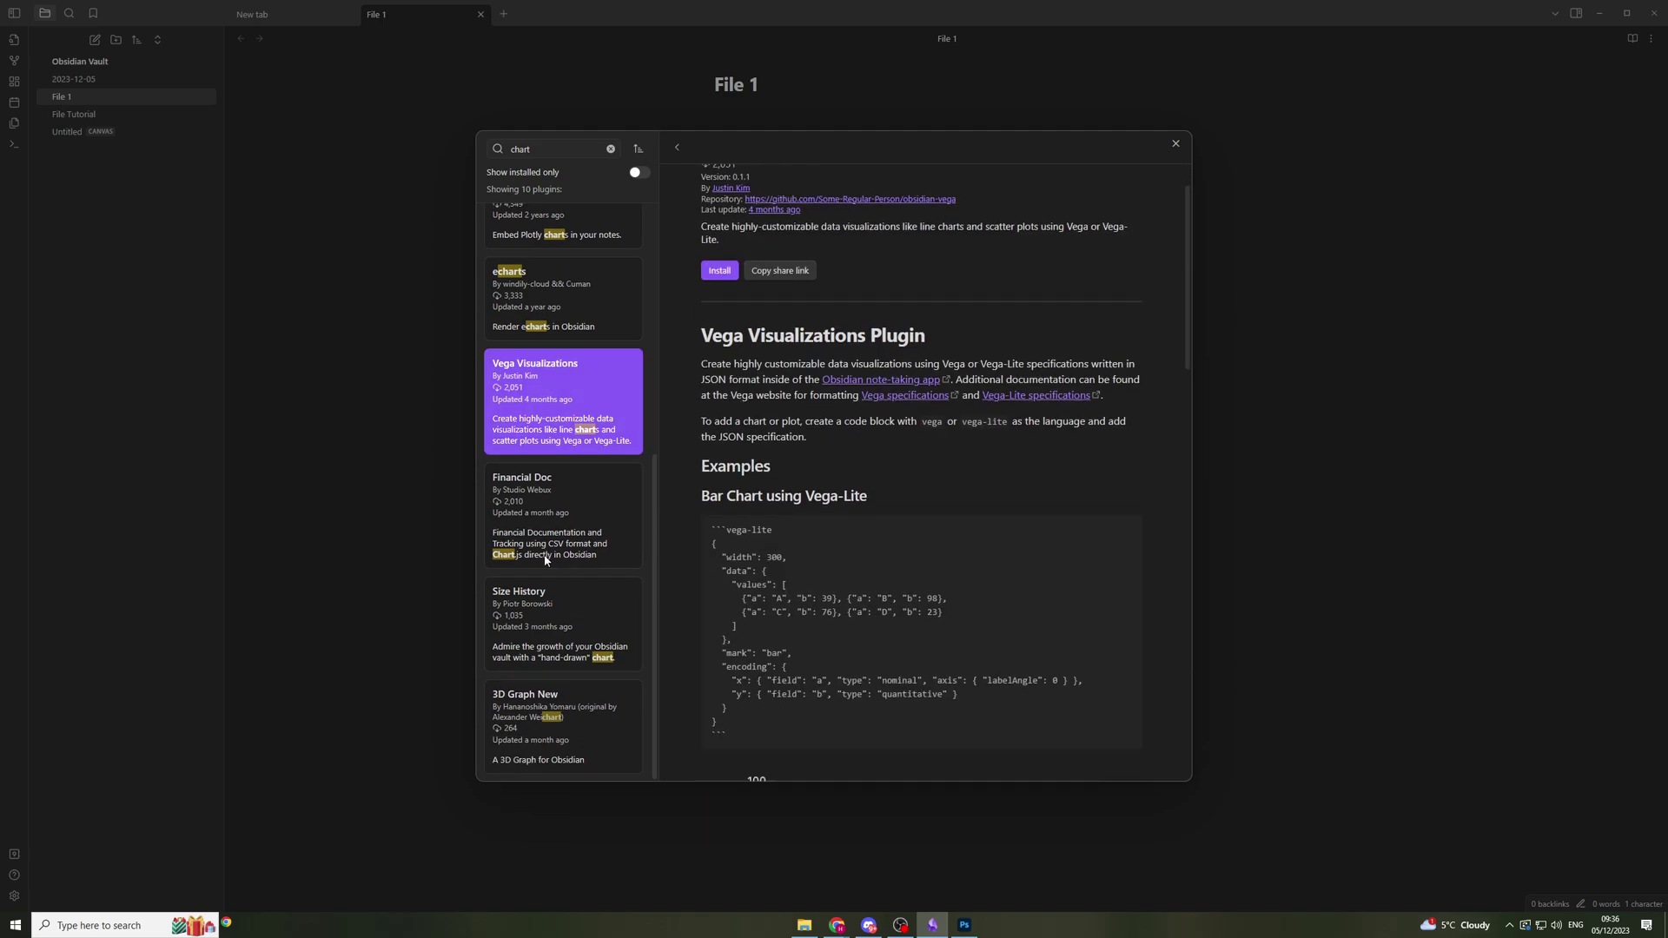
scroll(545, 561, up, 5)
click(612, 149)
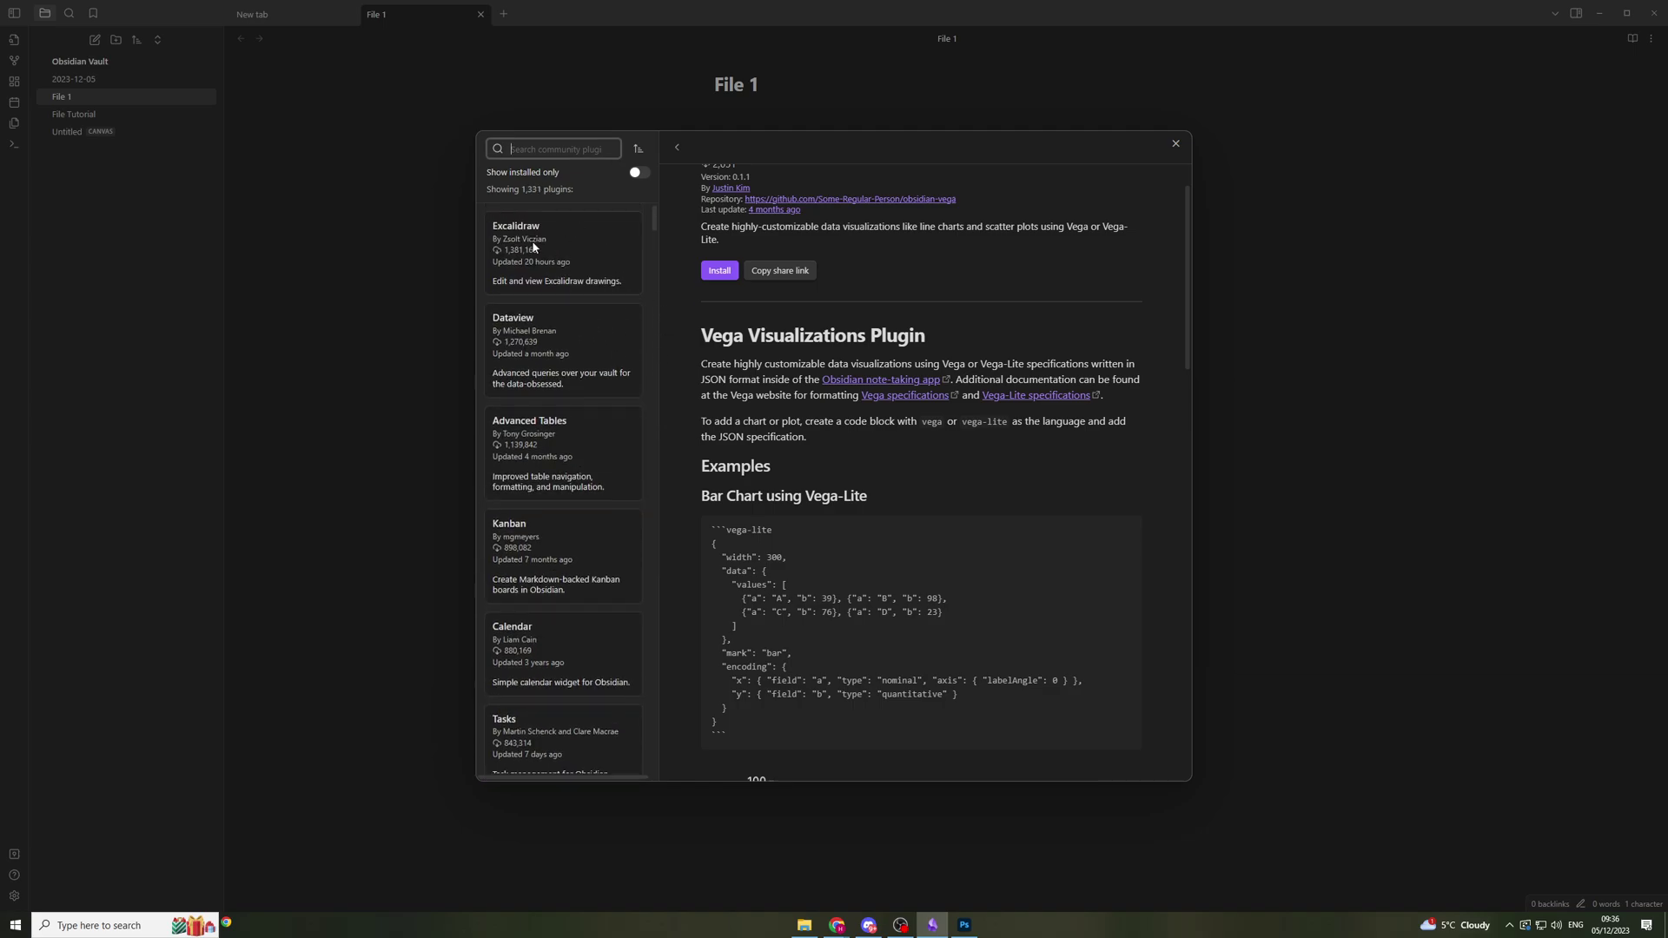
Step: Install the Excalidraw plugin from its details page in the plugin browser
click(537, 246)
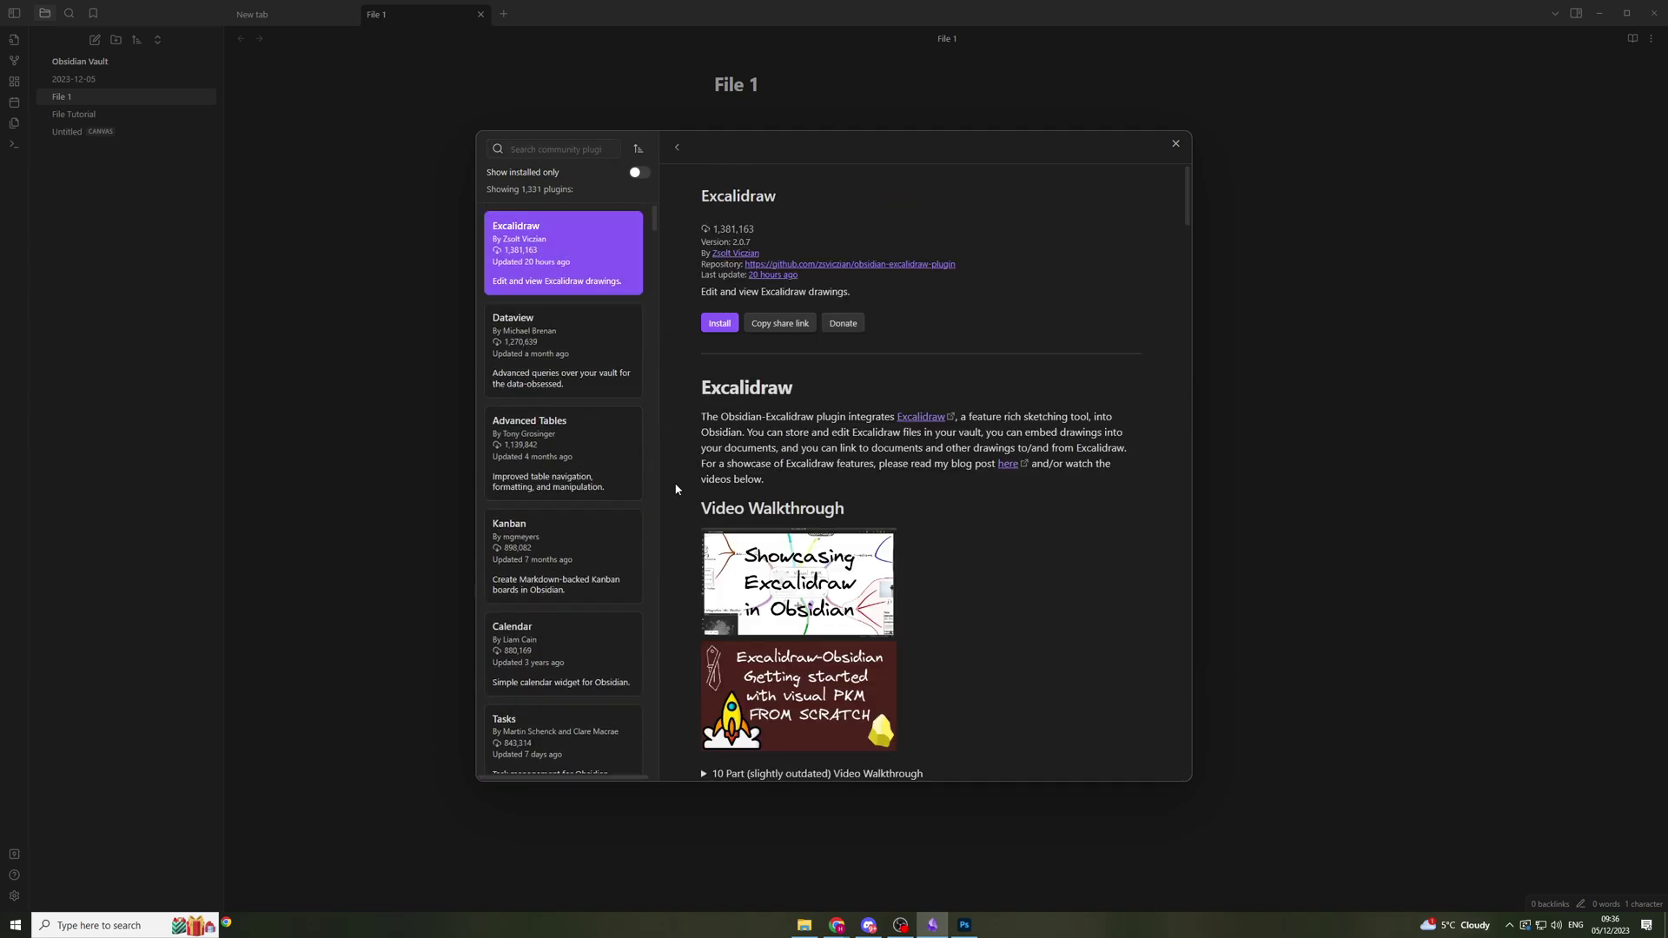
scroll(814, 529, down, 2)
scroll(902, 457, up, 2)
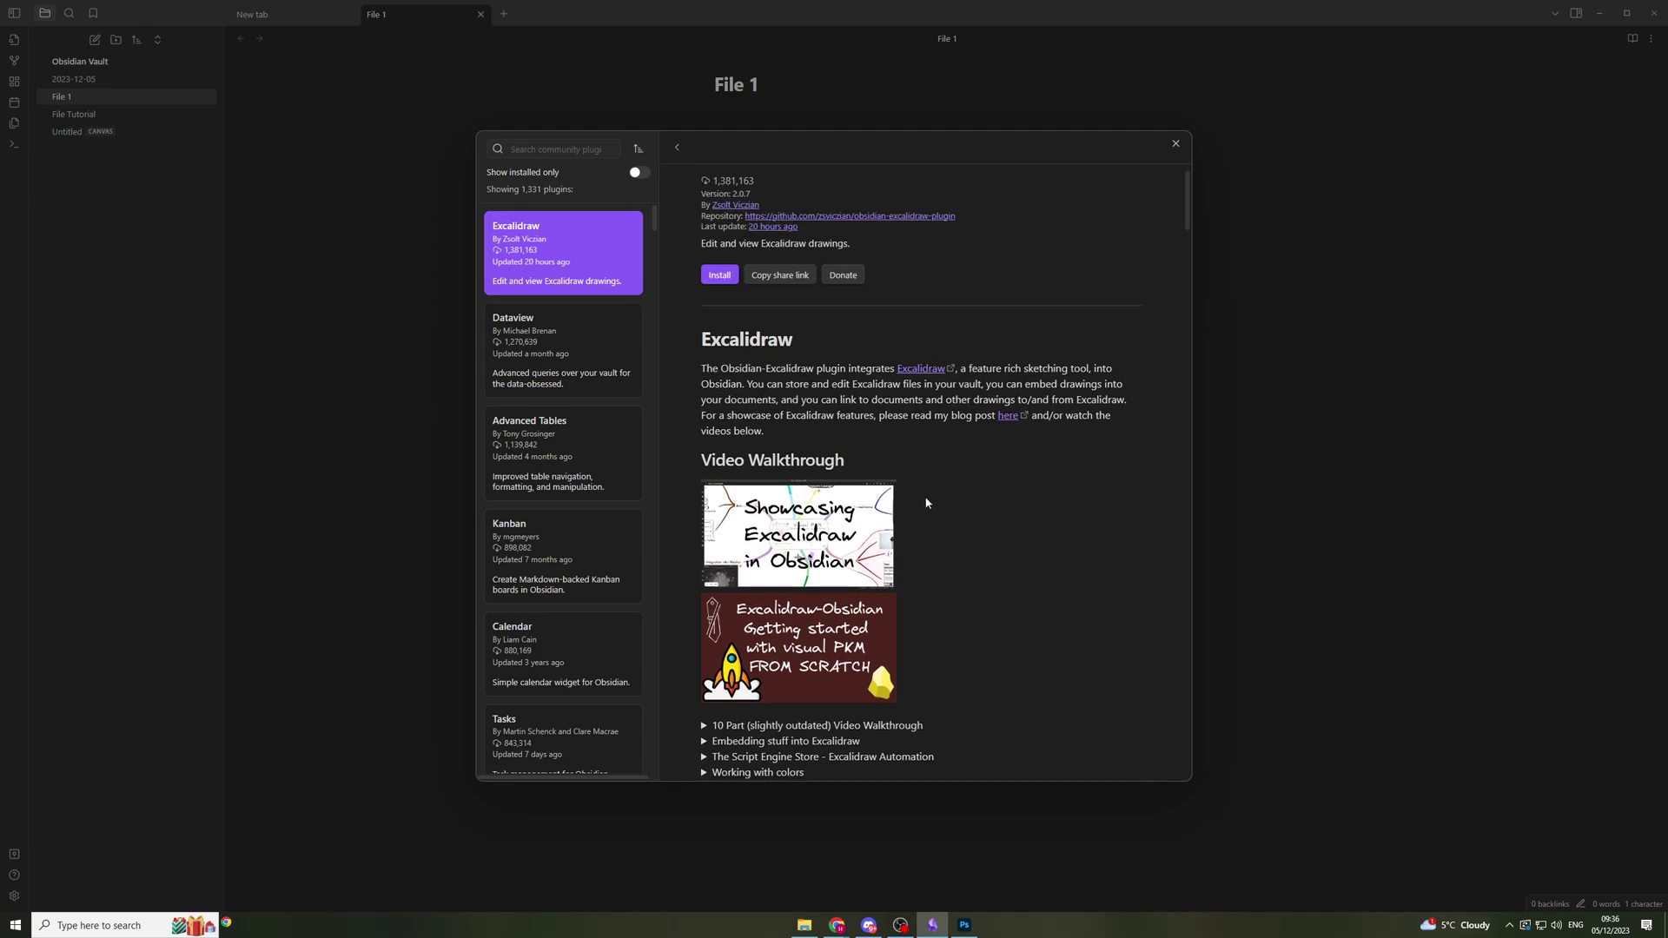
click(729, 327)
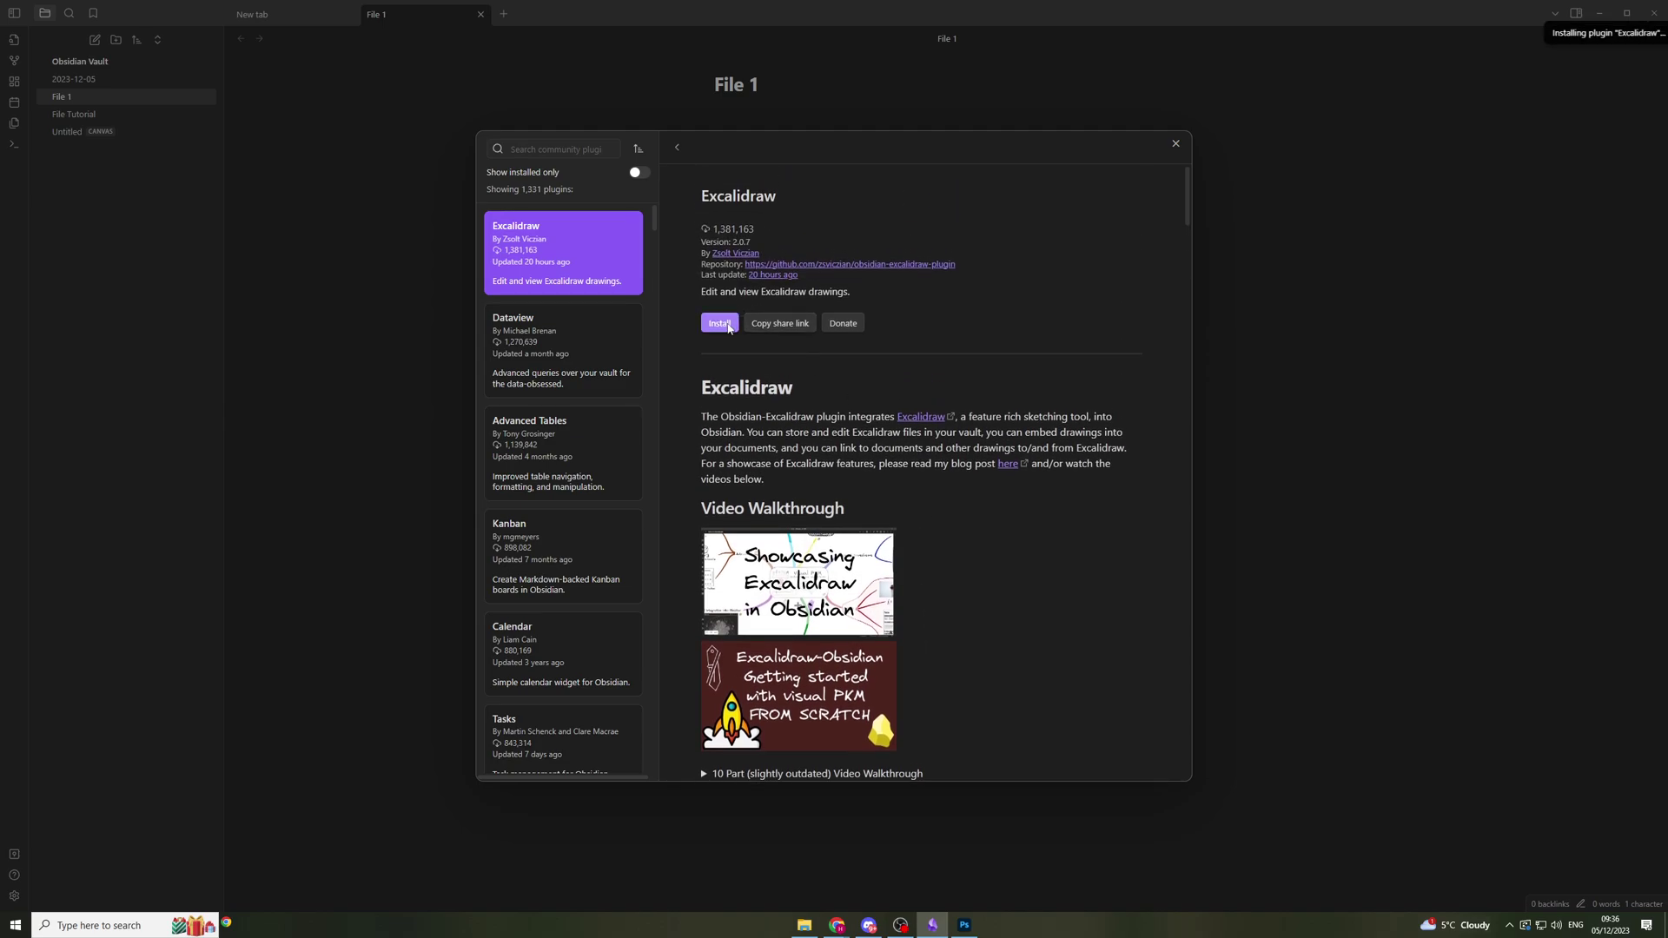
scroll(892, 506, down, 1)
scroll(892, 505, down, 3)
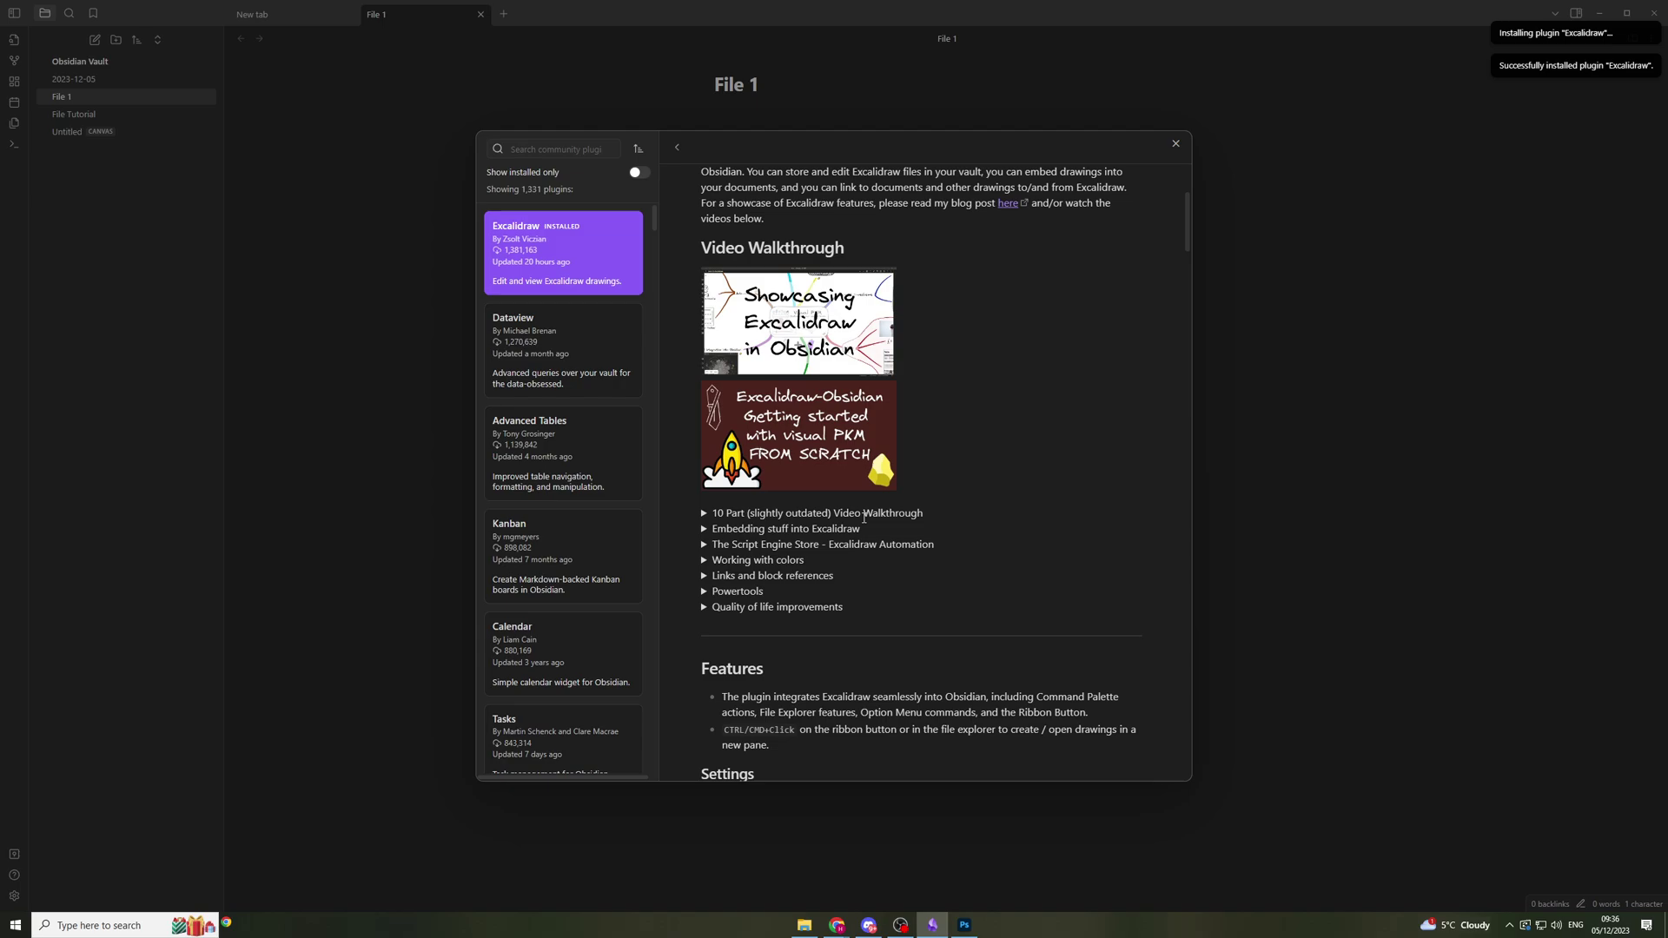
scroll(893, 505, up, 3)
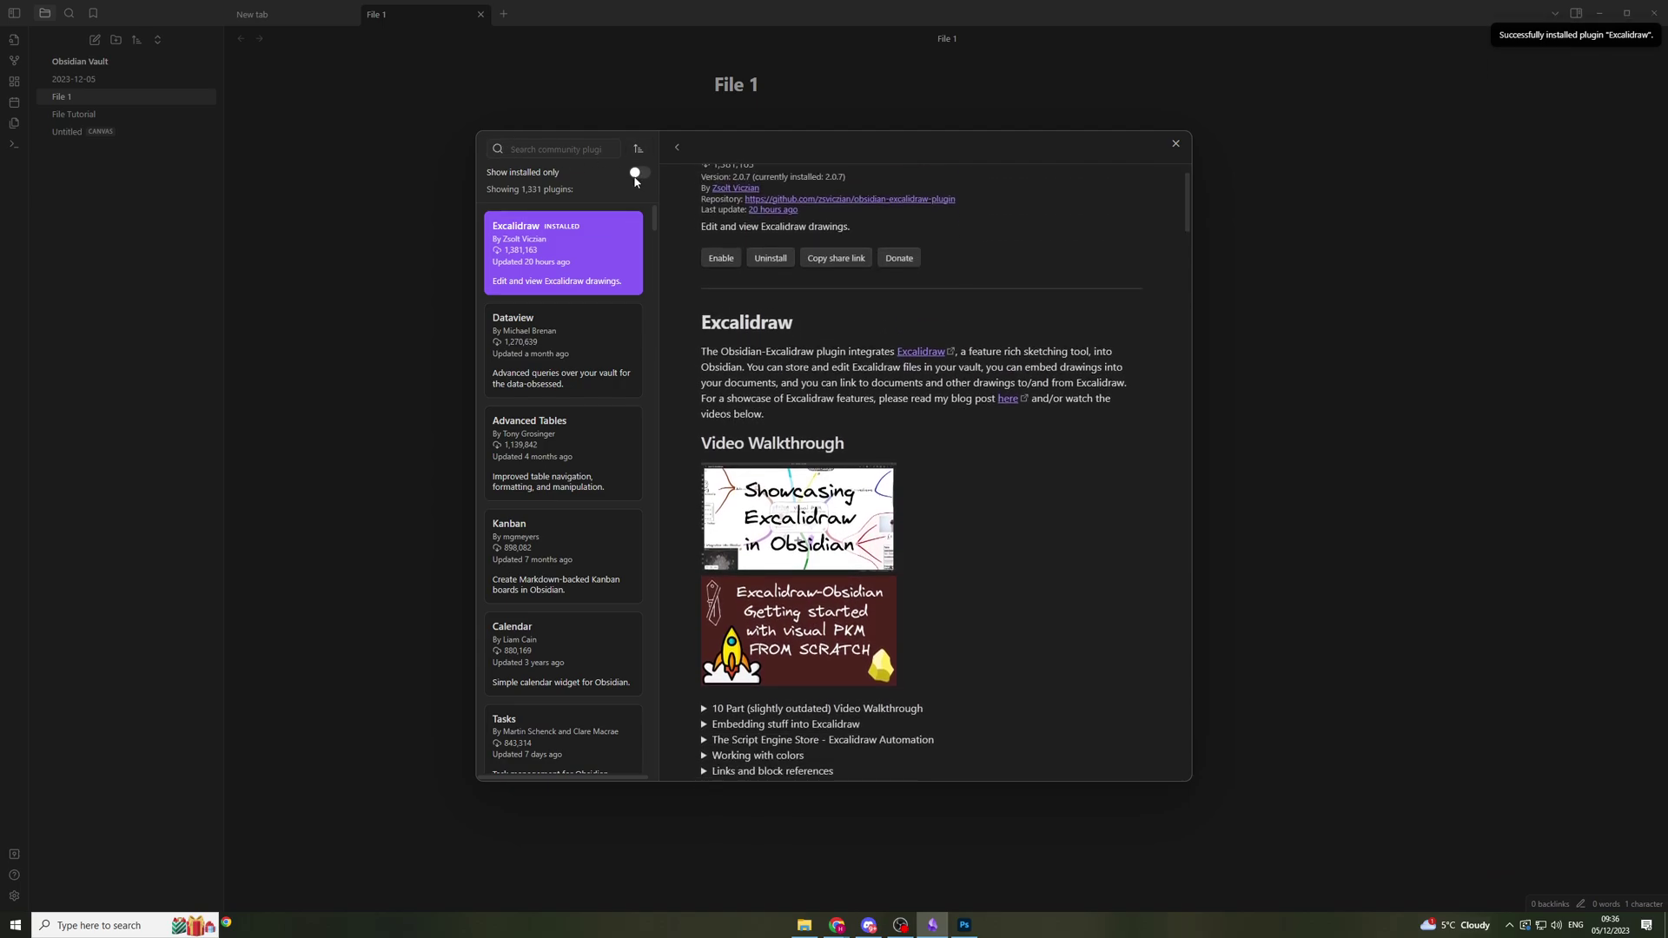
Step: Show installed plugins only, close the browser, enable Excalidraw and dismiss its welcome message
click(639, 172)
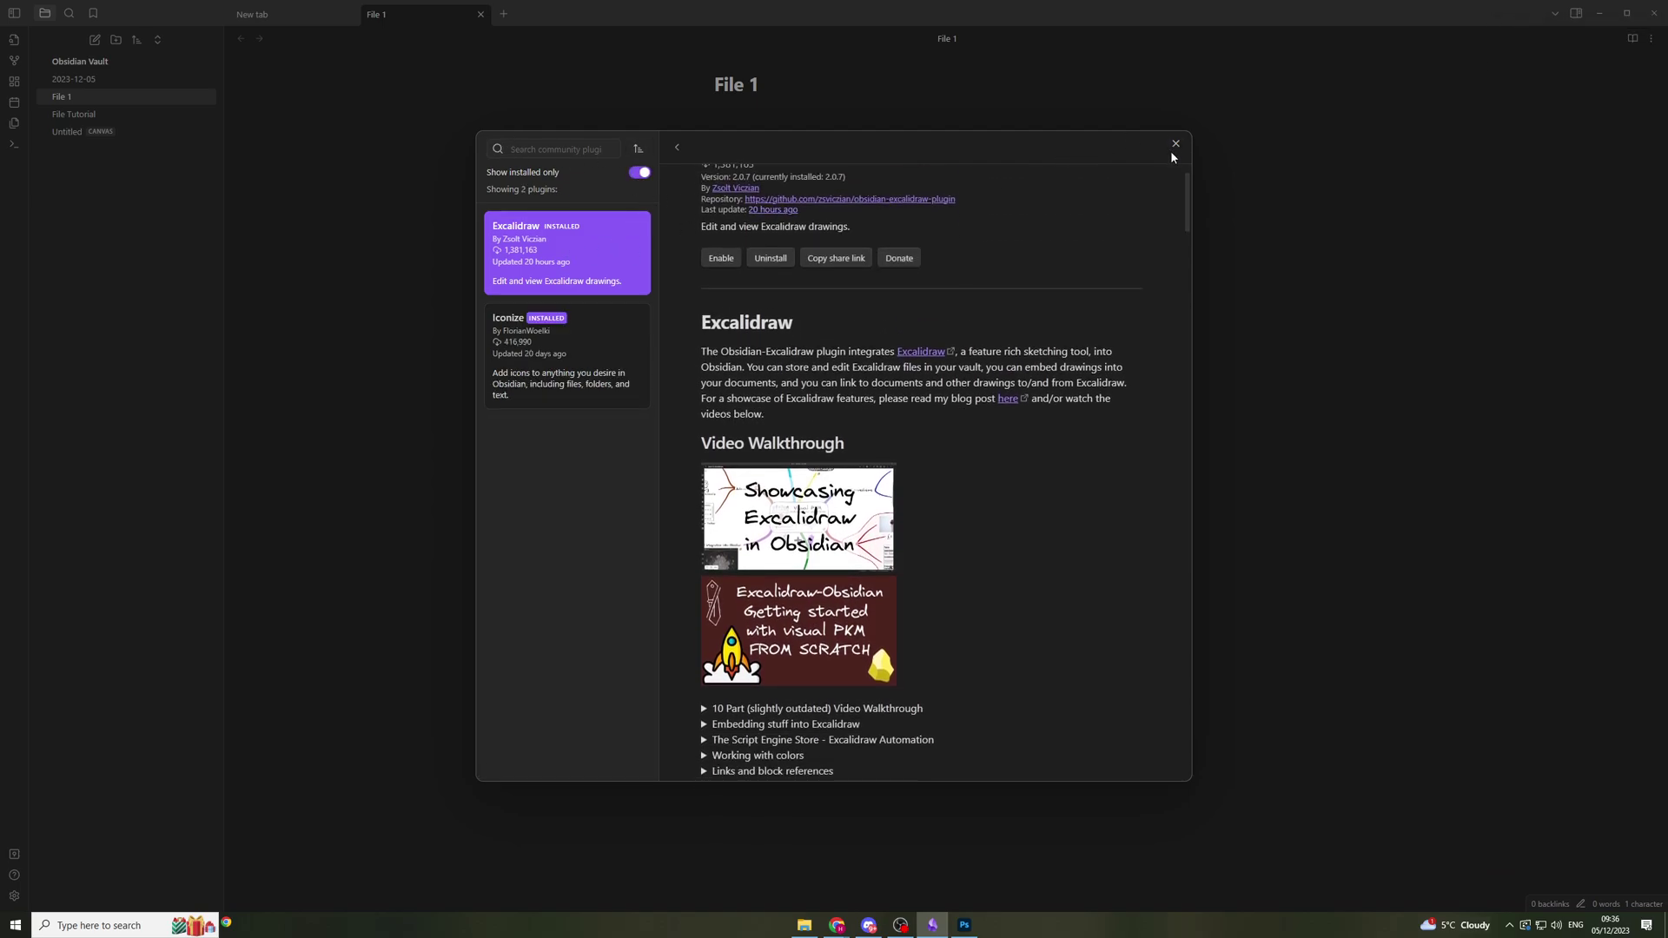
click(676, 148)
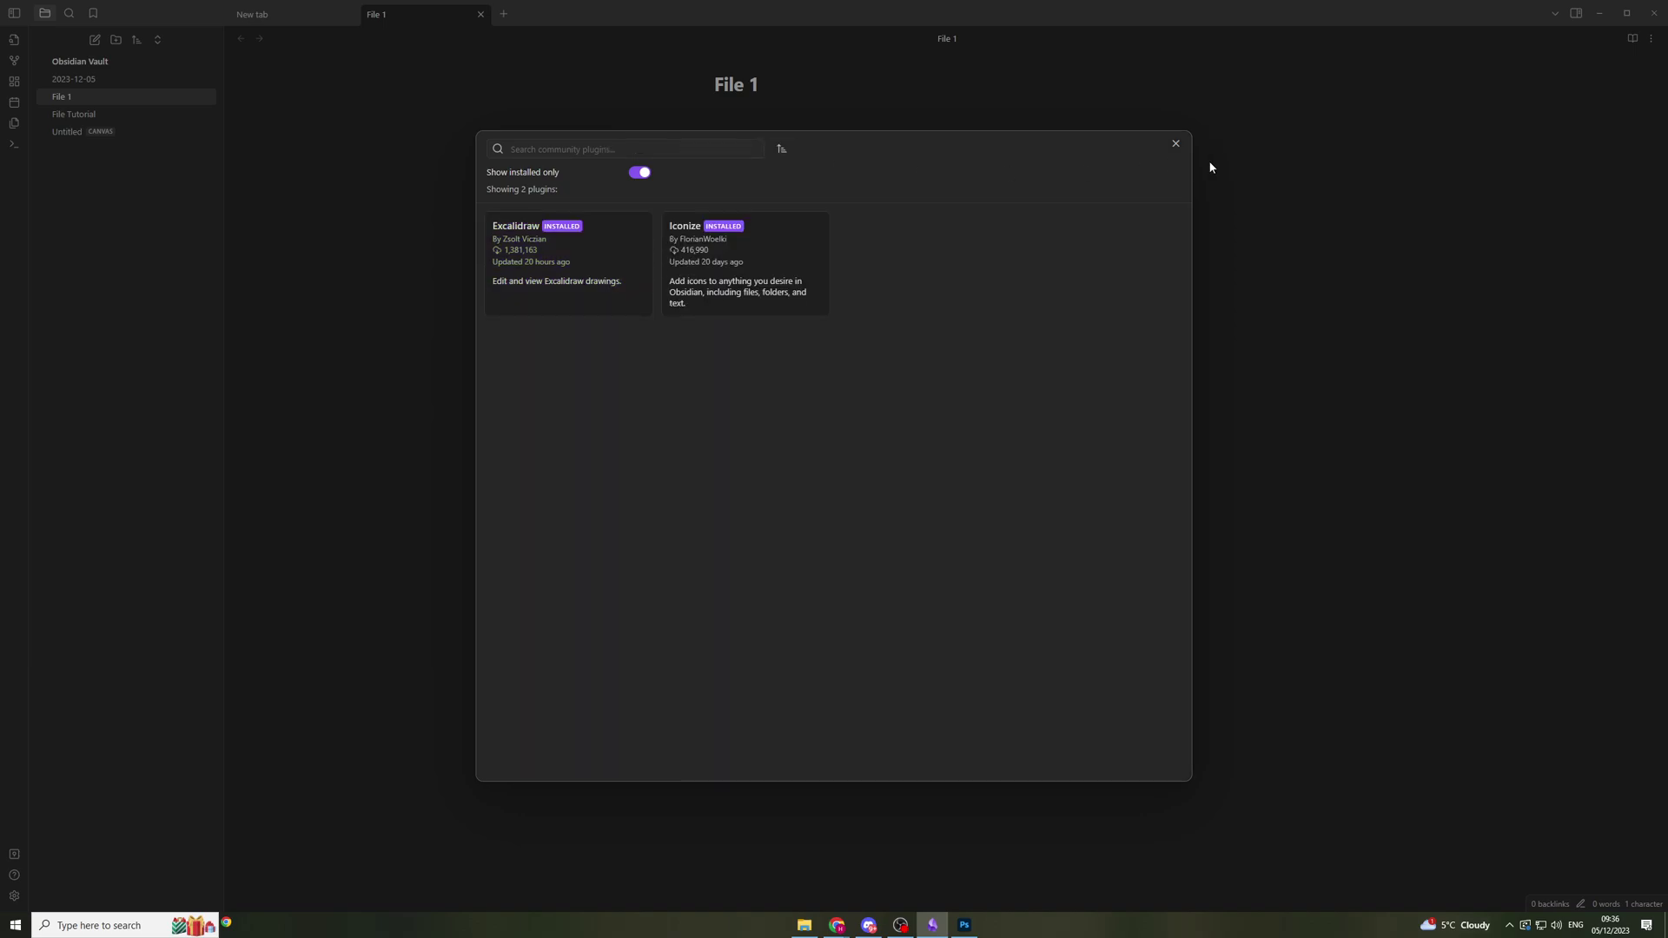
click(1176, 144)
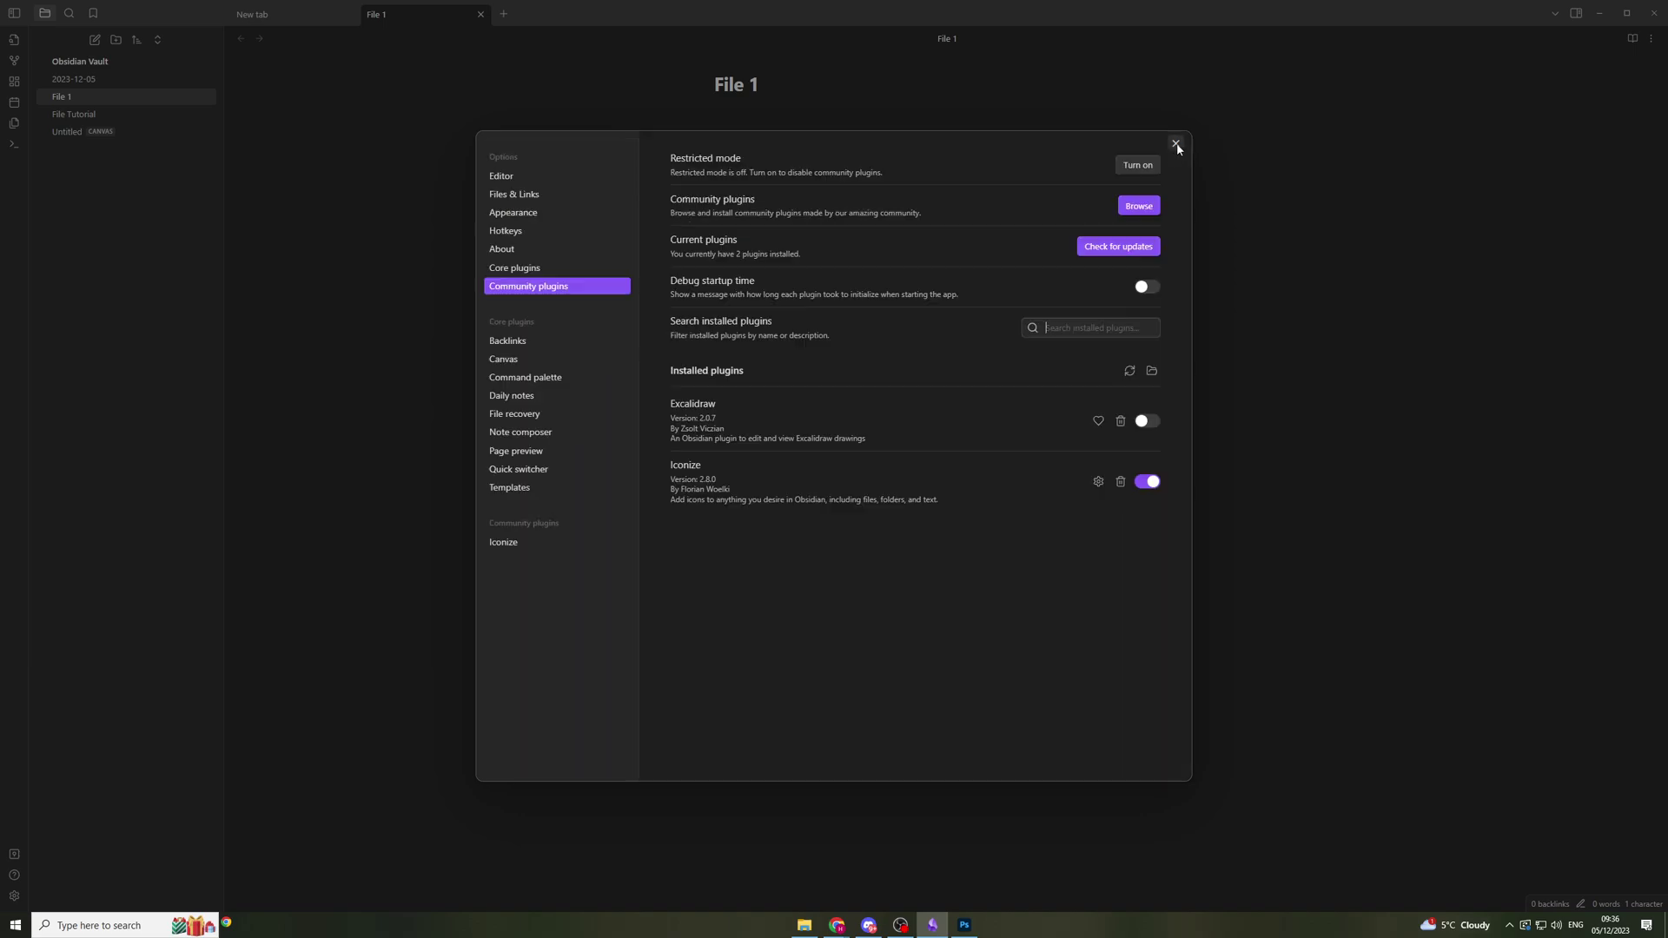
click(1147, 422)
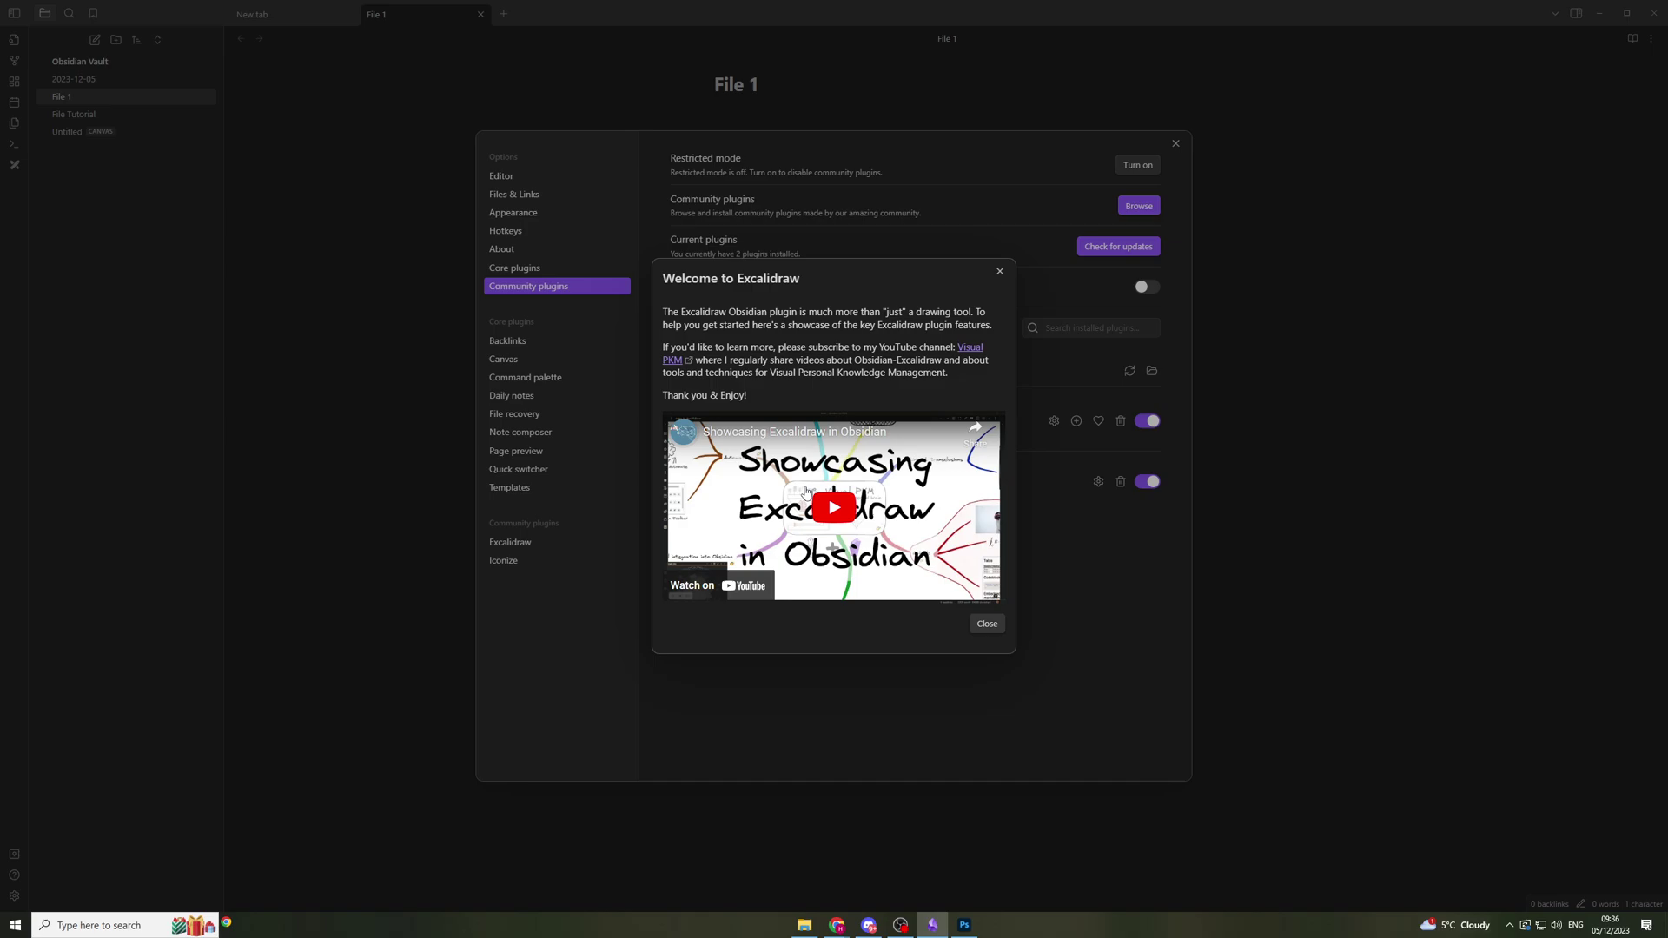
click(985, 626)
Step: Look over the Excalidraw plugin's settings, then return to the Community plugins page
click(534, 542)
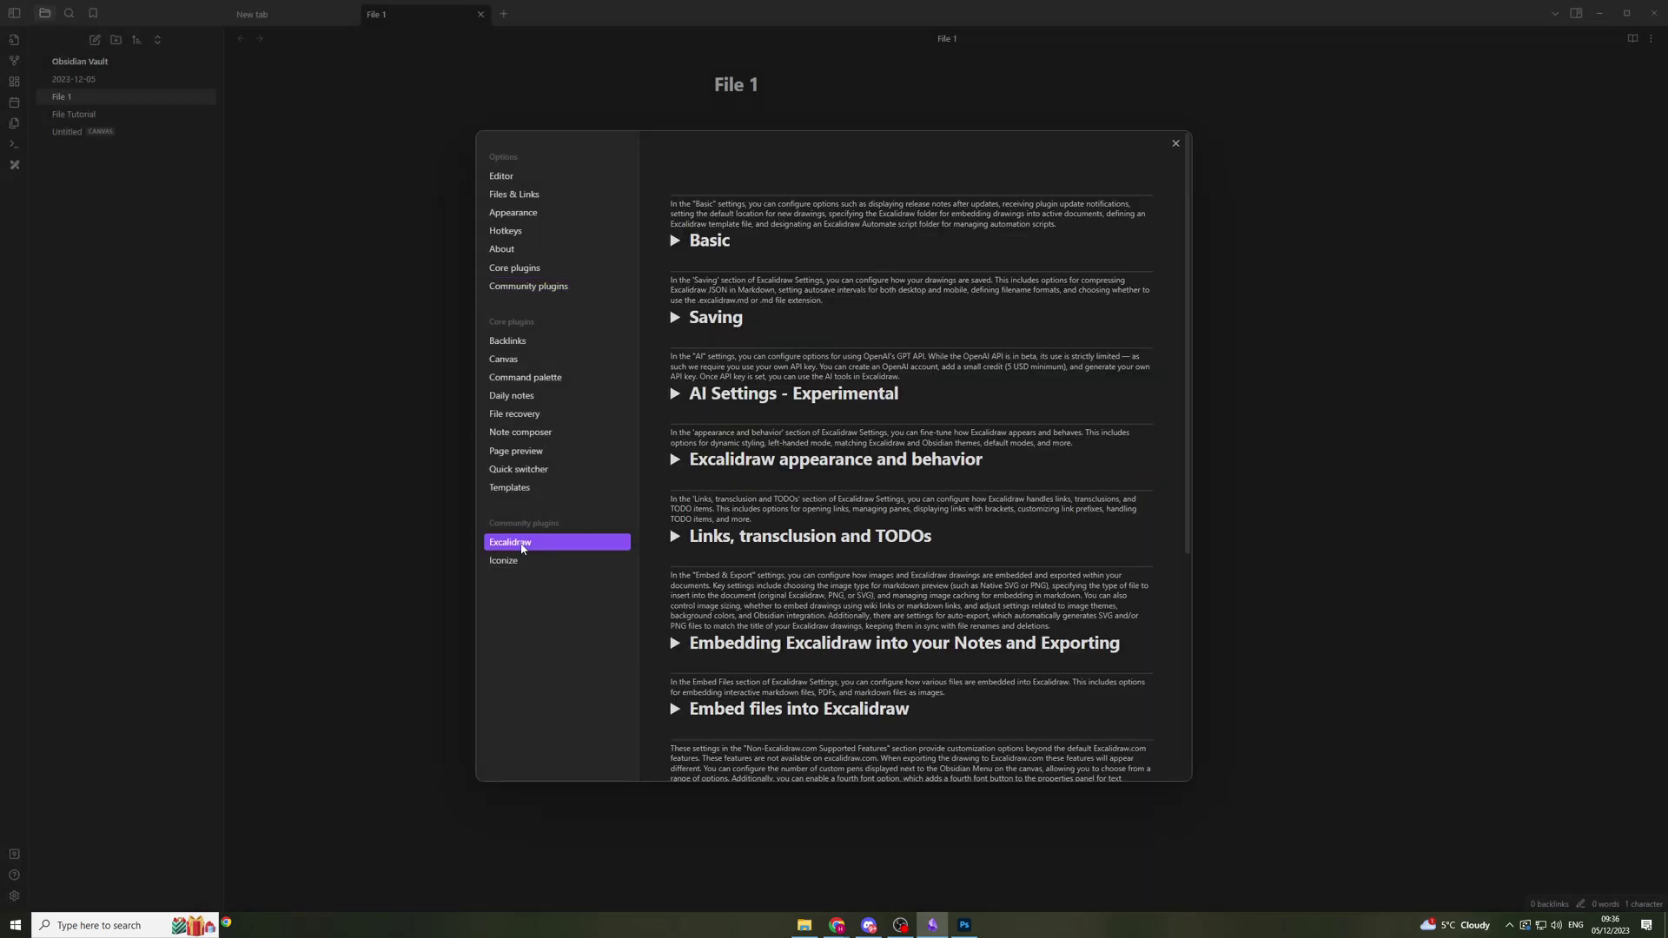
scroll(859, 357, down, 4)
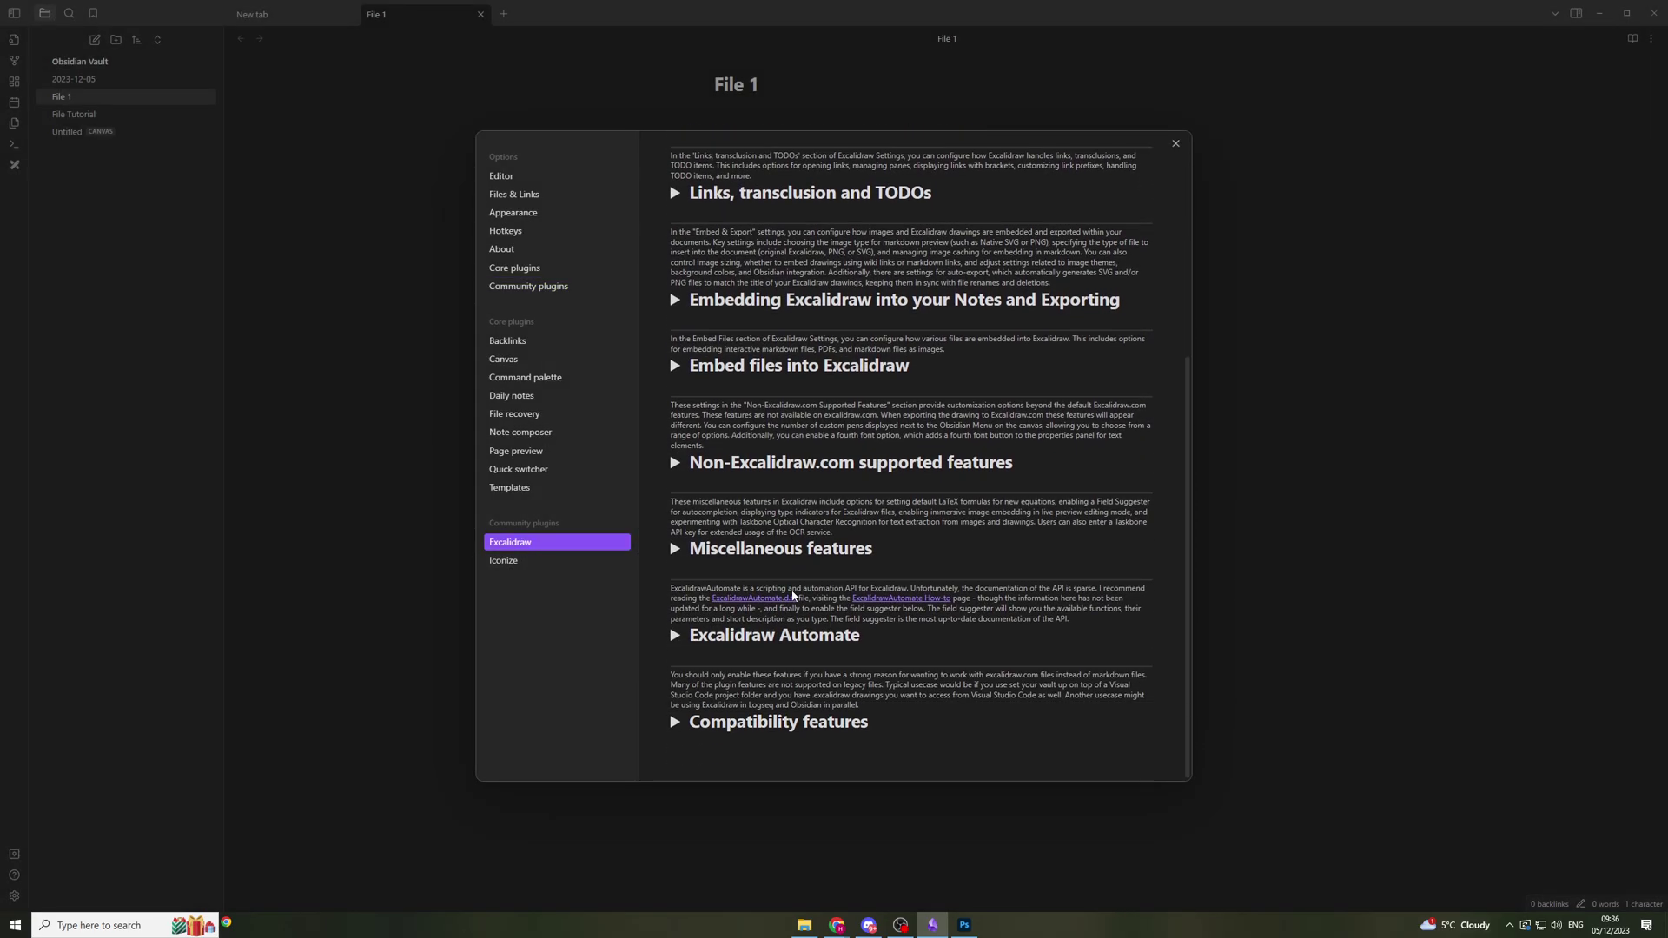
scroll(815, 334, up, 2)
scroll(815, 334, up, 3)
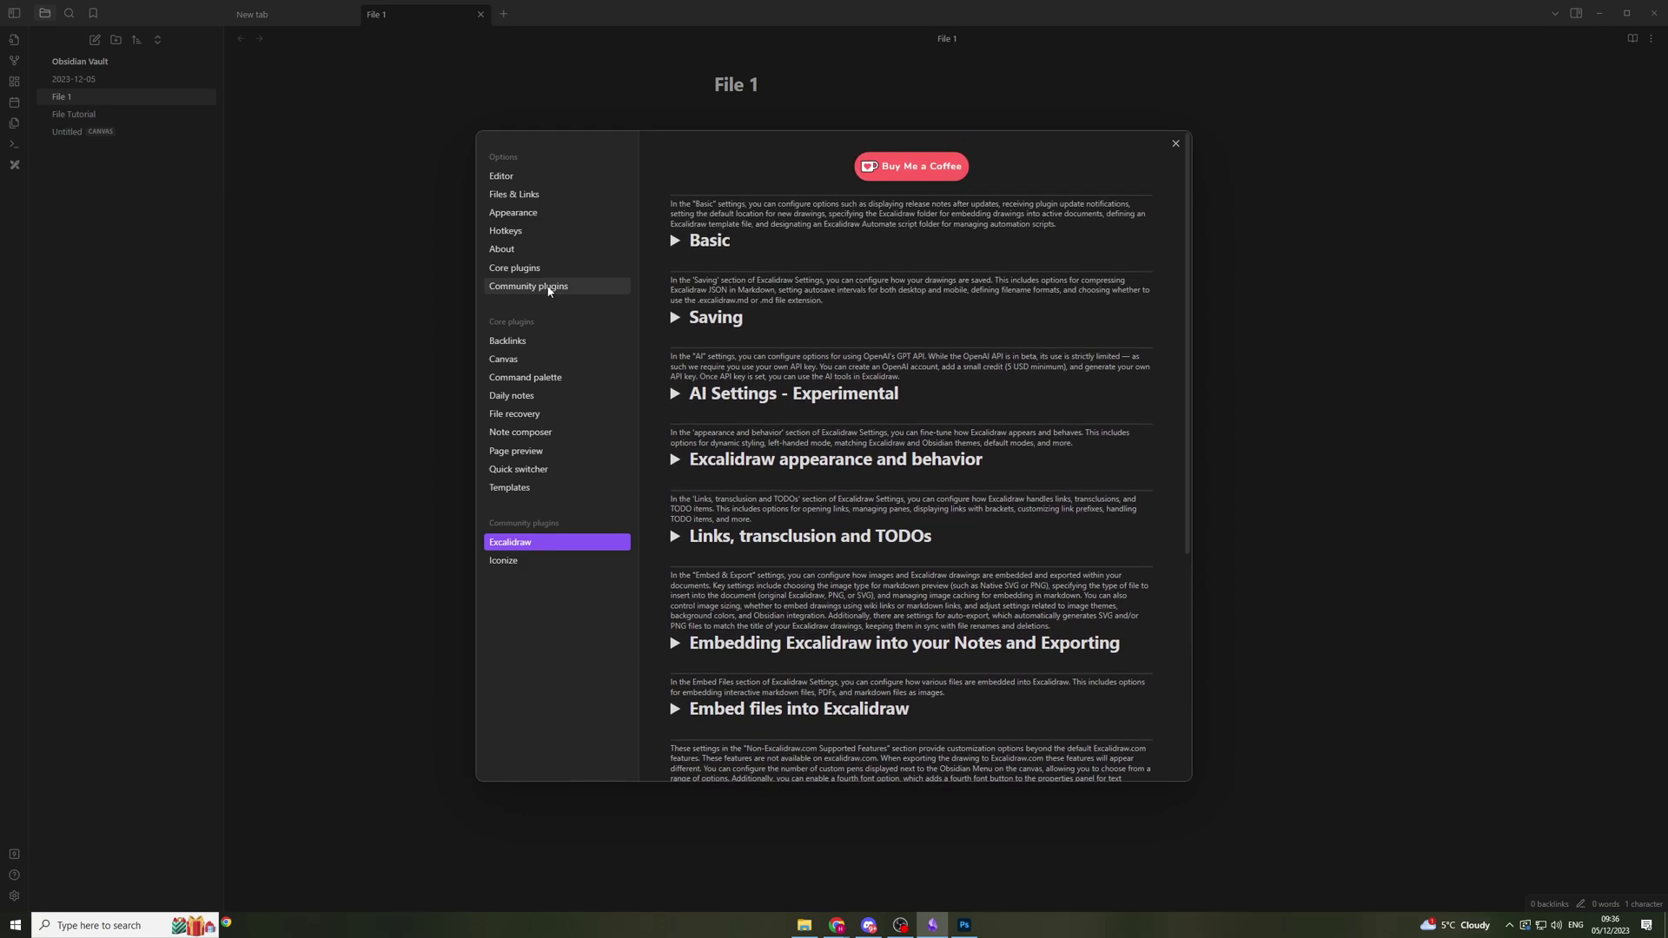
click(580, 285)
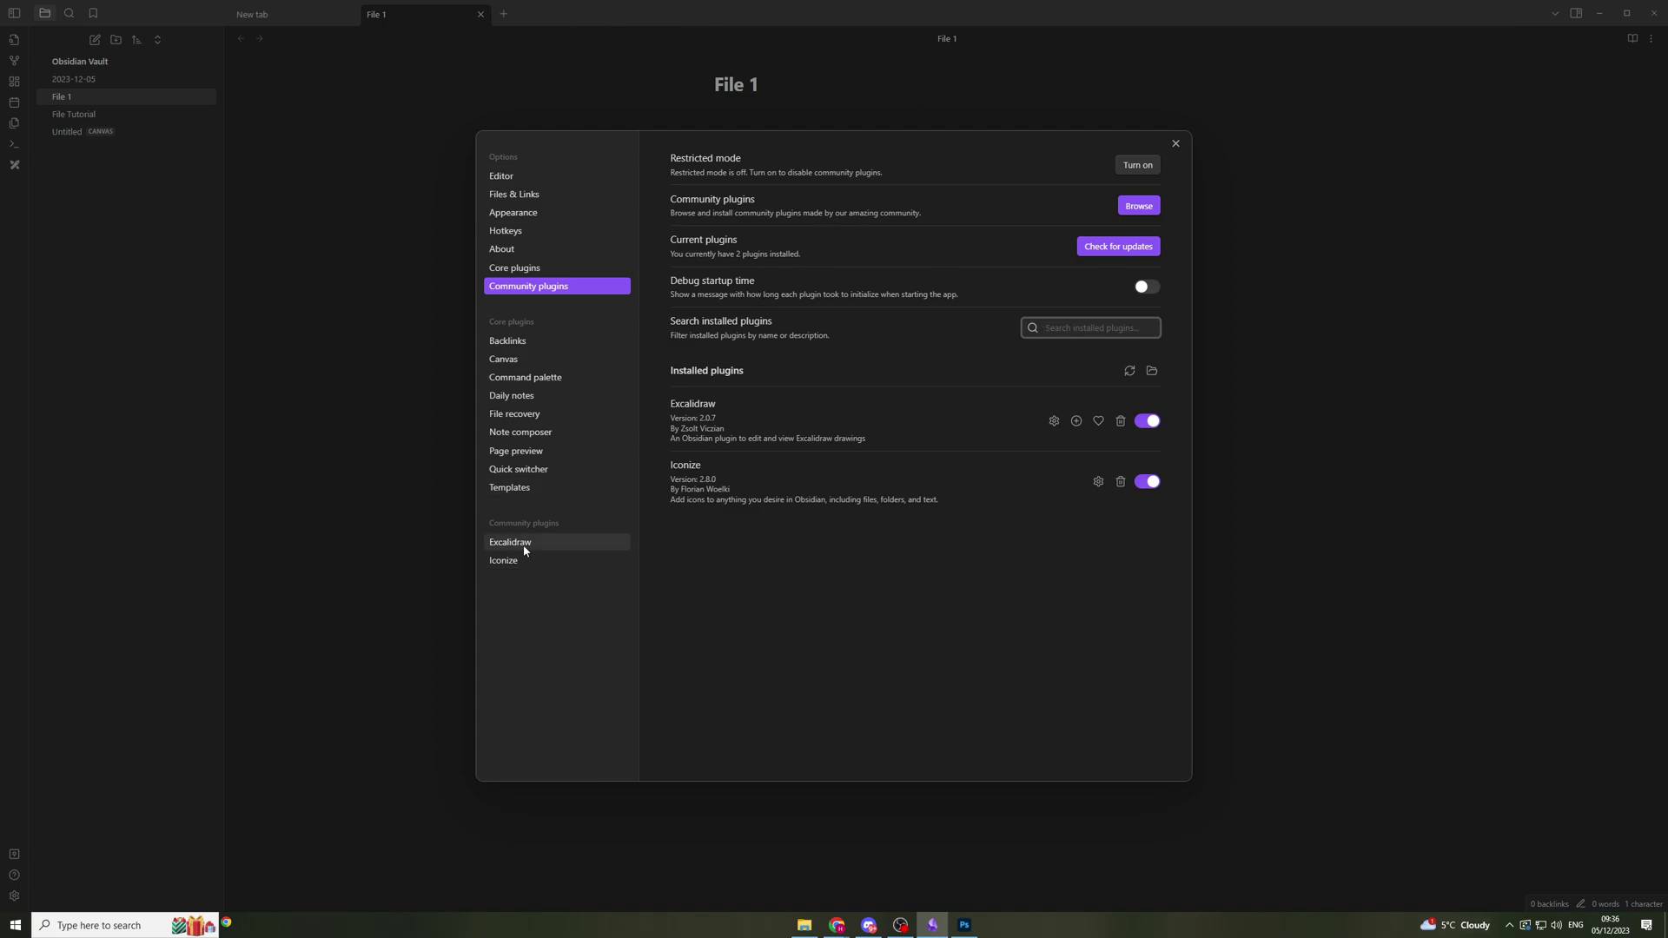
Step: Look at the Dataview and Advanced Tables plugin details without installing, then close Settings back to File 1
click(1137, 207)
click(740, 266)
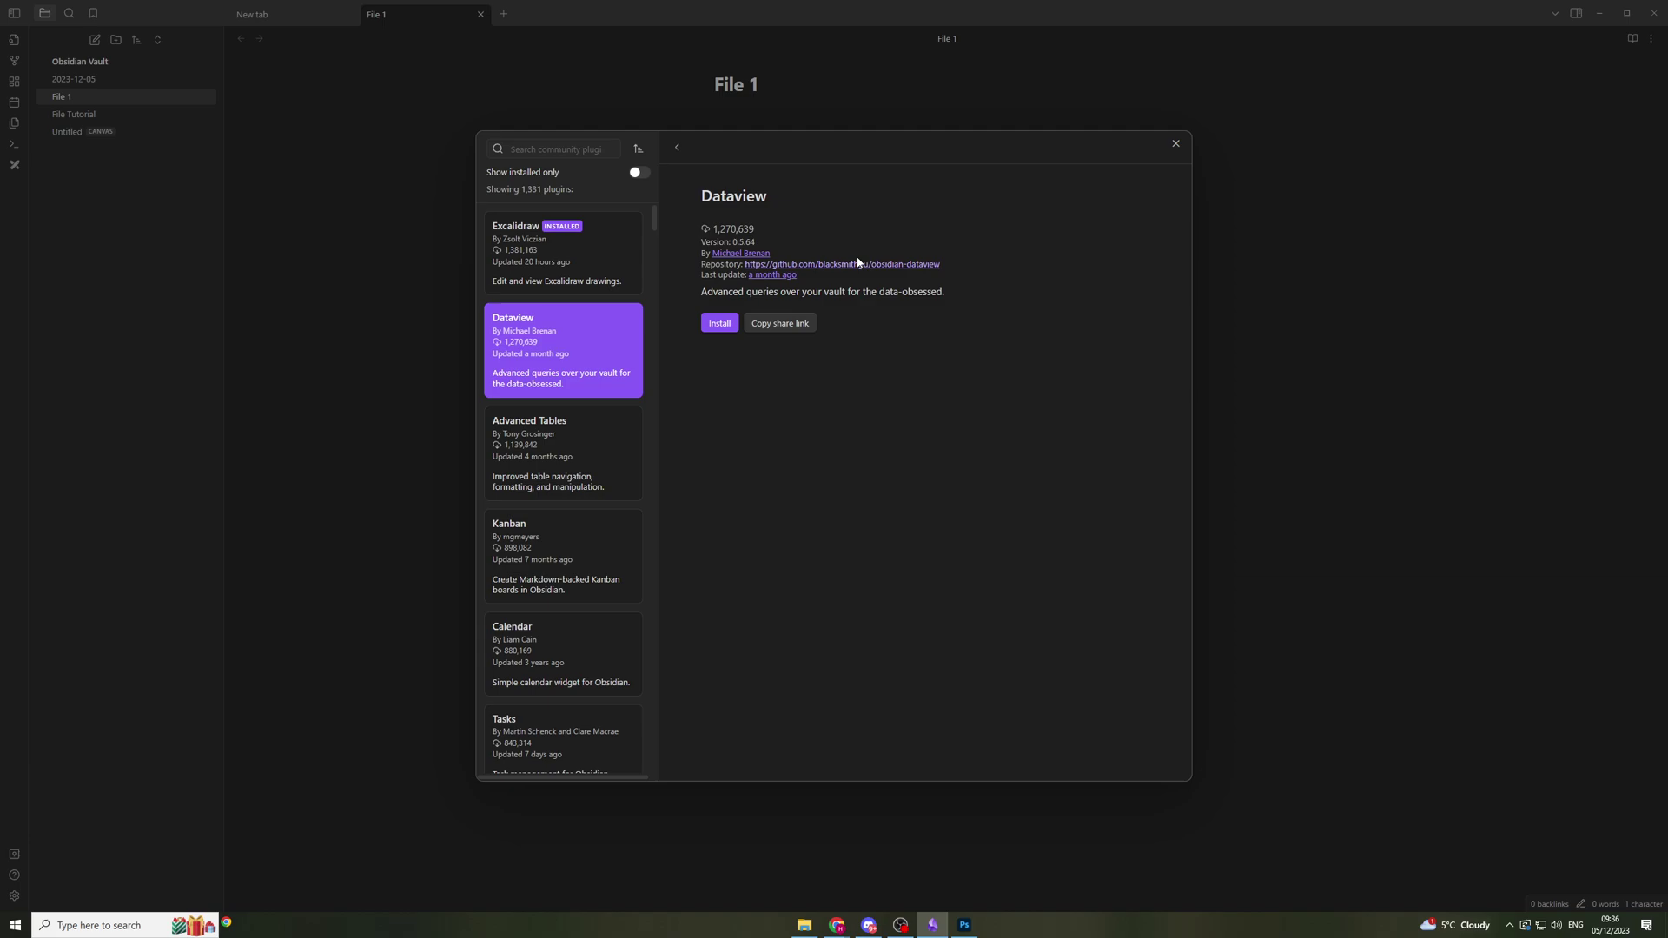
scroll(829, 575, down, 3)
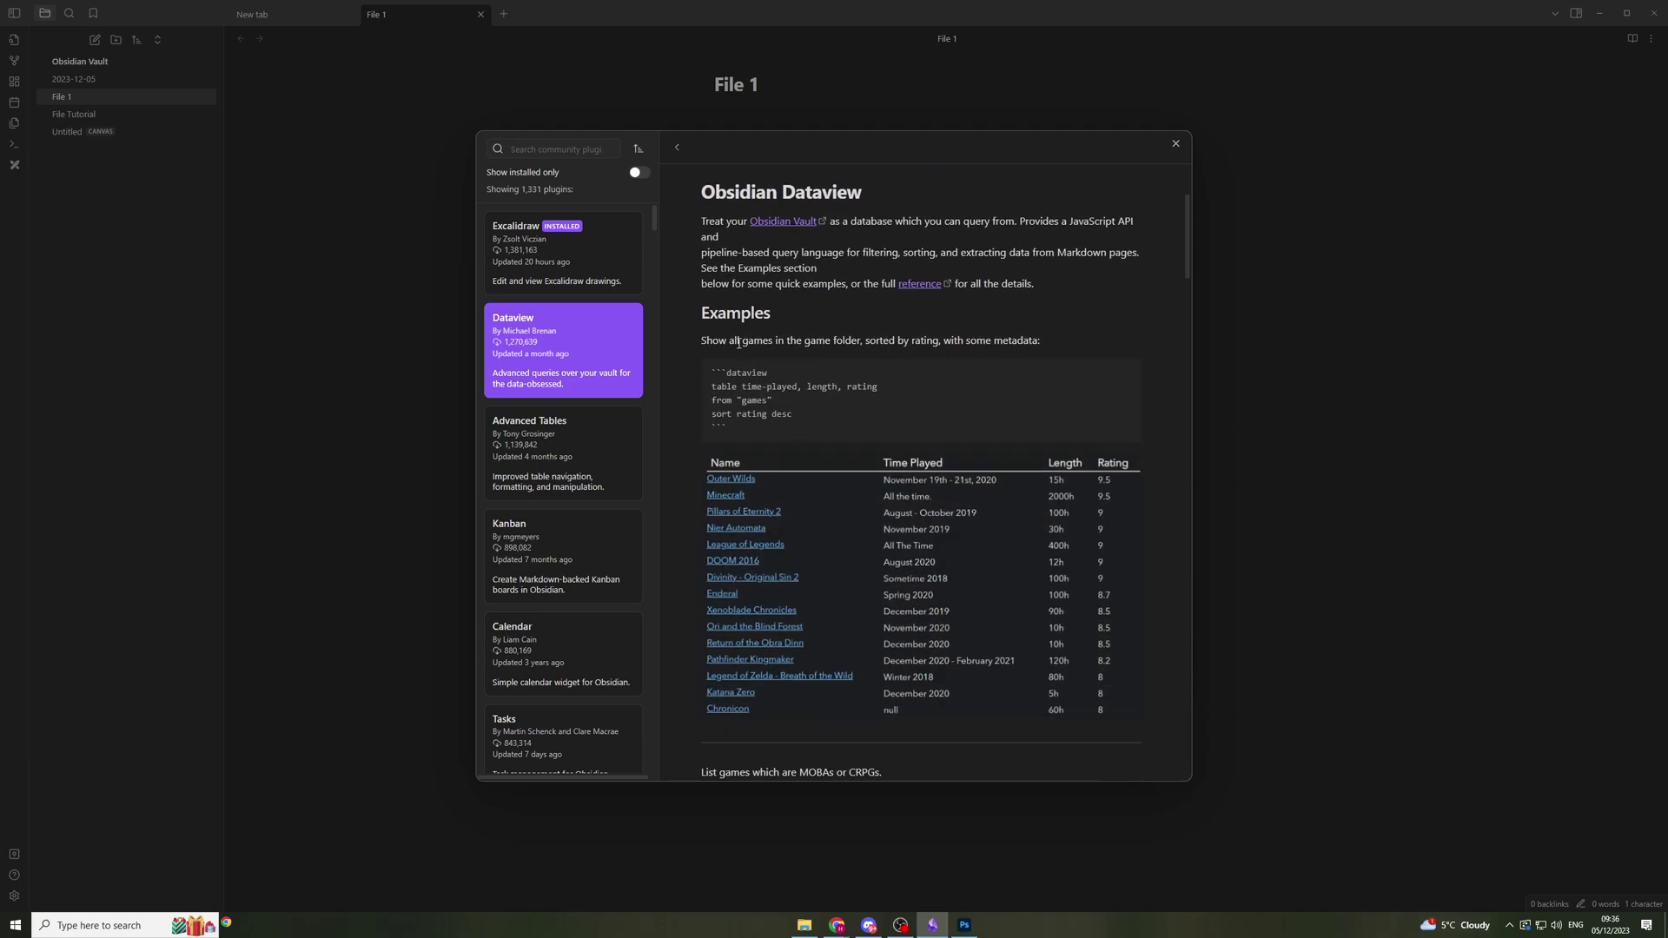
click(564, 444)
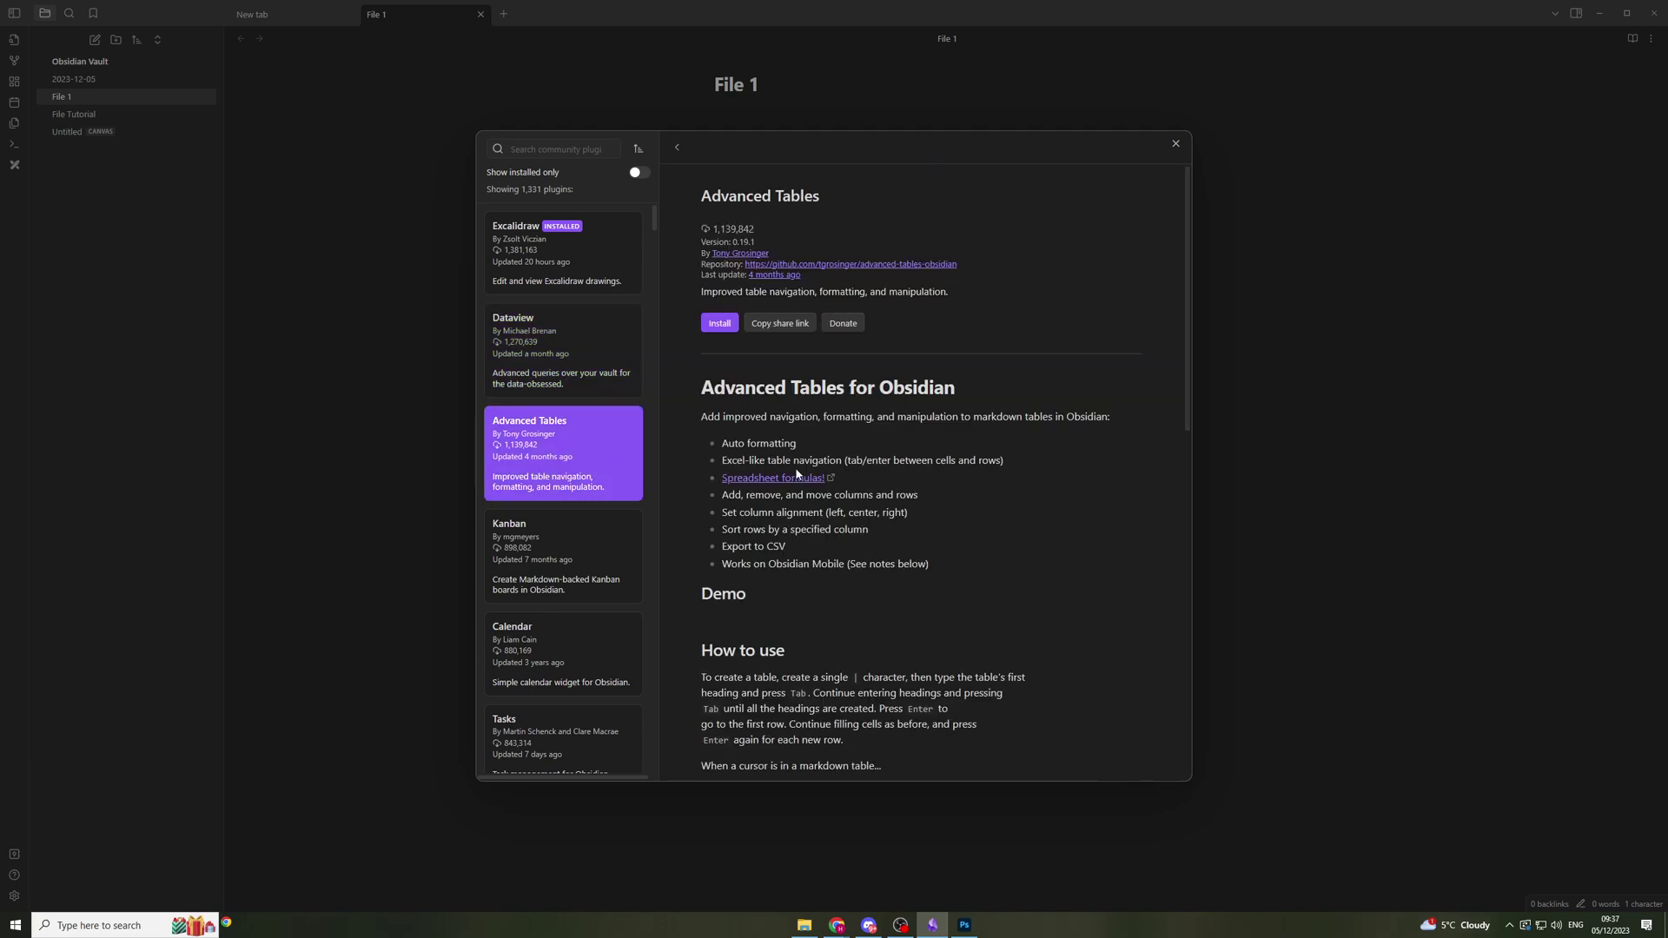
scroll(675, 548, down, 3)
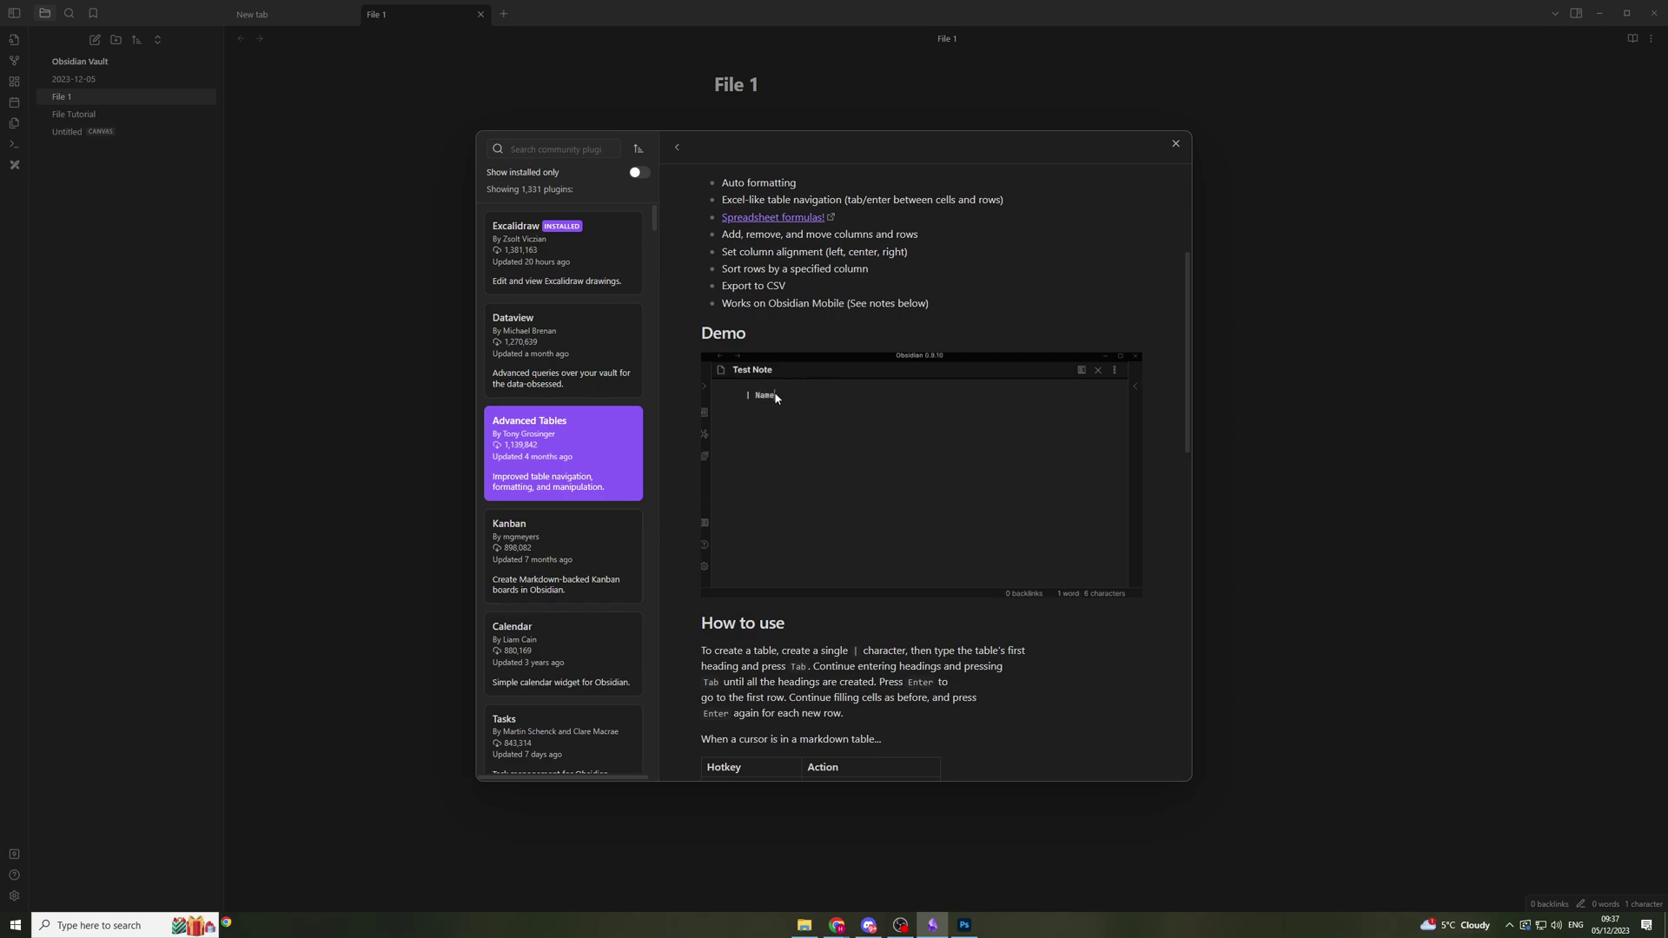
scroll(778, 440, down, 5)
scroll(966, 325, up, 5)
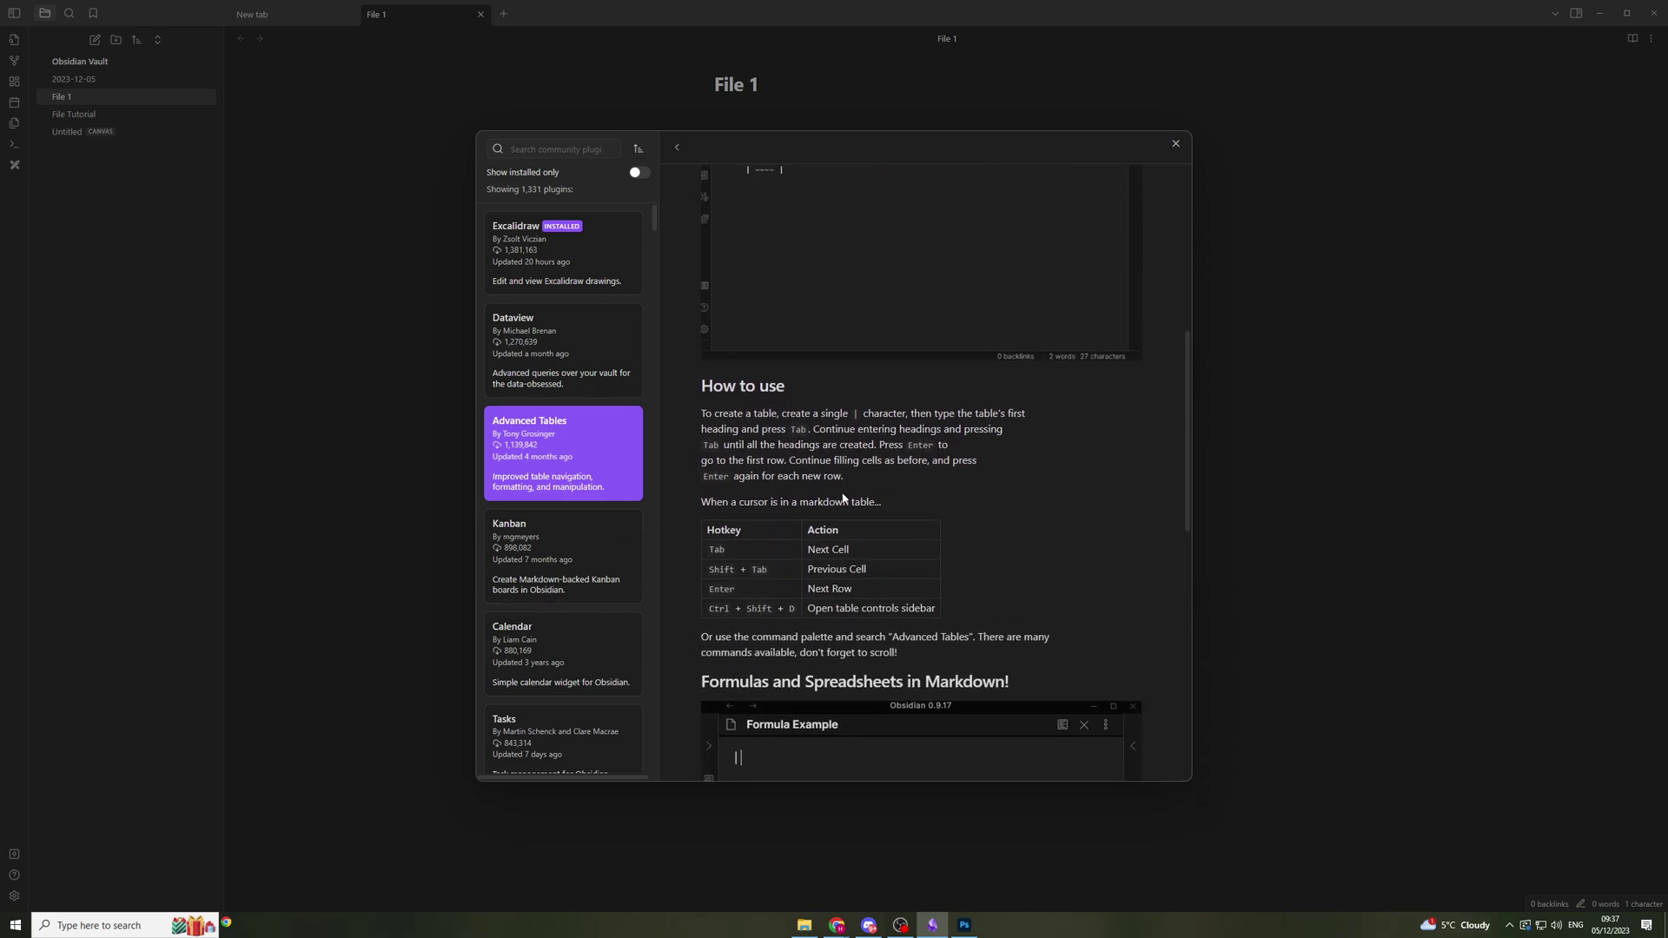
click(1175, 144)
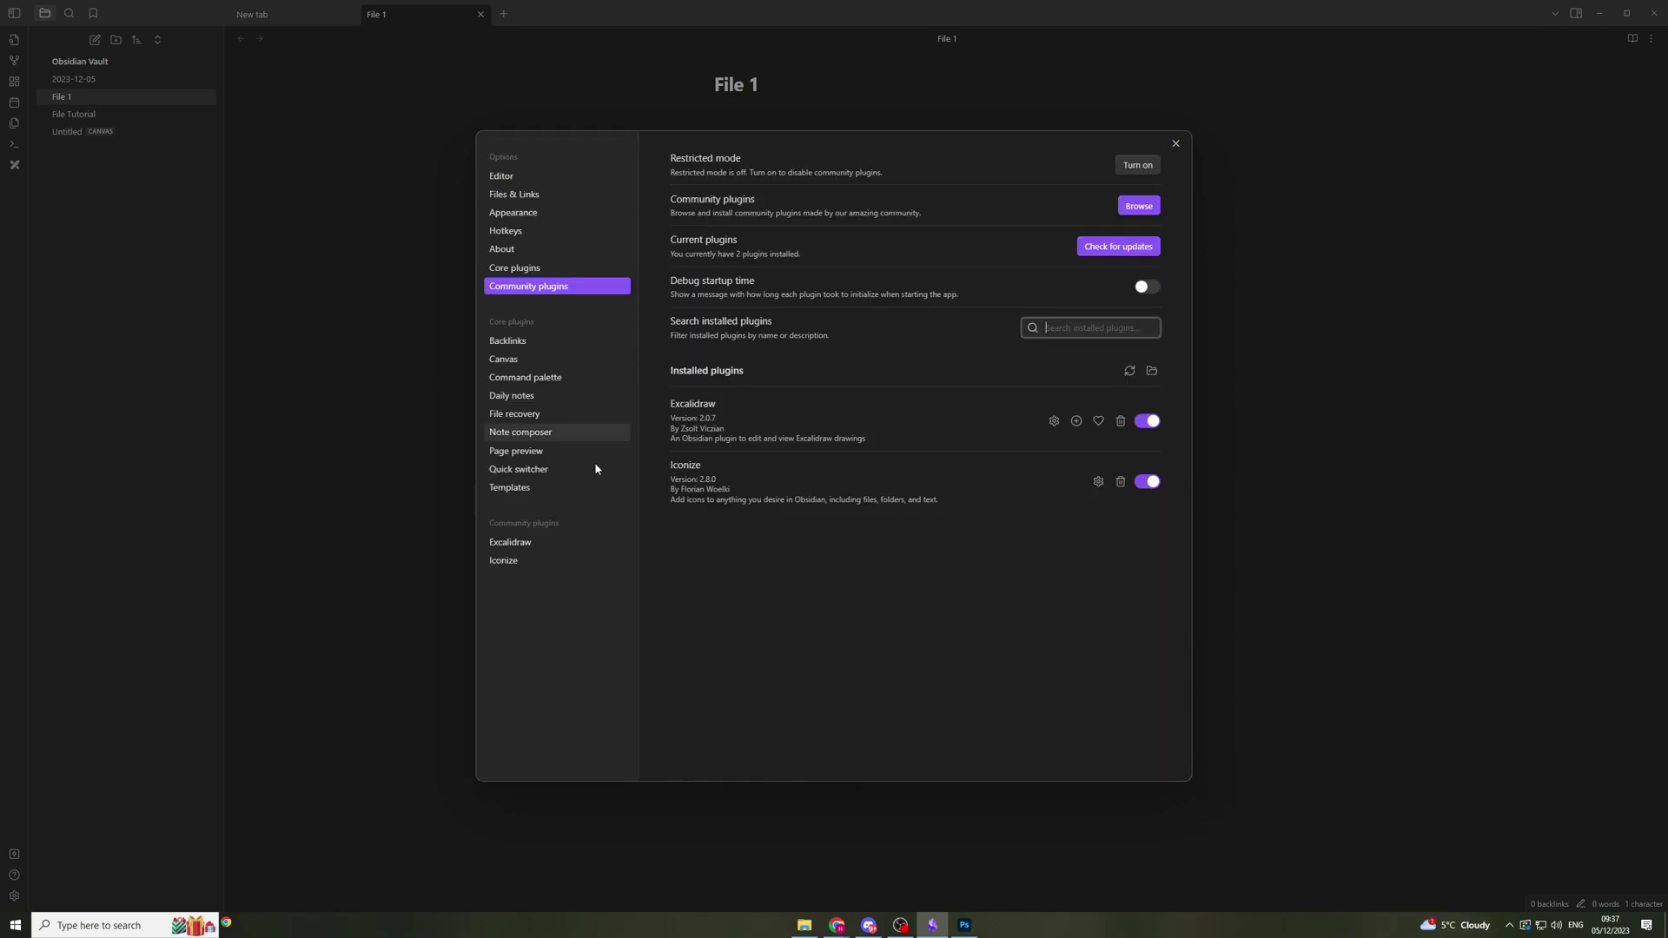
click(532, 548)
click(1176, 143)
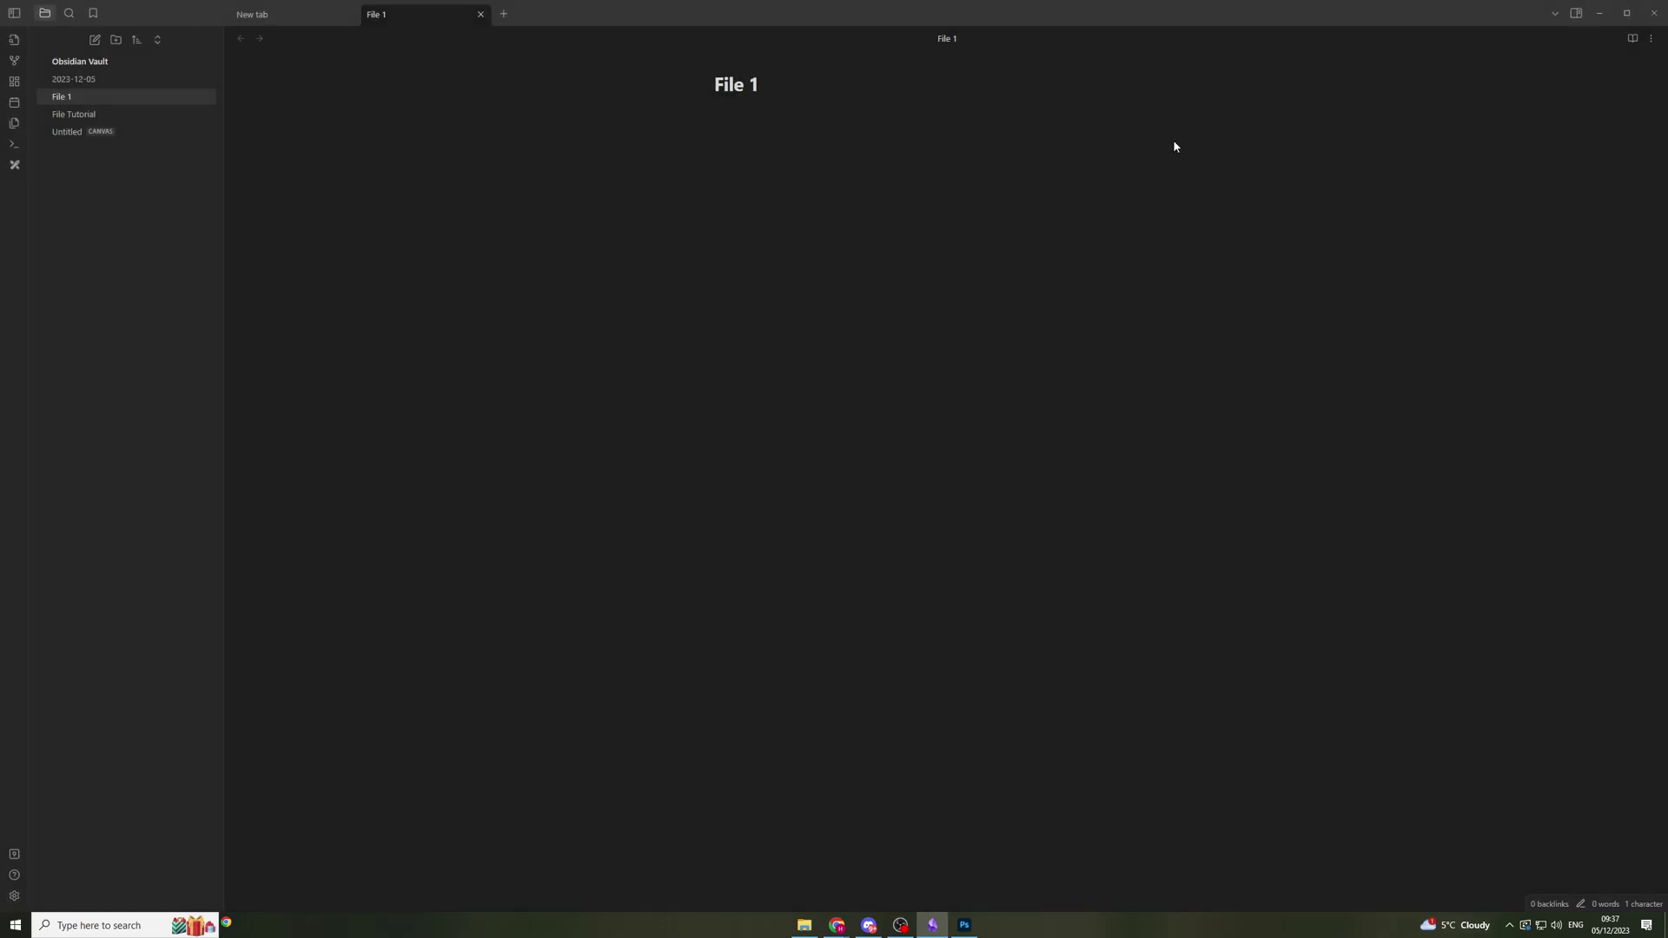
Step: In a new Excalidraw drawing, freehand-write 'hello' and underline it; cancel the Insert Image prompt
click(14, 165)
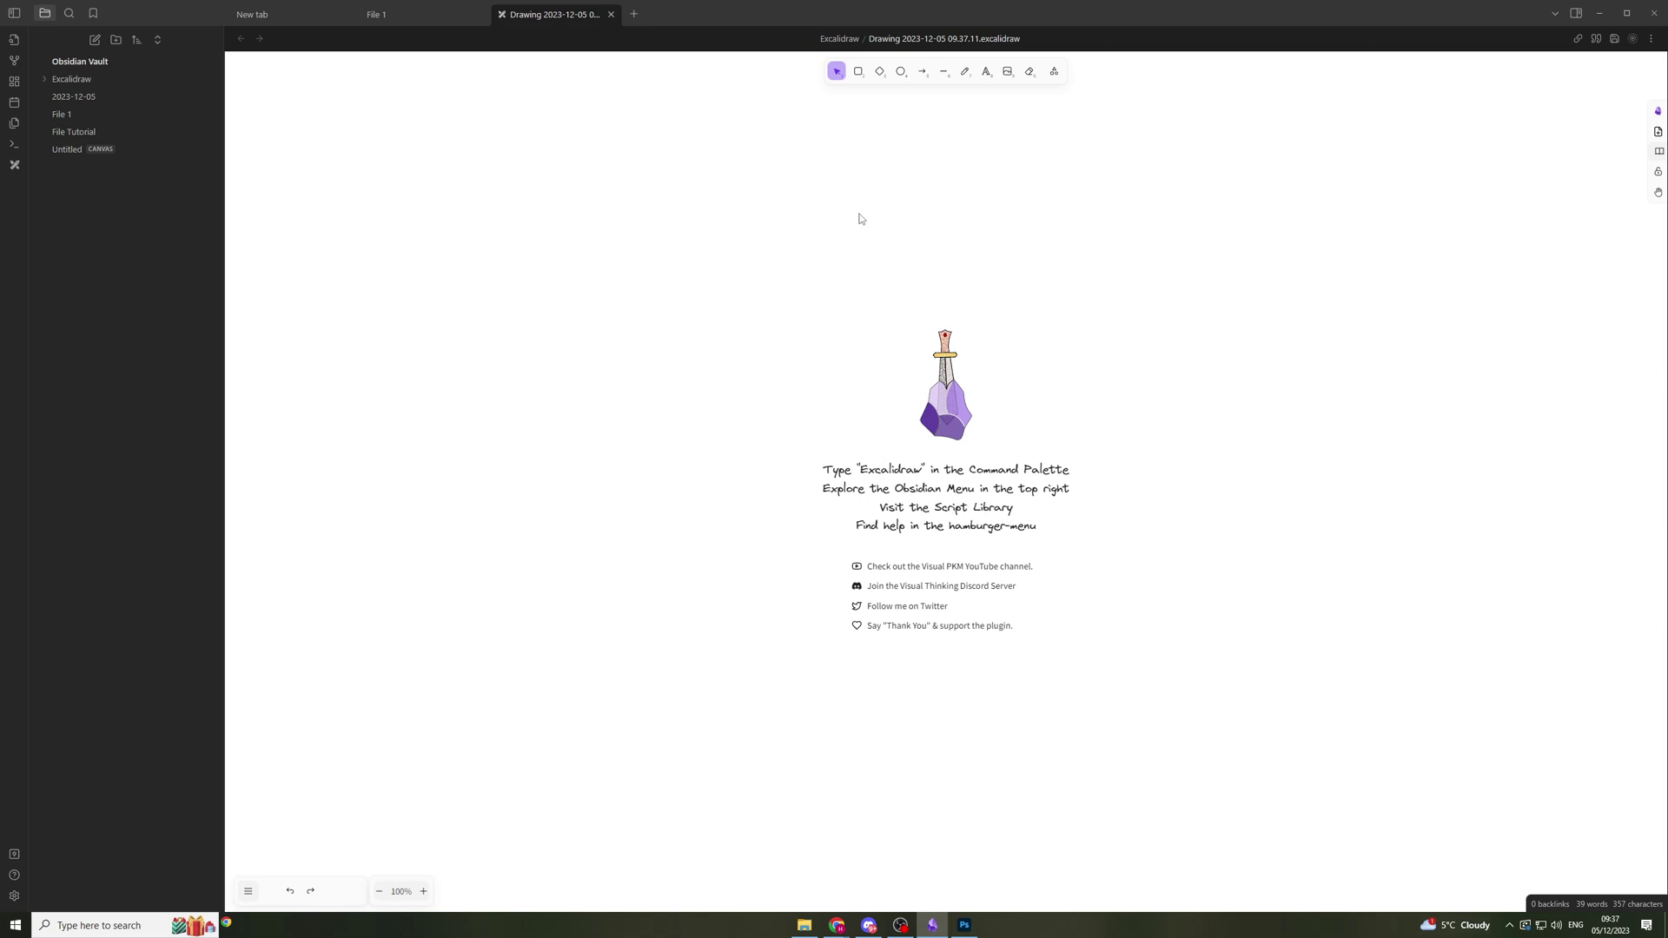
drag(825, 194, 765, 268)
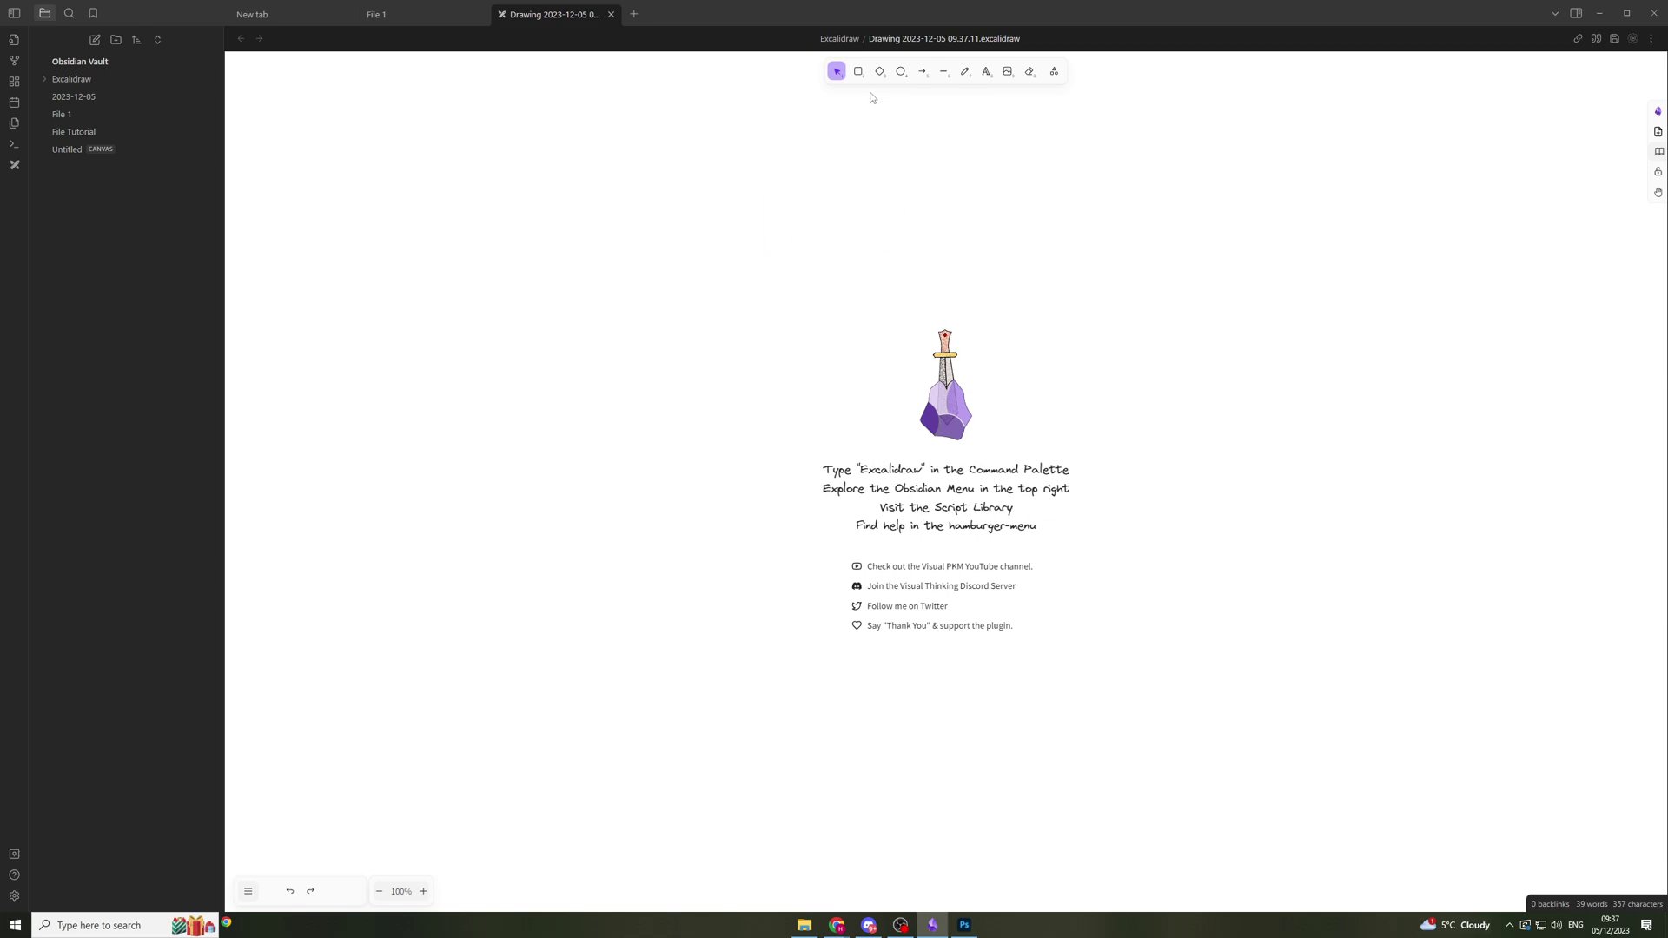
click(964, 71)
mouse_move(649, 250)
mouse_down()
mouse_move(667, 309)
mouse_move(718, 249)
mouse_move(763, 321)
mouse_move(764, 293)
mouse_up()
drag(635, 340, 770, 333)
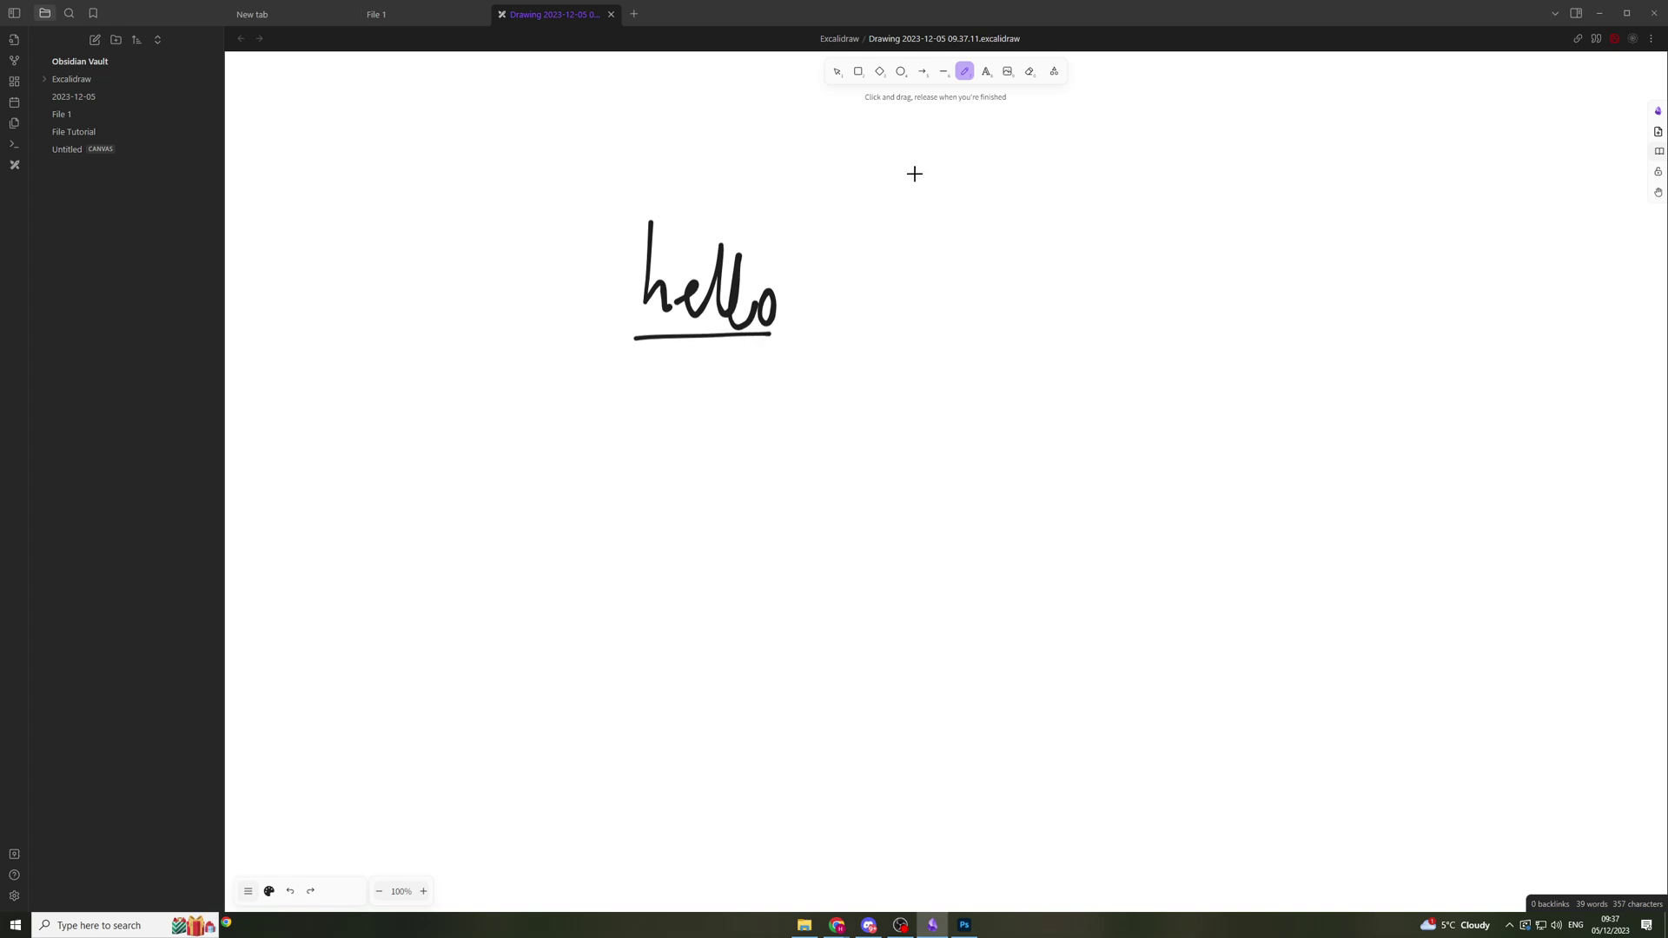
click(1007, 71)
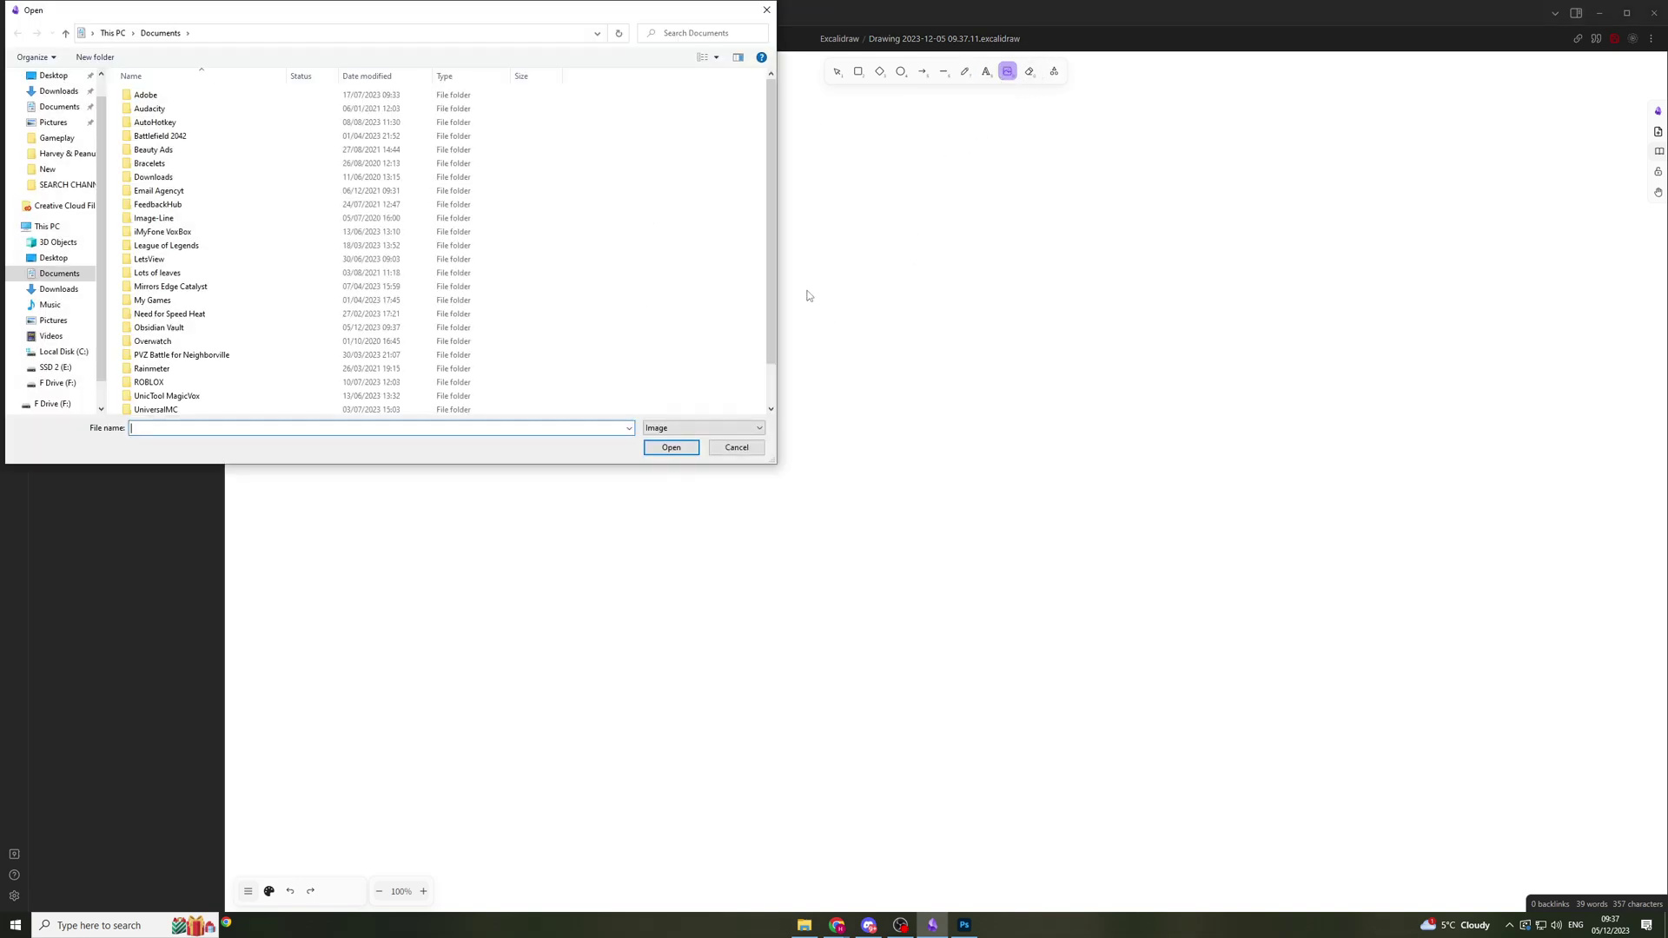
click(735, 440)
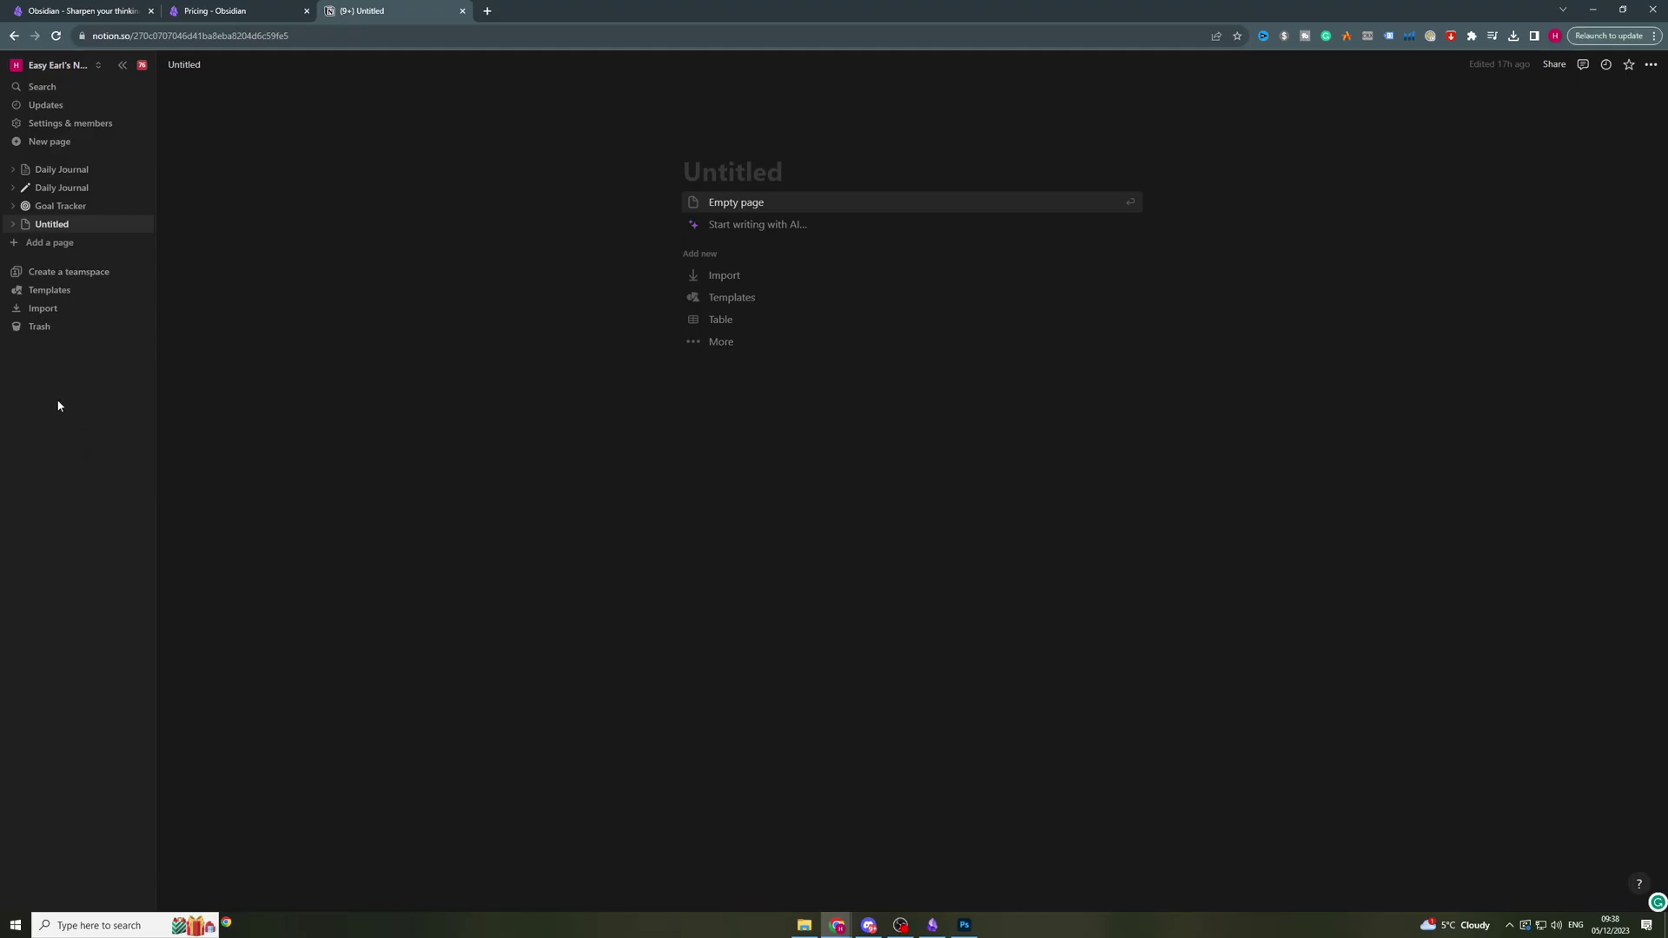
Step: Create a Notion page titled 'Page 1' and turn it into a table database
click(44, 244)
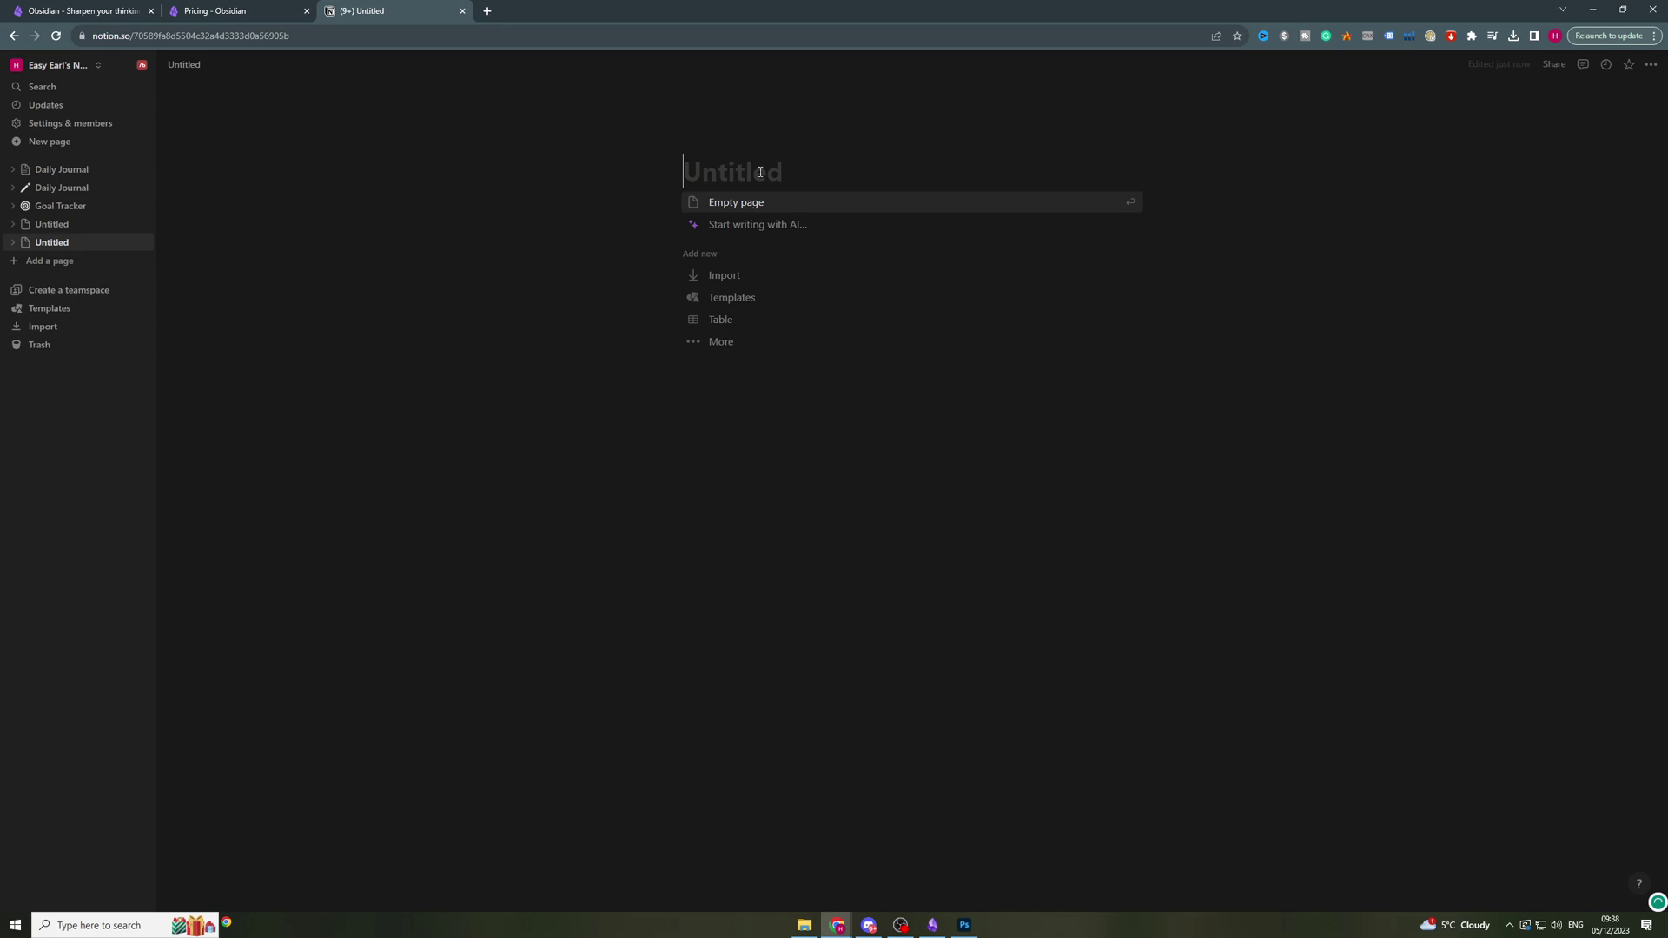
text(Page 1)
click(817, 319)
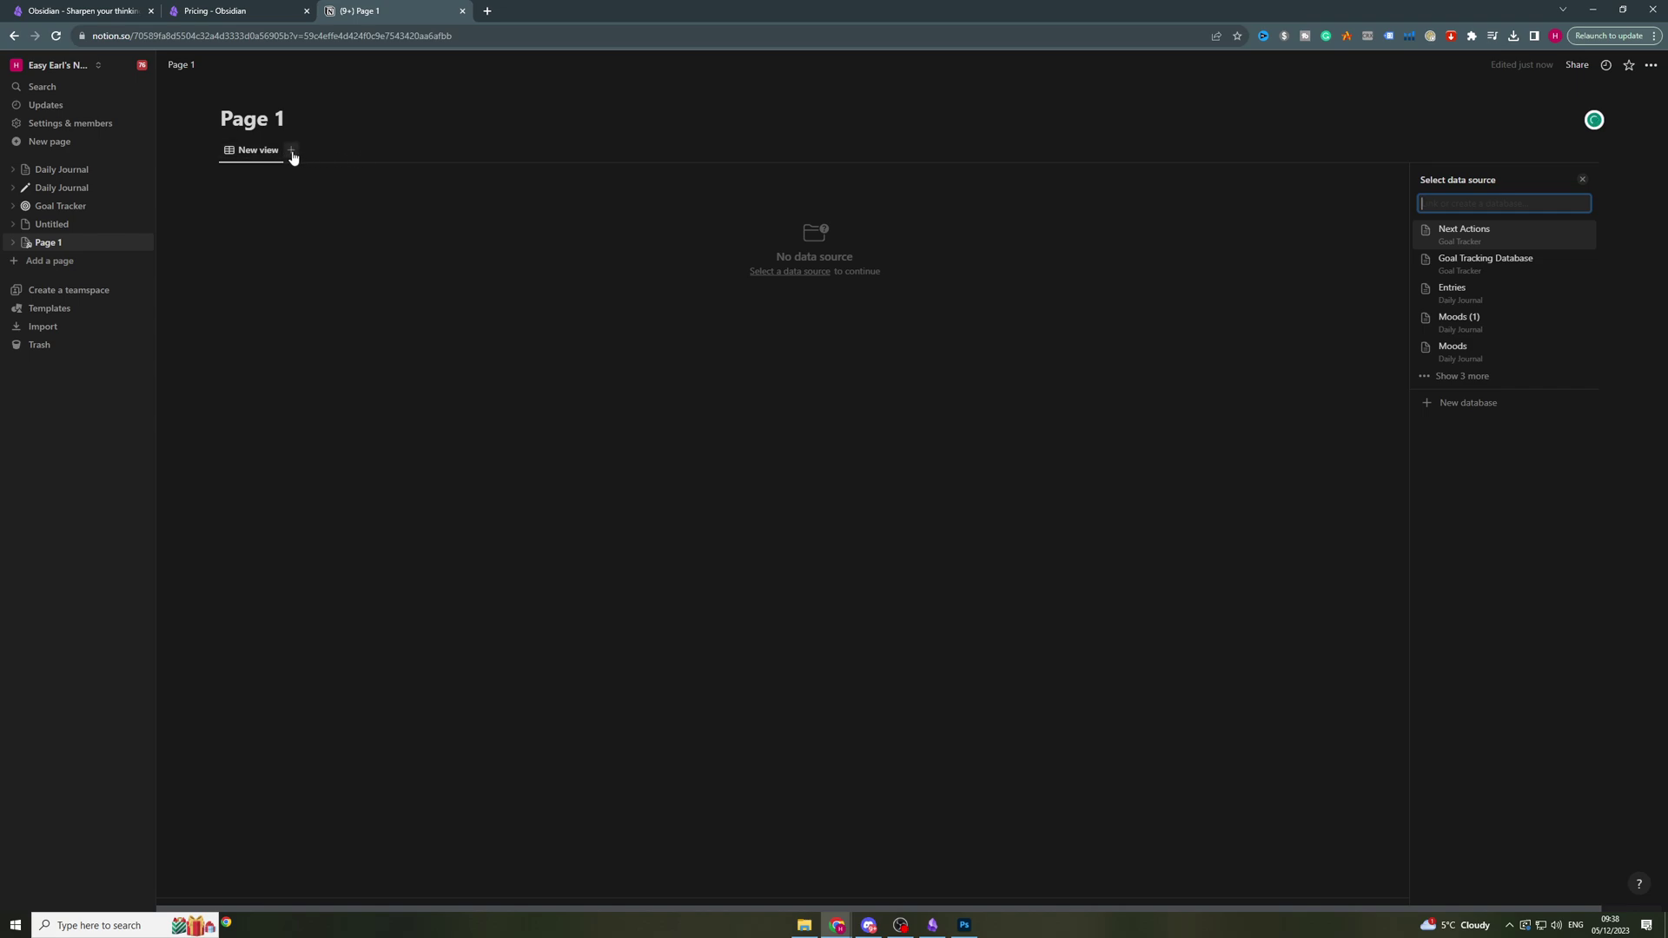
Step: Add a new page titled 'page 2', start an empty line and bring up the / block menu
click(77, 263)
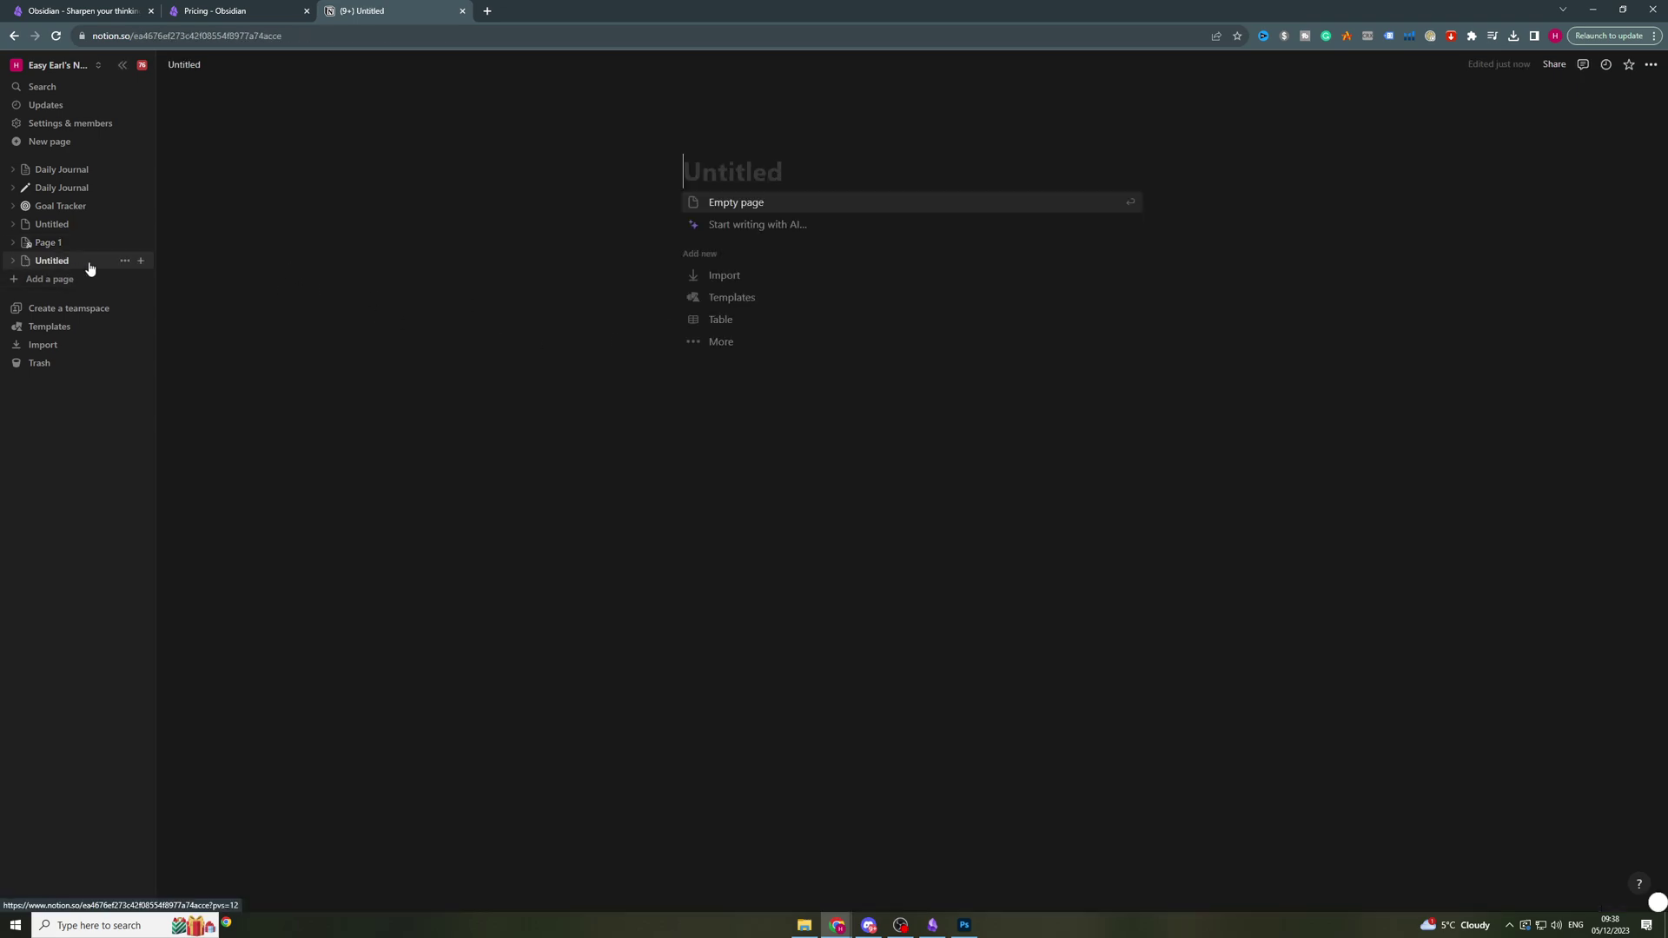
text(page 2)
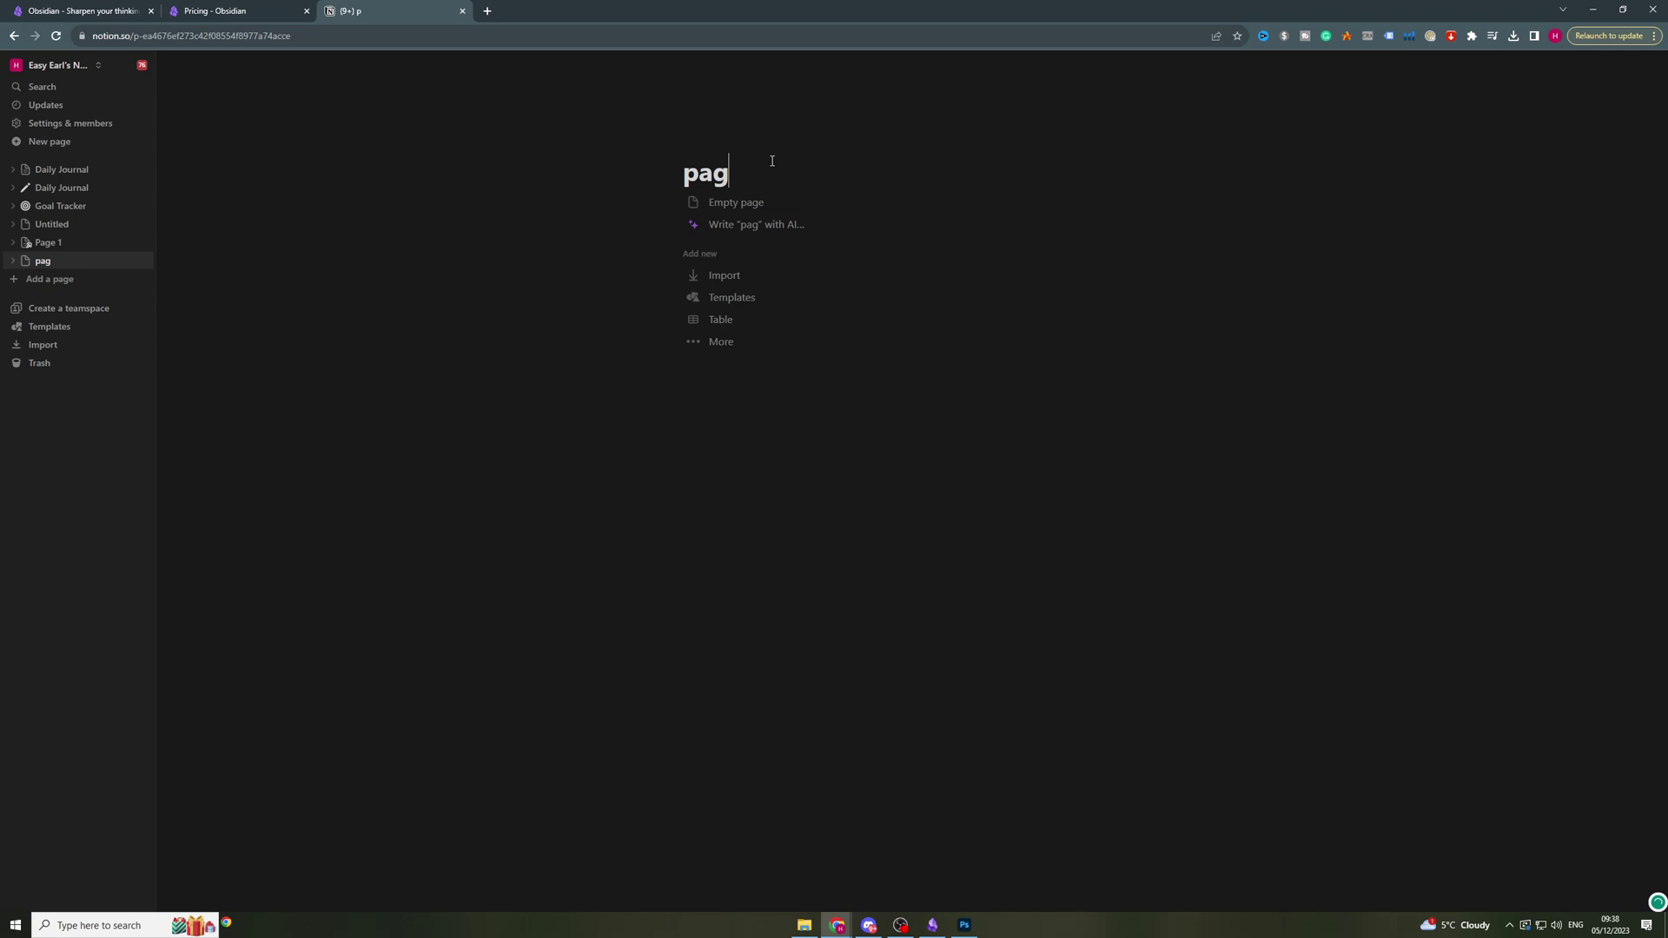
key(Return)
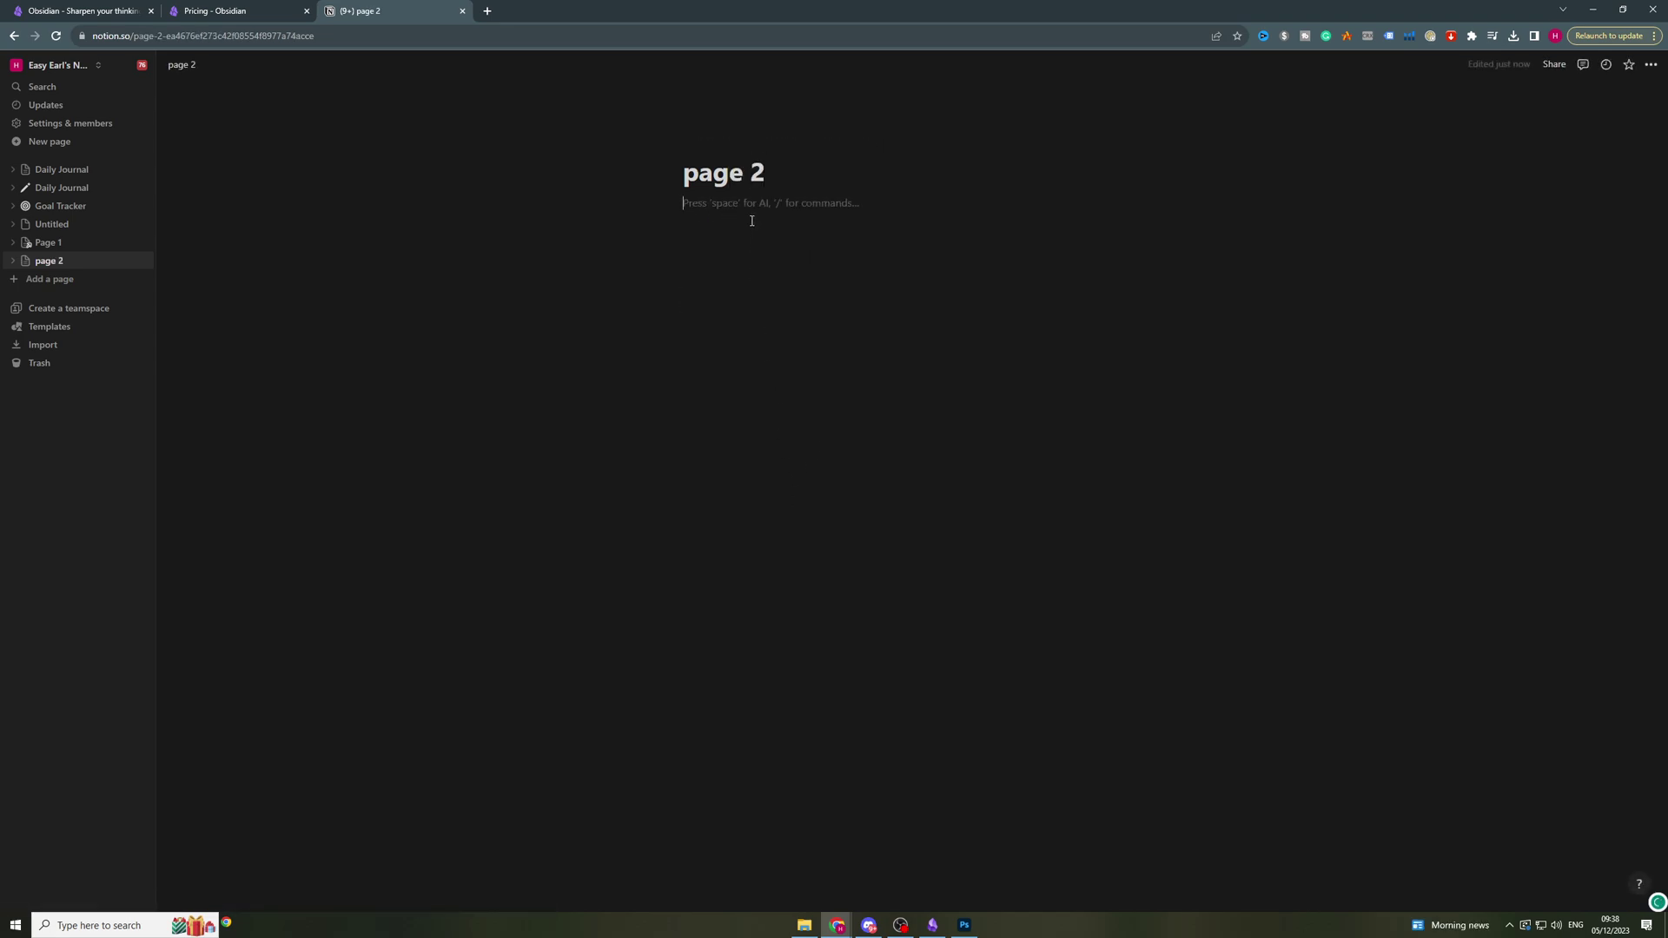
key(Return)
text(/)
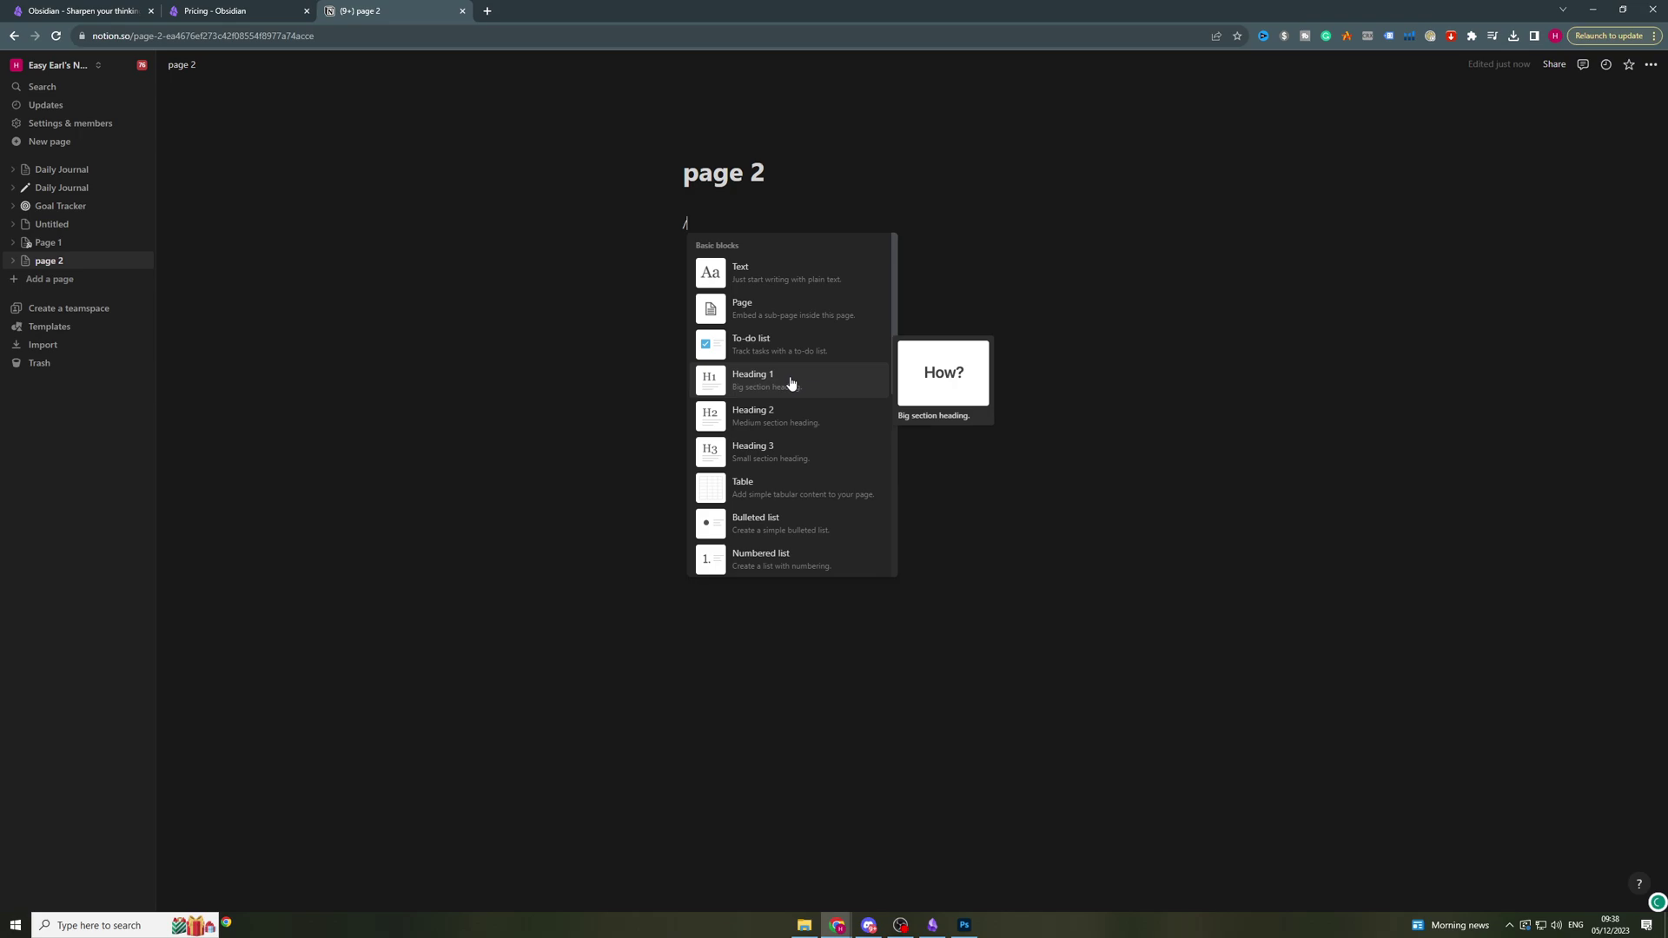
Step: Scroll through the slash menu's block types, dismiss it with Escape, and open the Goal Tracker page
scroll(791, 387, down, 3)
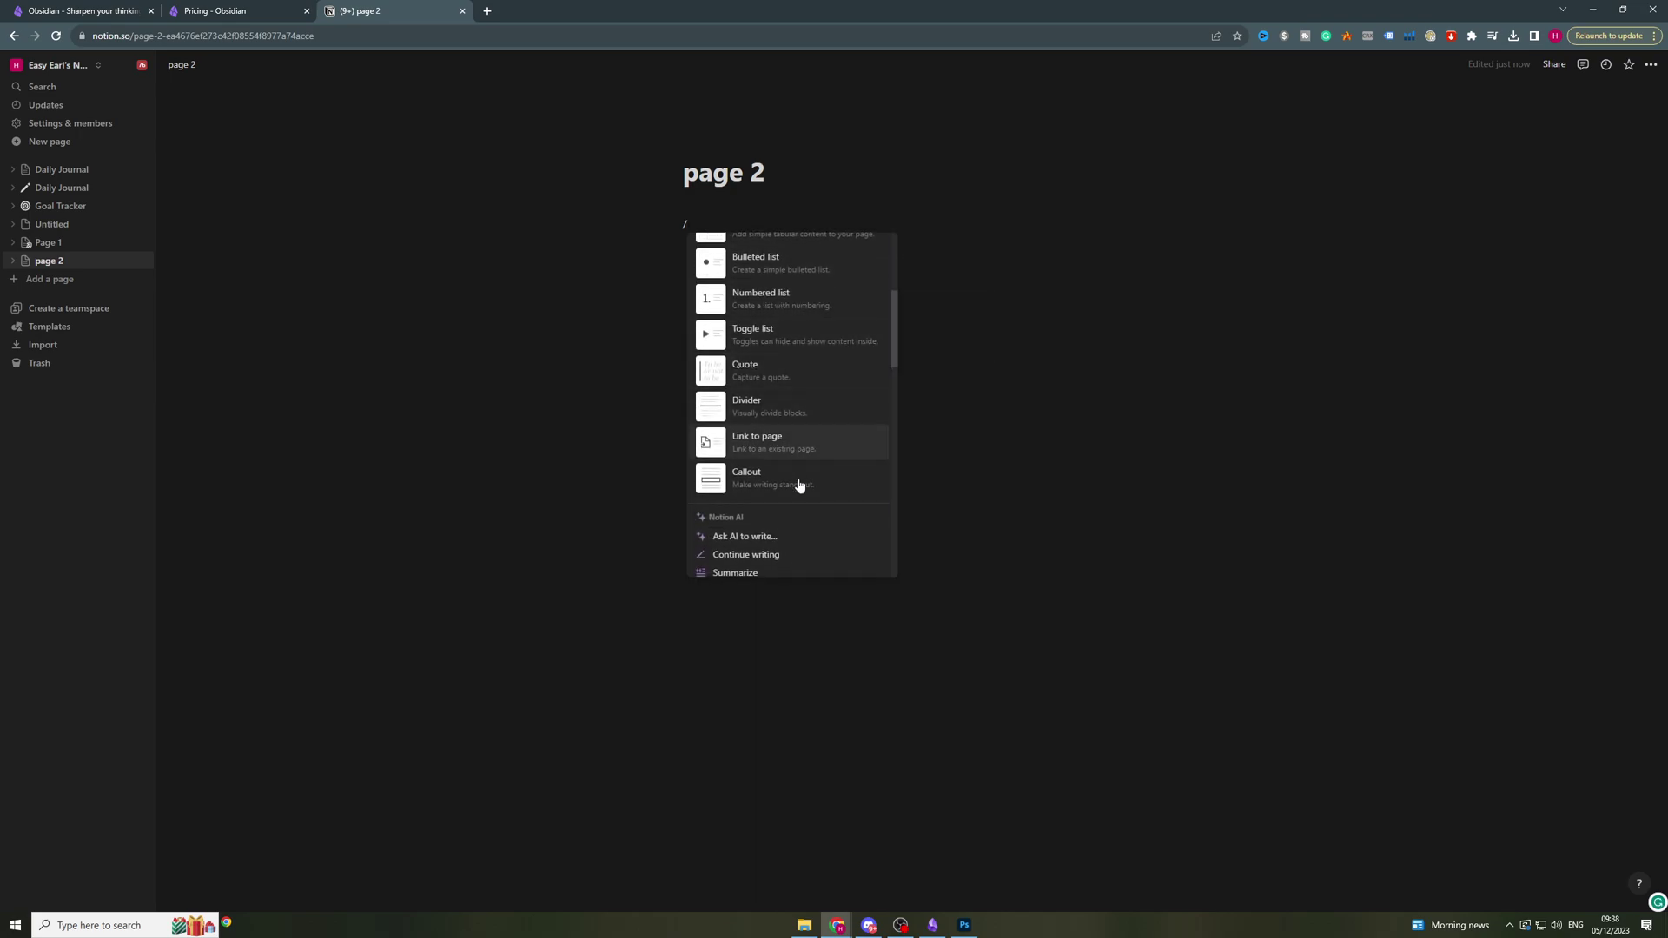
scroll(800, 485, down, 3)
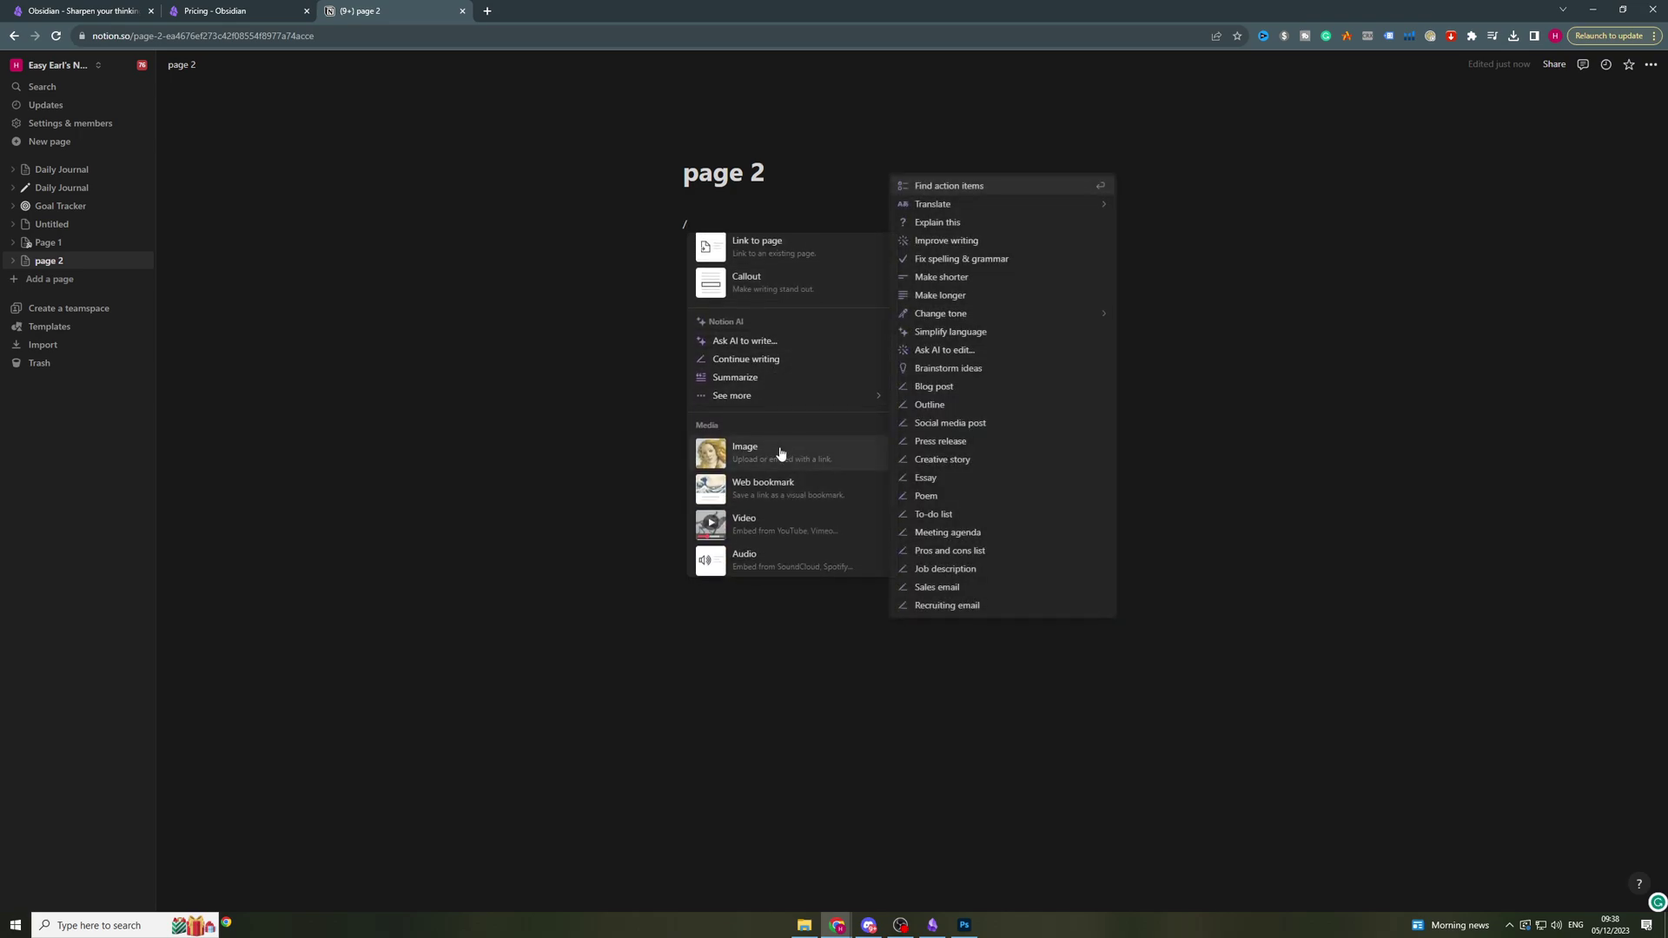
scroll(780, 453, down, 8)
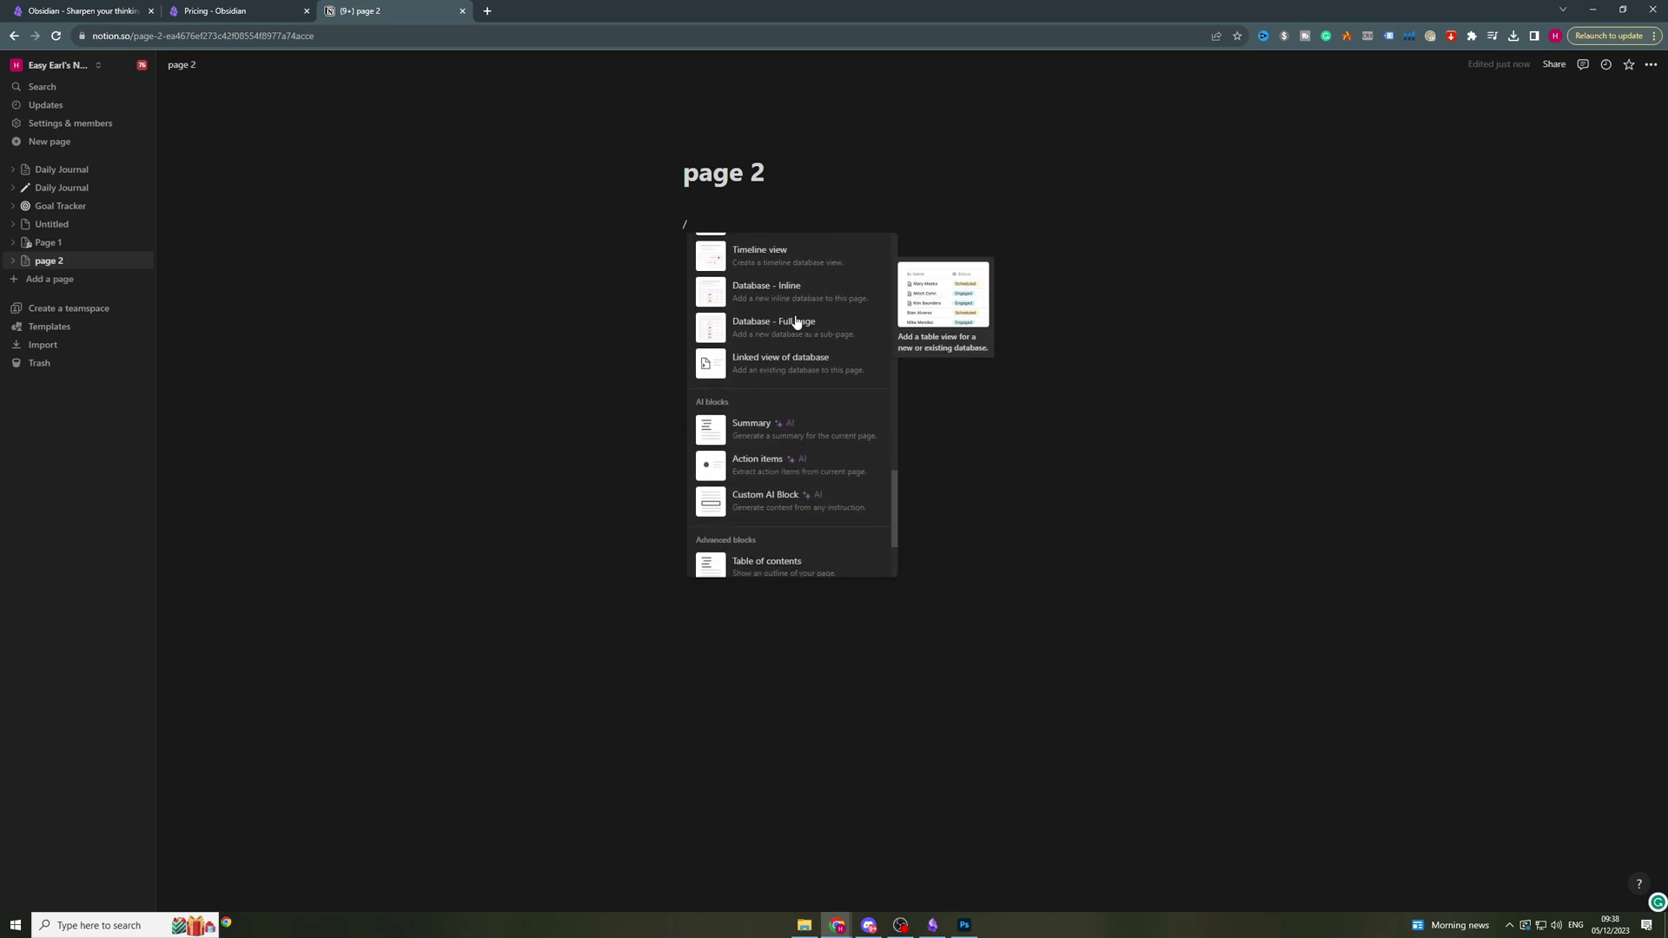
scroll(789, 434, down, 4)
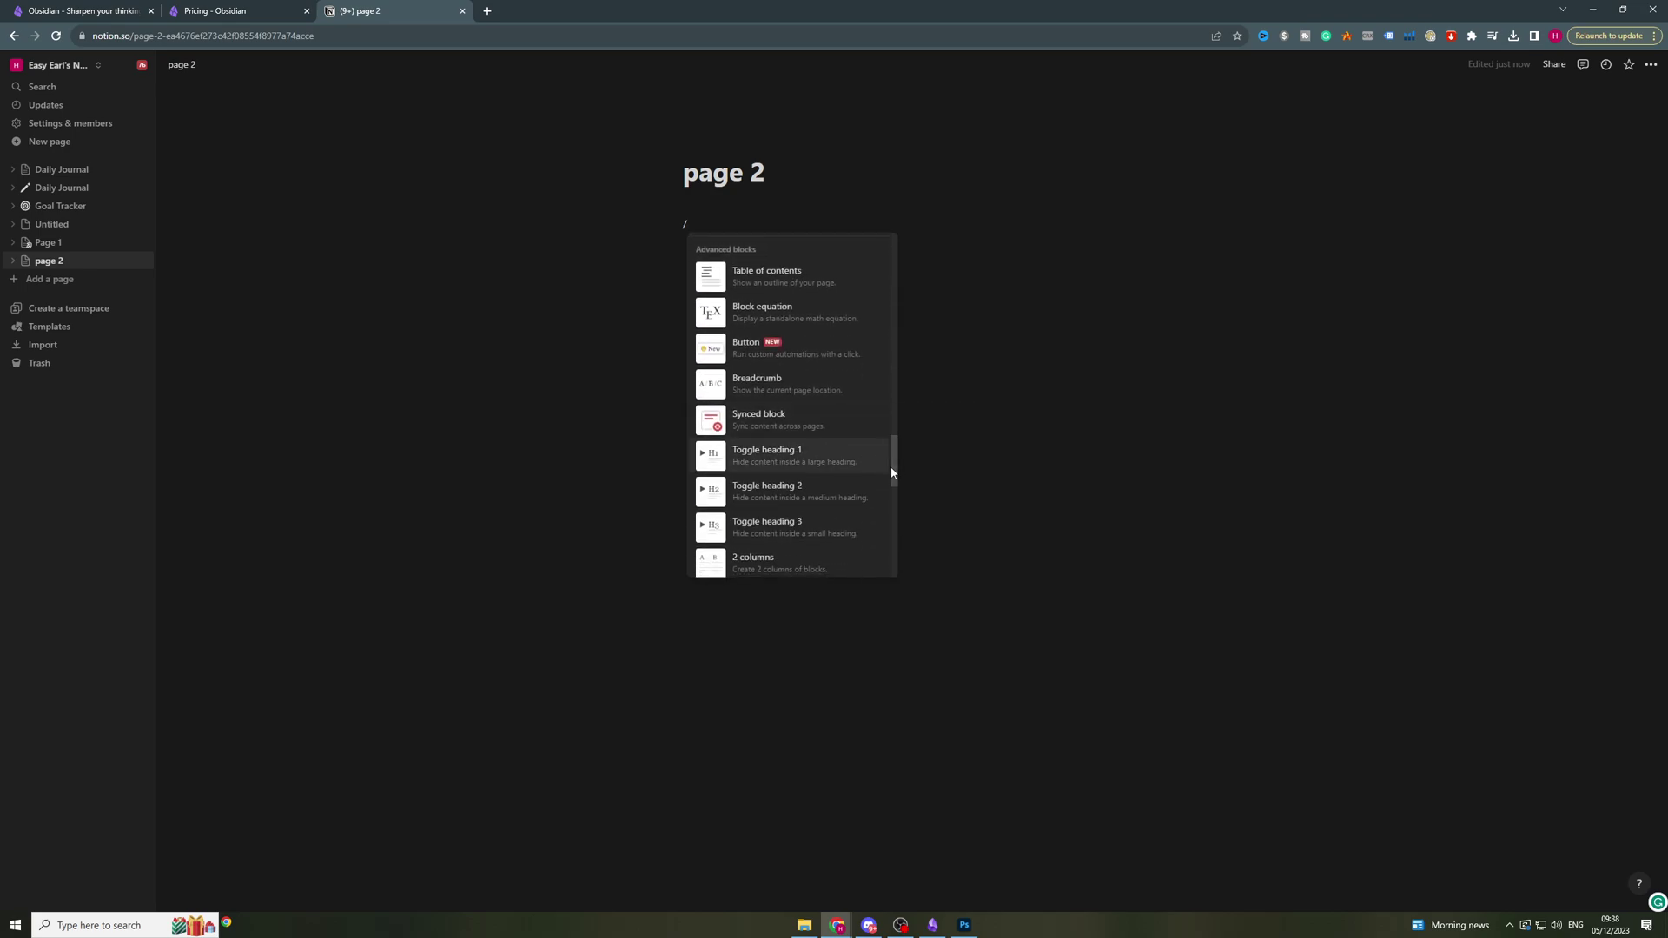
drag(892, 471, 873, 558)
scroll(871, 563, down, 3)
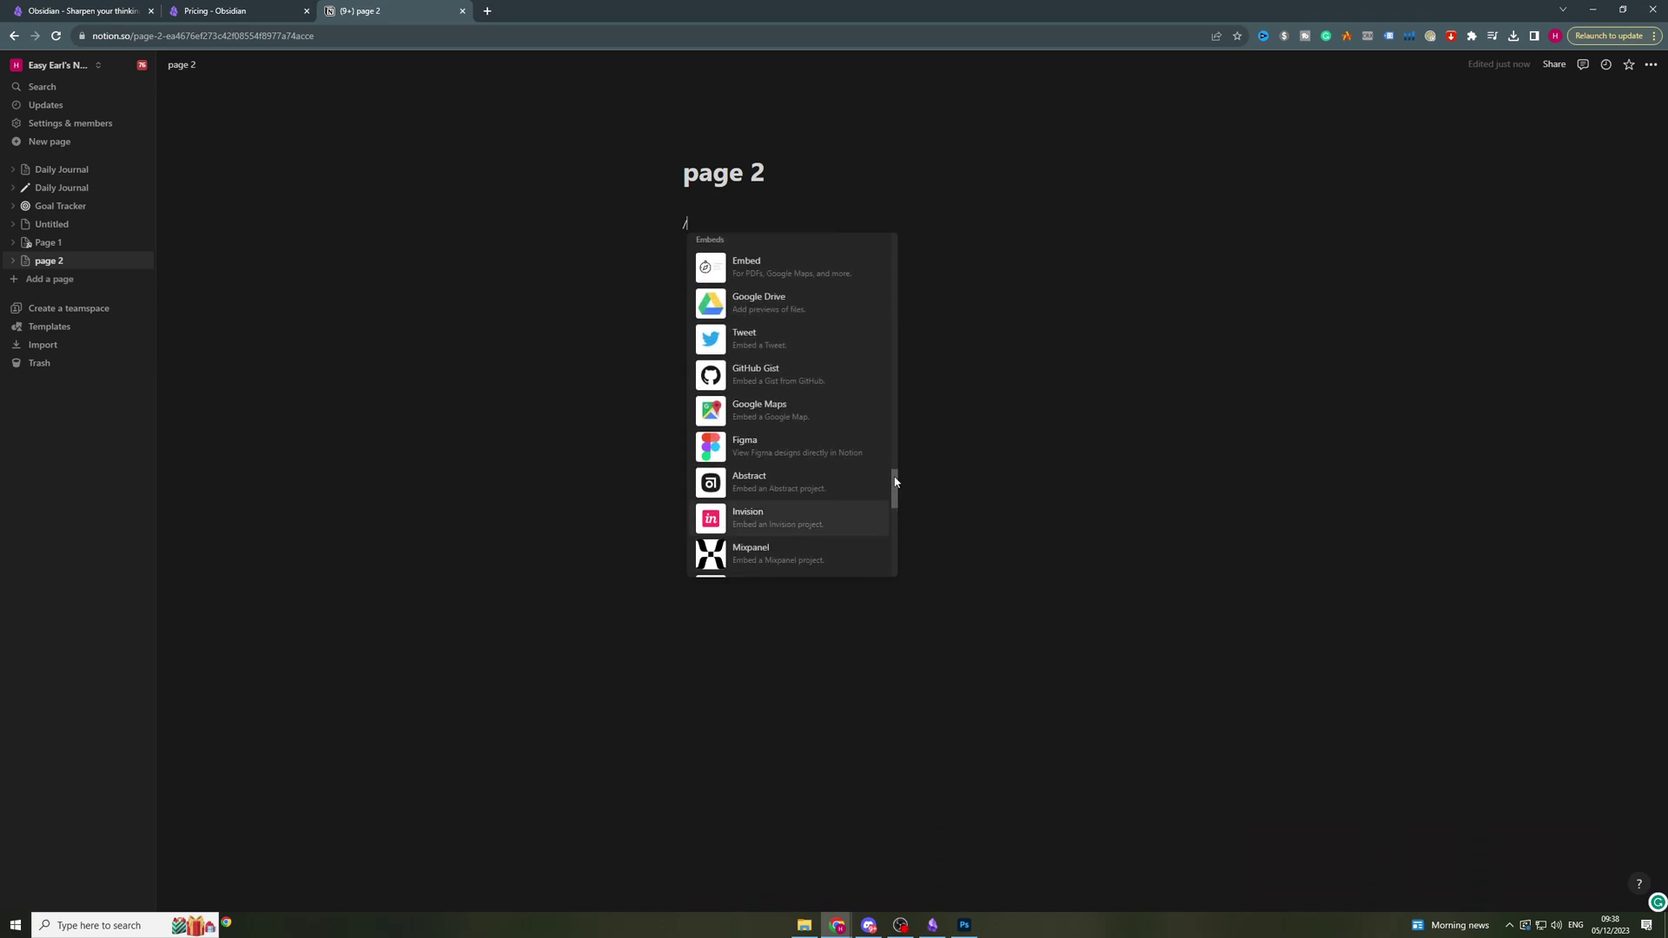
drag(894, 484, 871, 300)
scroll(873, 300, up, 3)
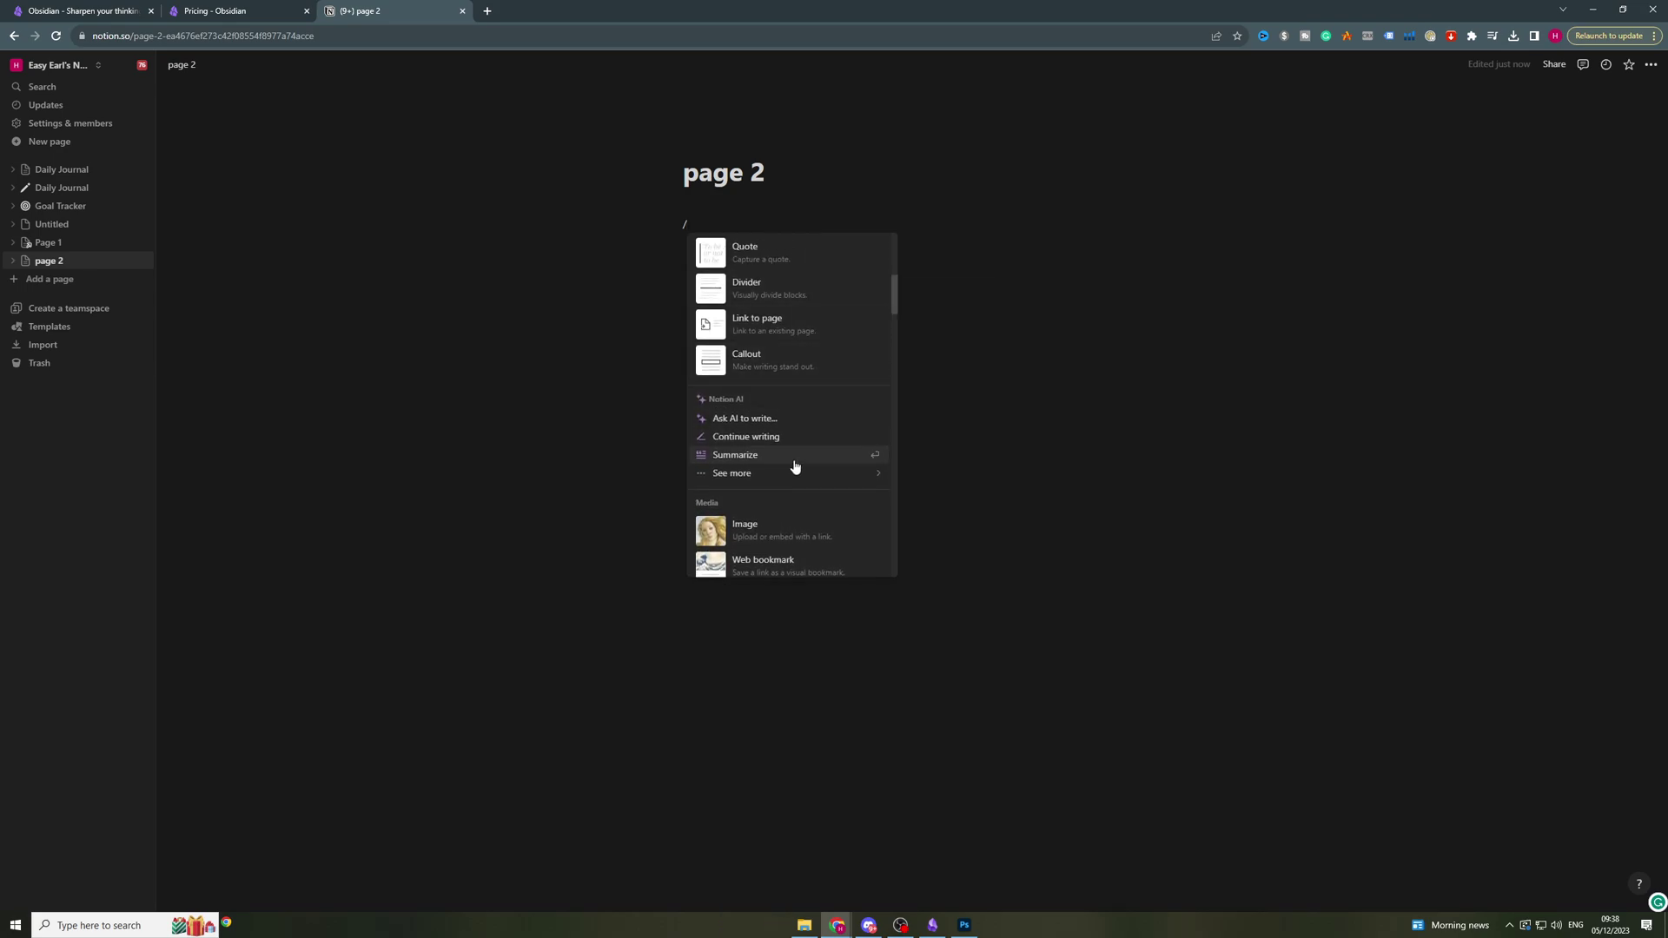
mouse_move(792, 472)
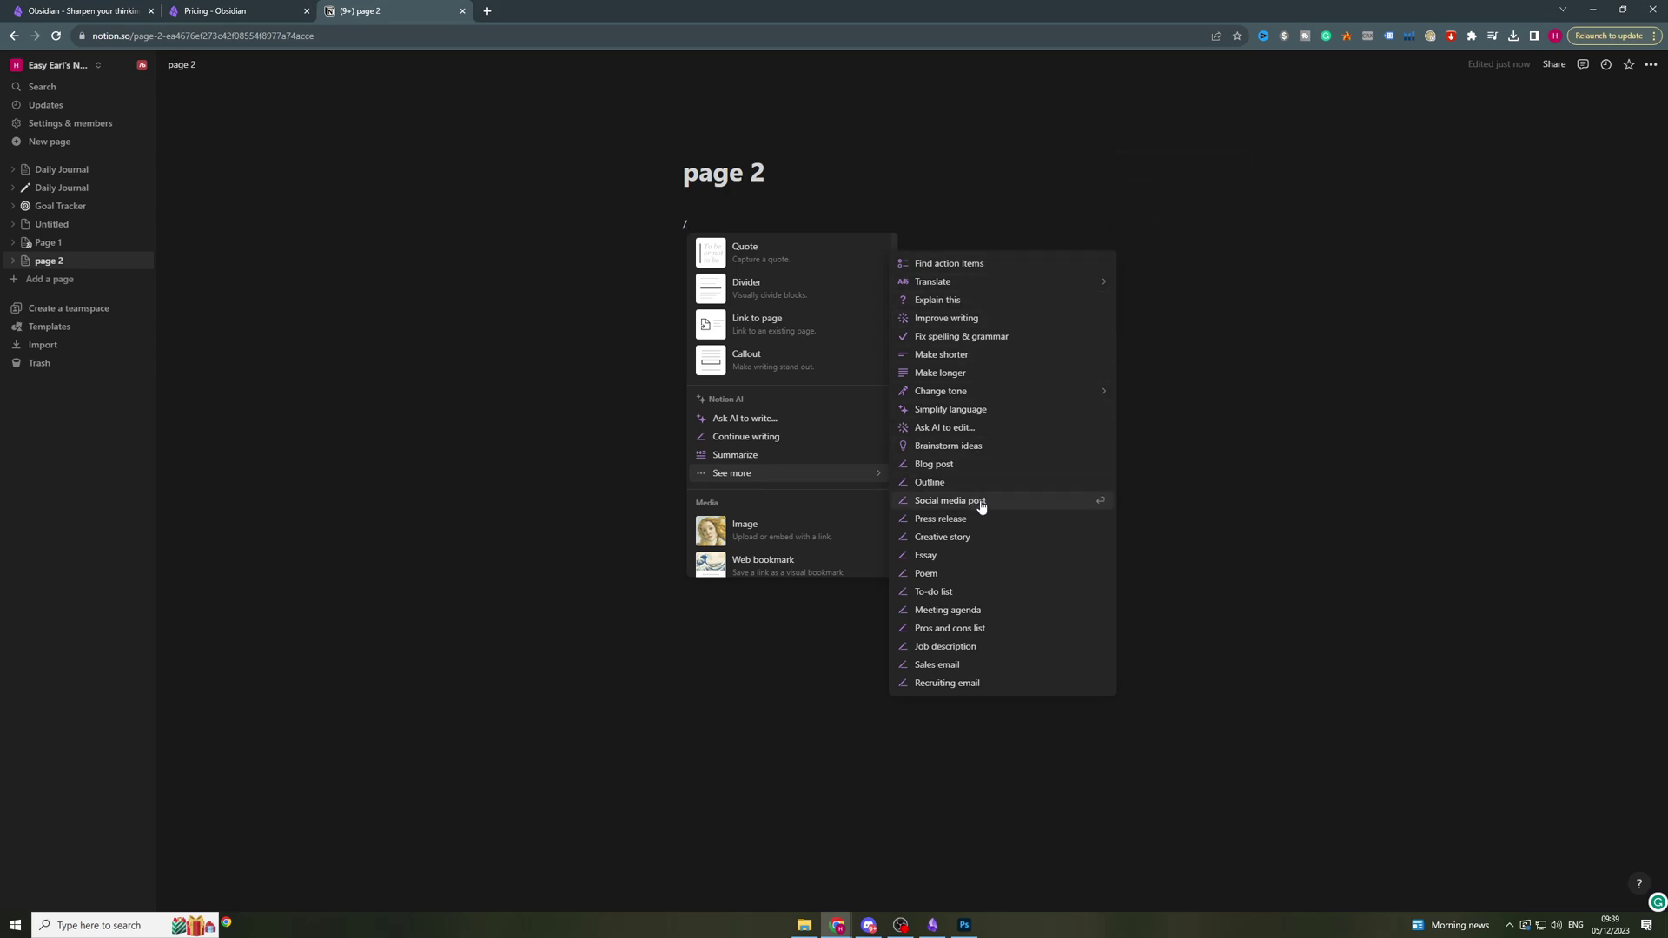
mouse_move(972, 392)
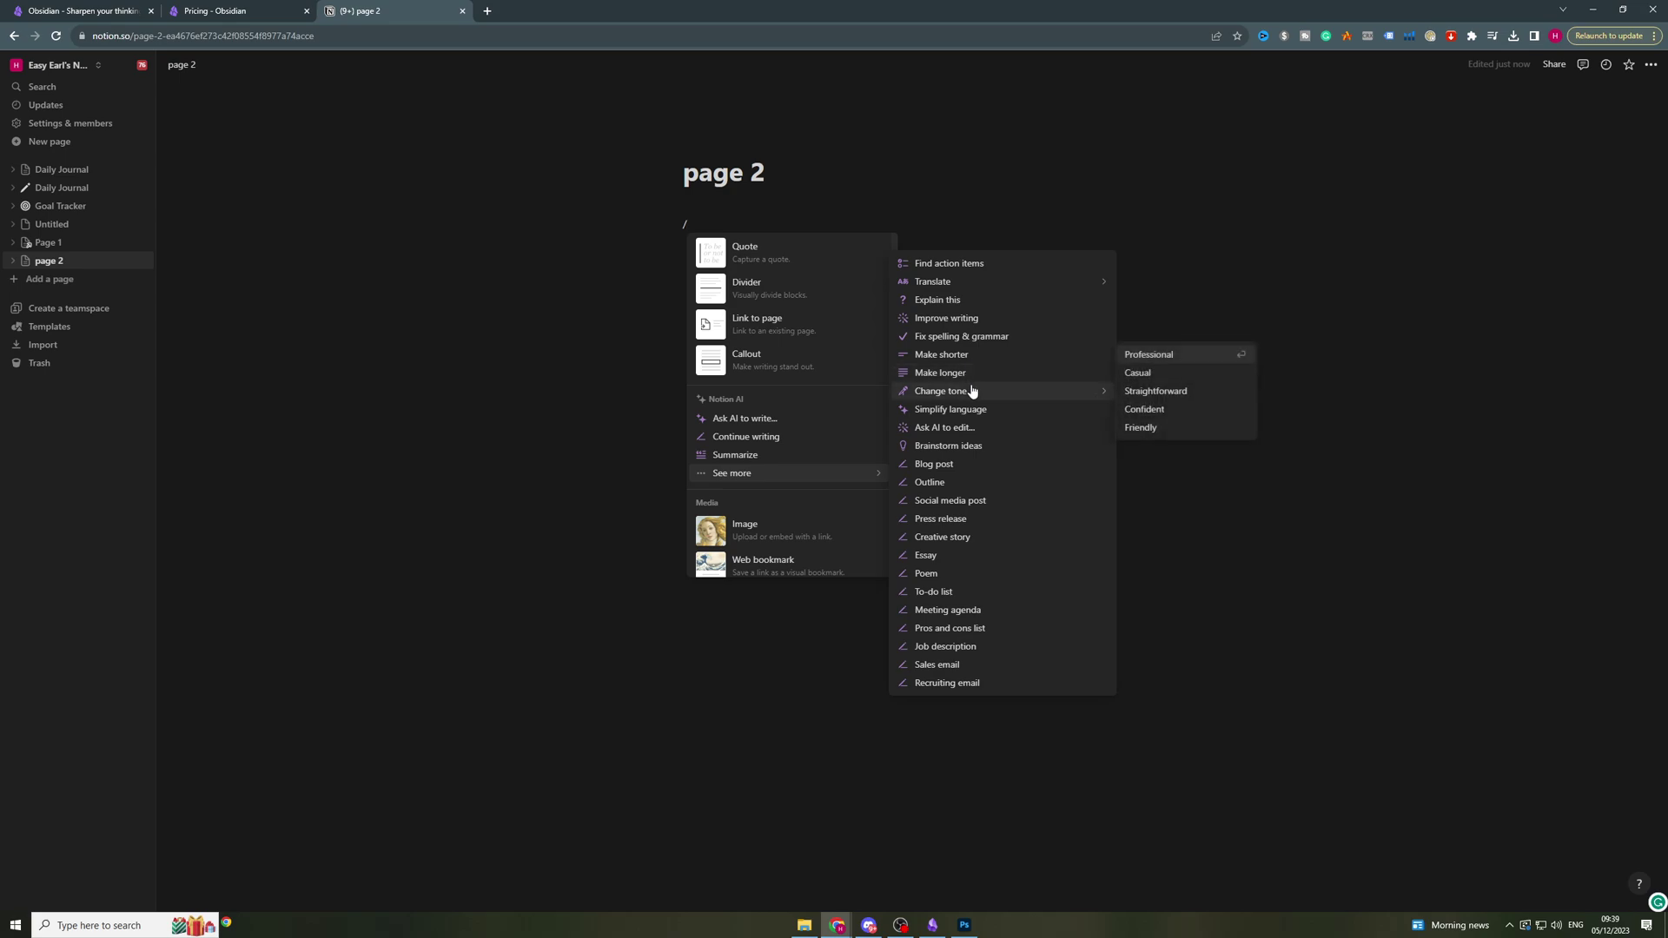
scroll(747, 404, up, 3)
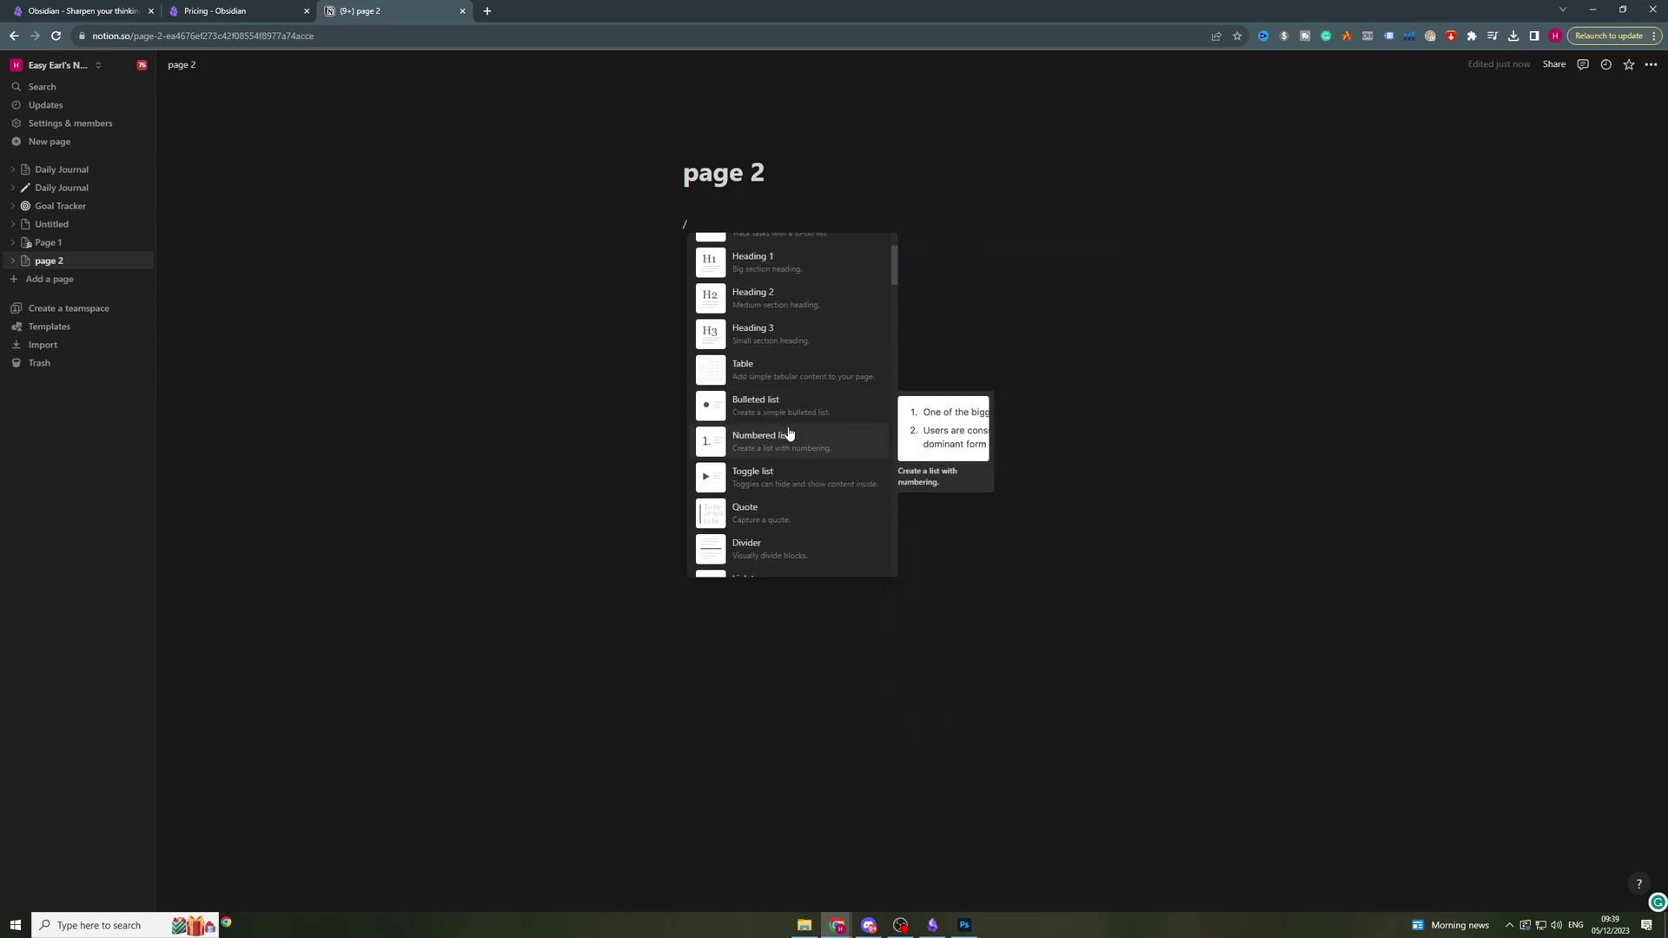
scroll(834, 404, up, 5)
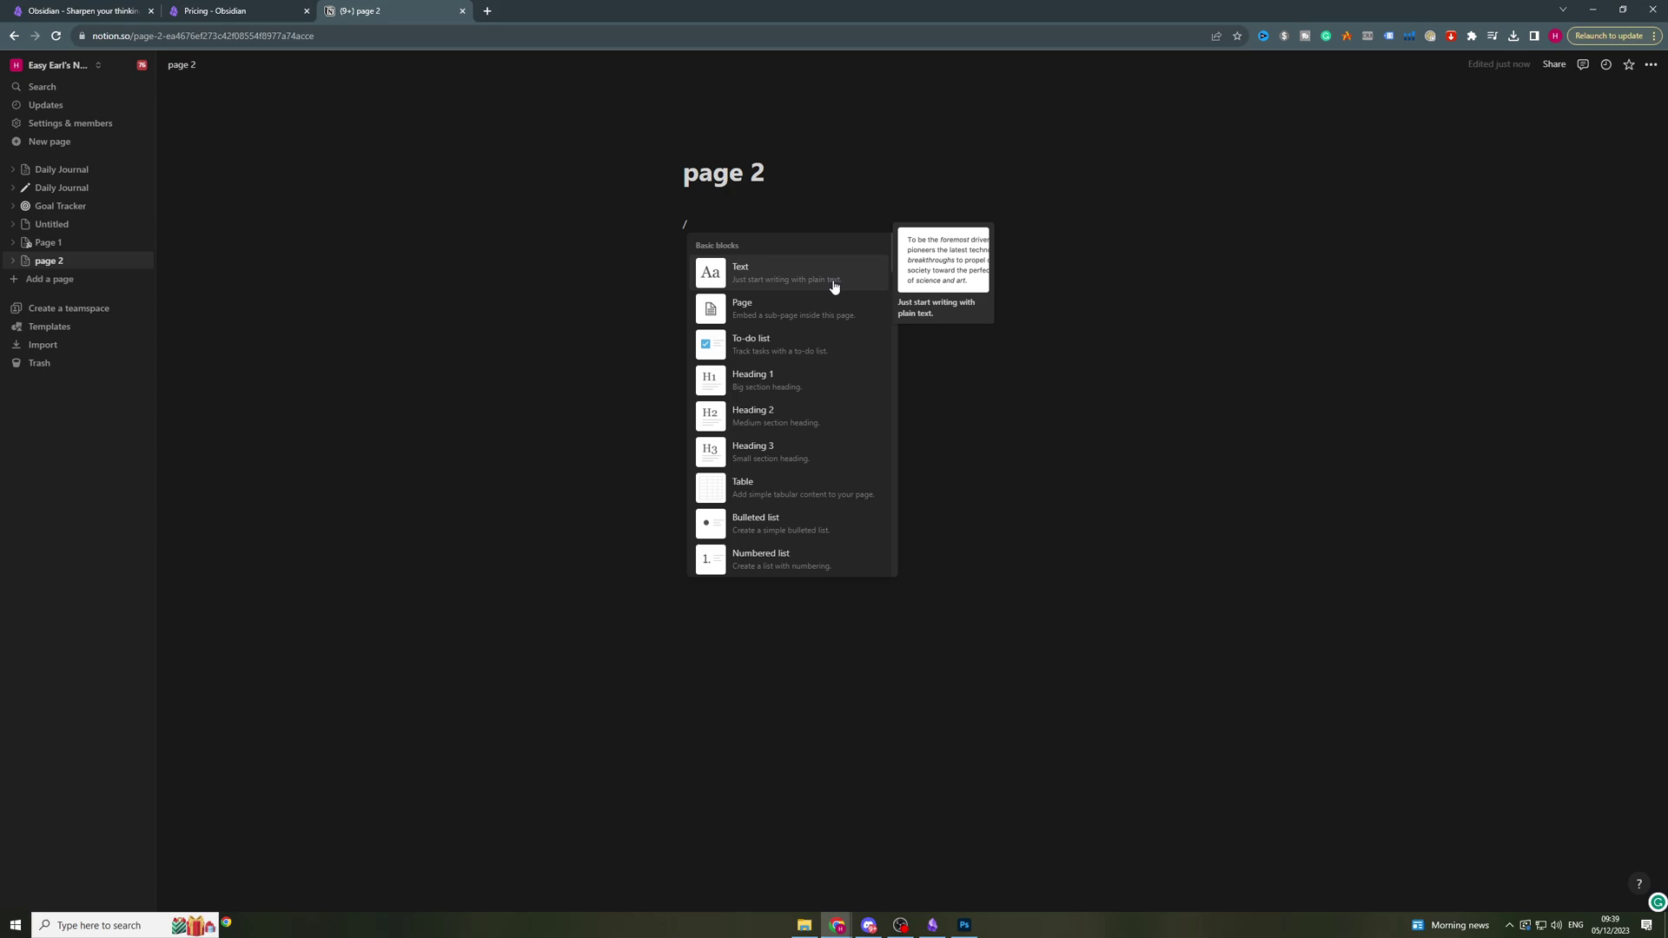
key(Escape)
click(35, 207)
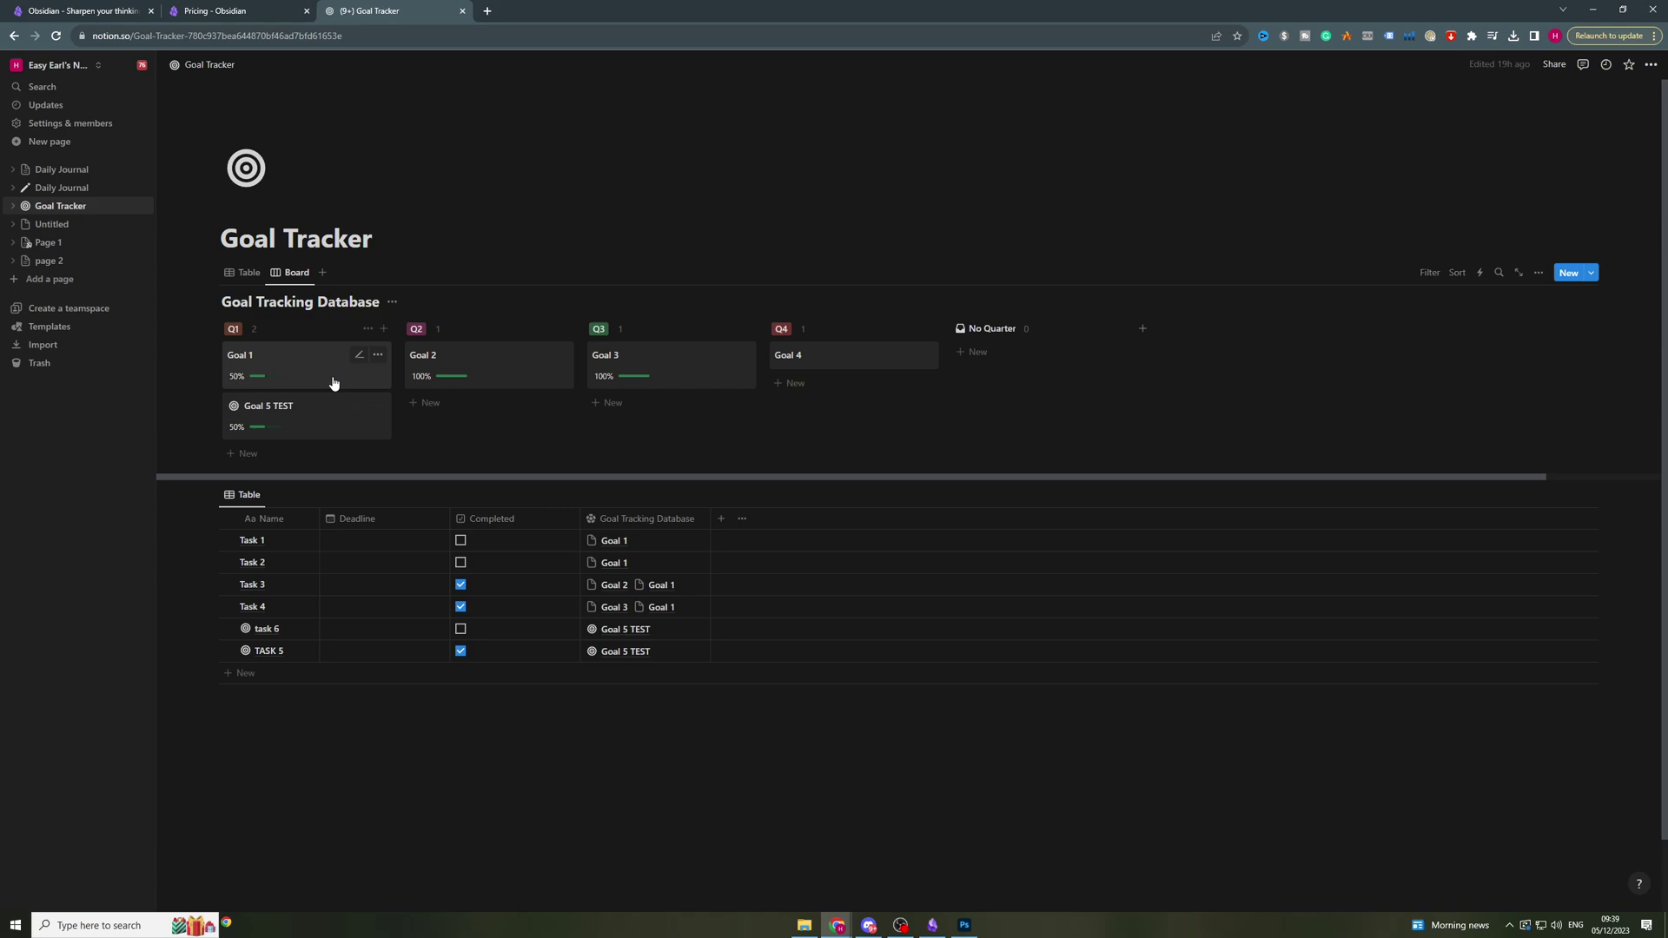
Step: Untick Tasks 3, 4 and TASK 5, then mark Tasks 1–4 as Completed in the Tasks table
click(460, 586)
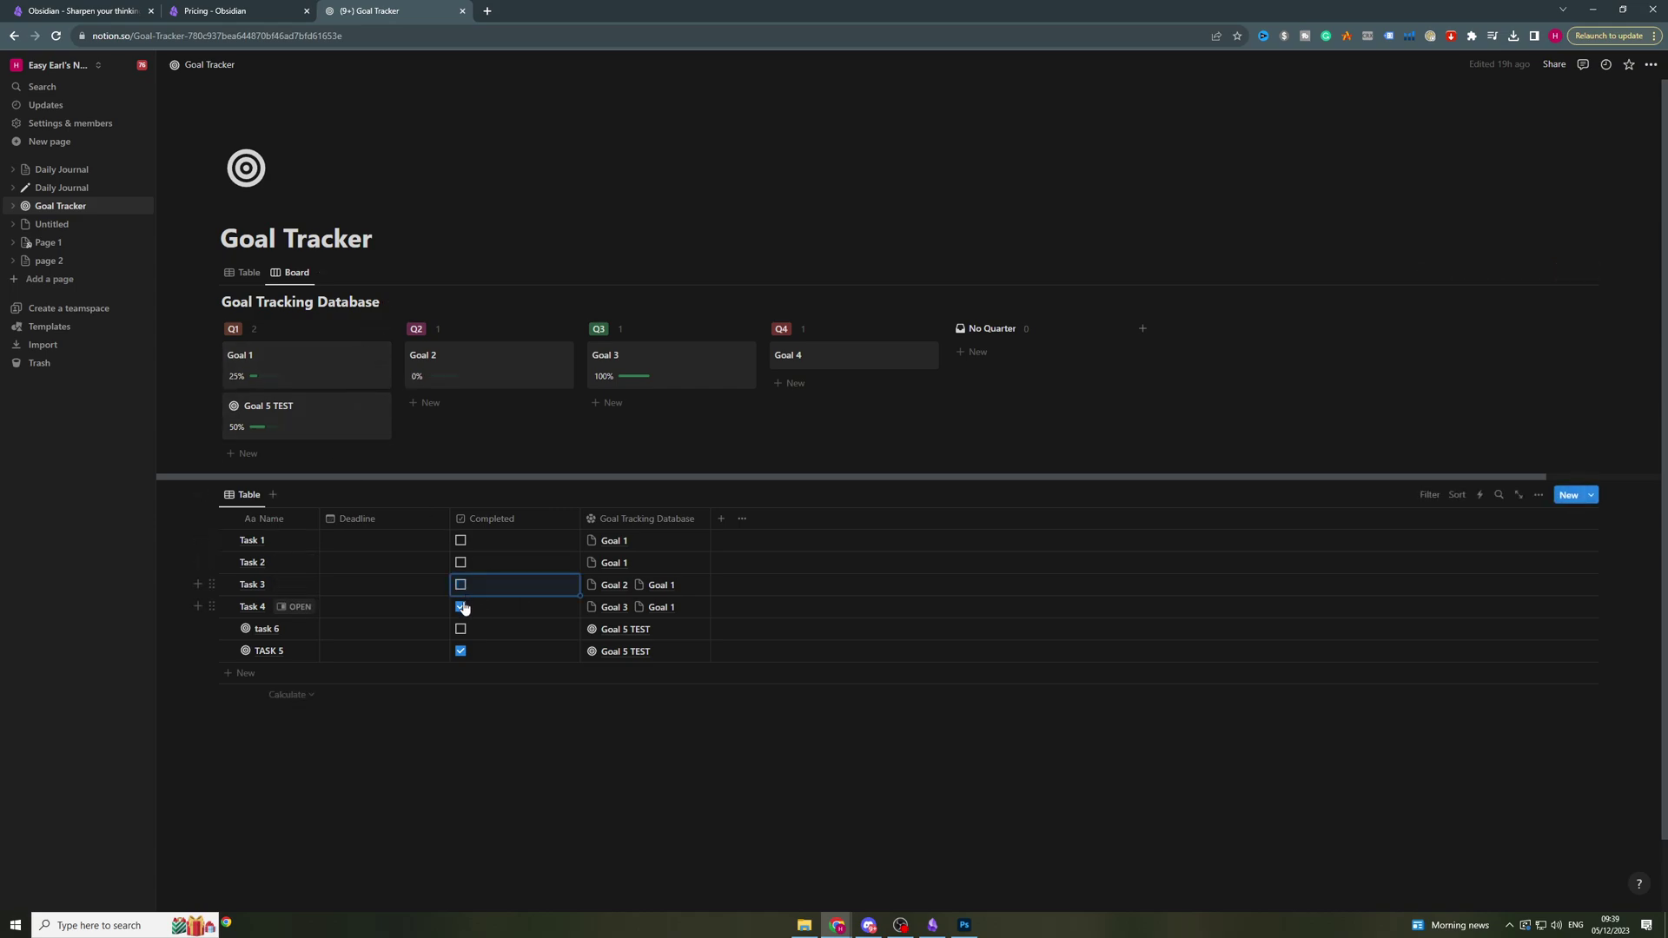
click(460, 607)
click(461, 650)
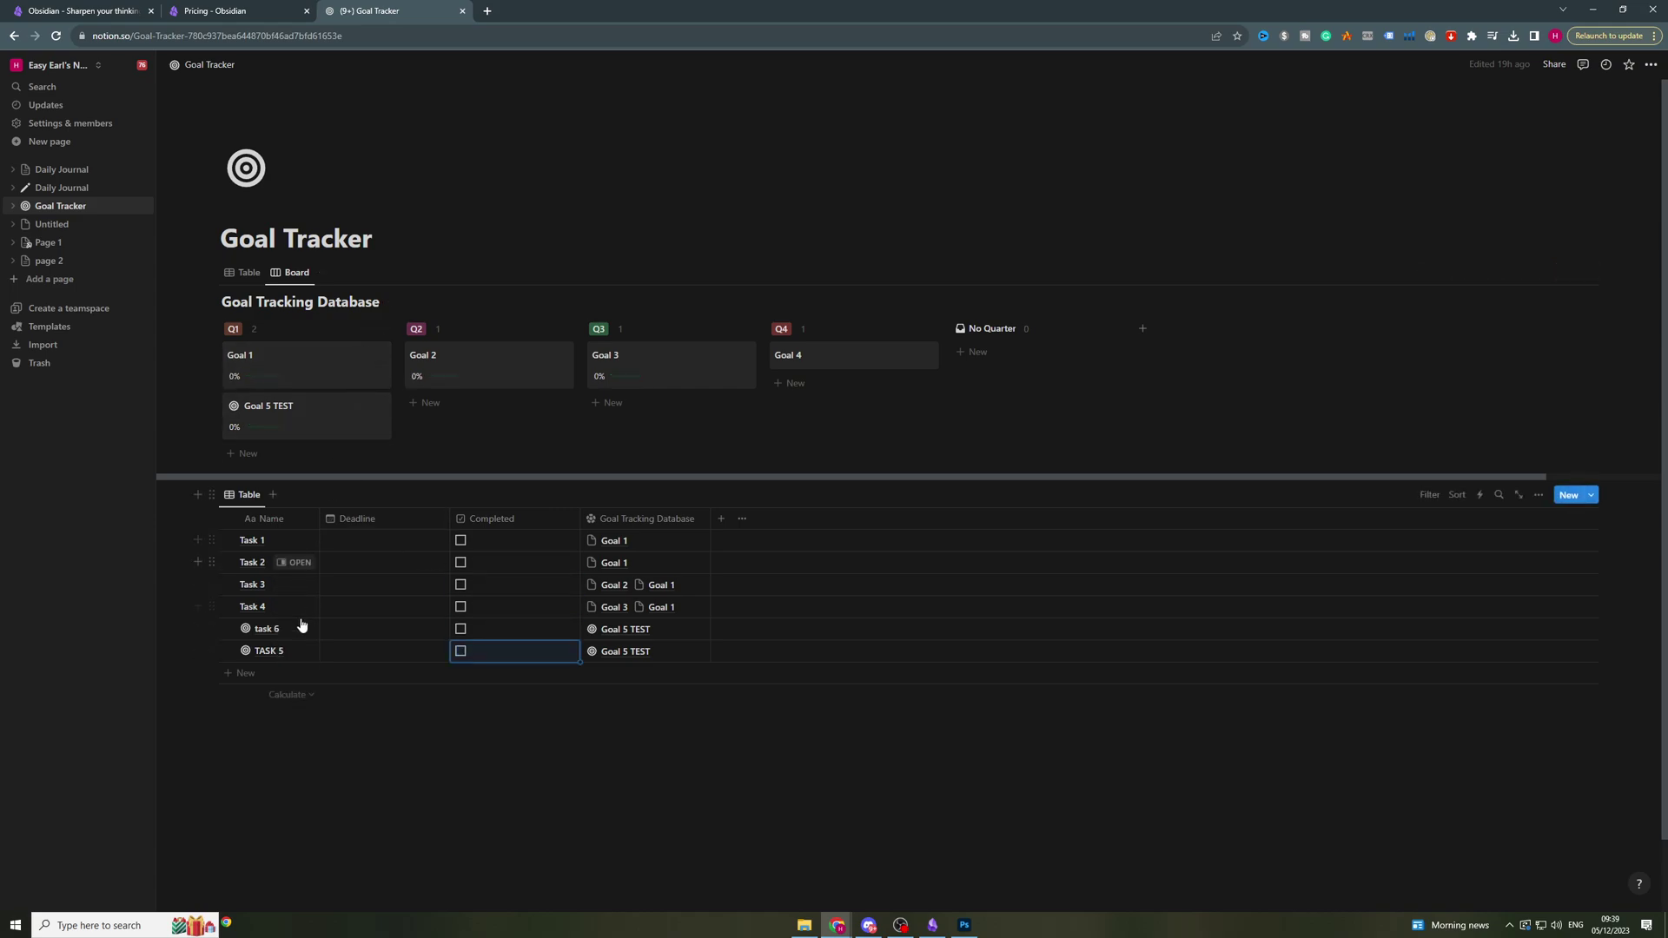
click(460, 540)
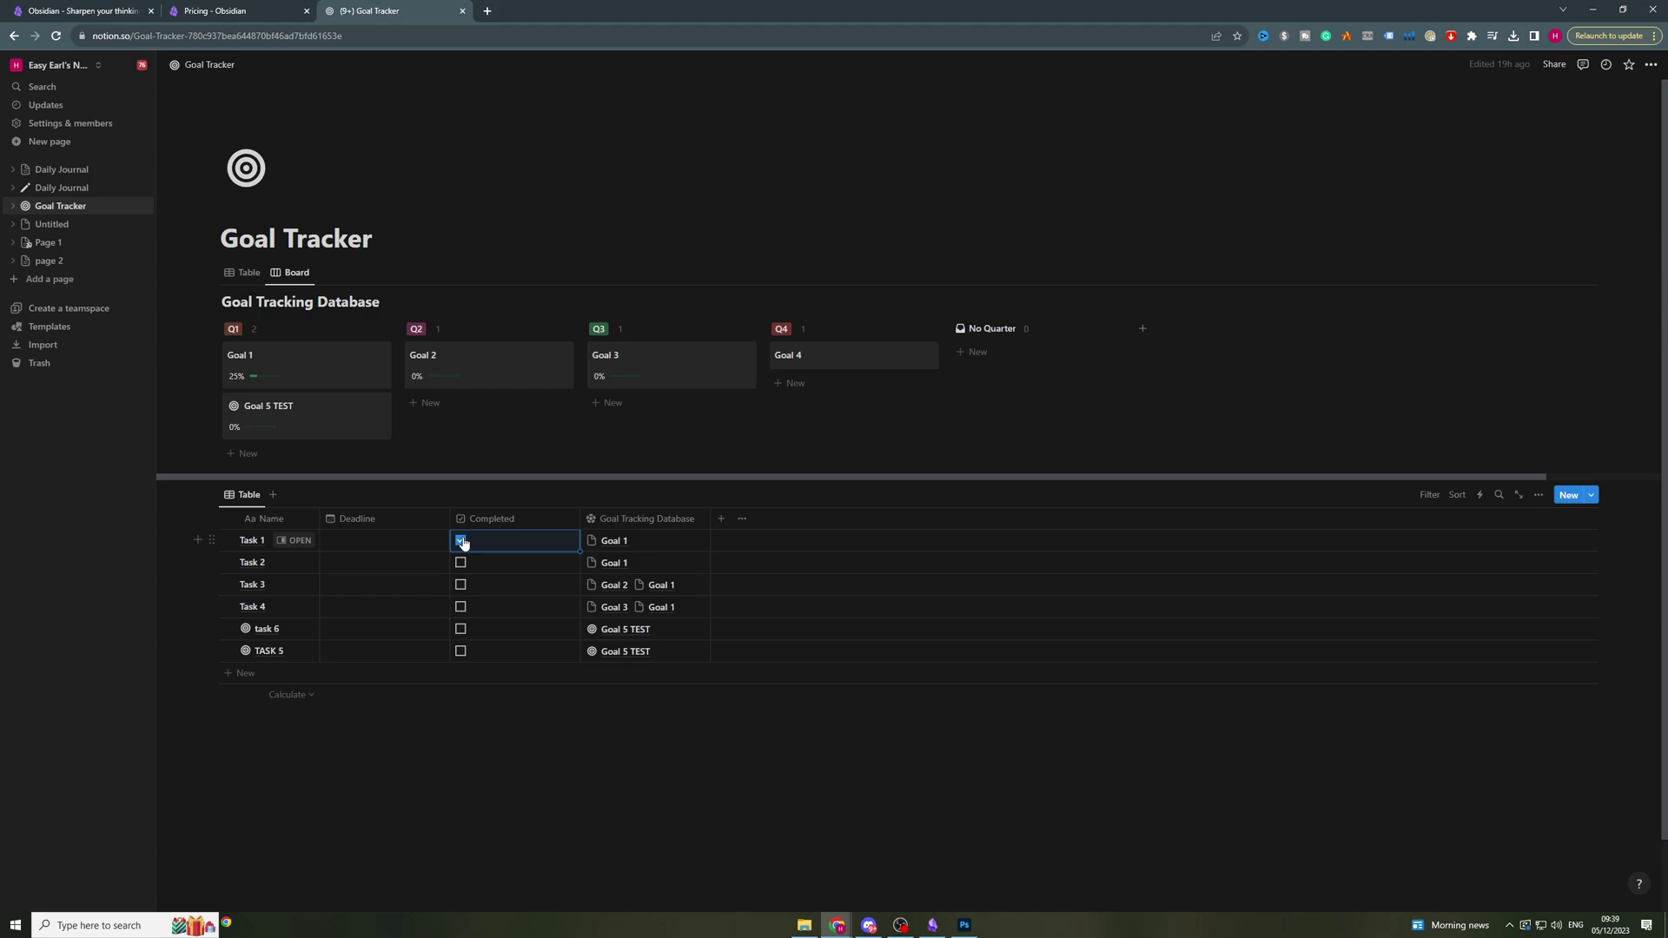
click(460, 563)
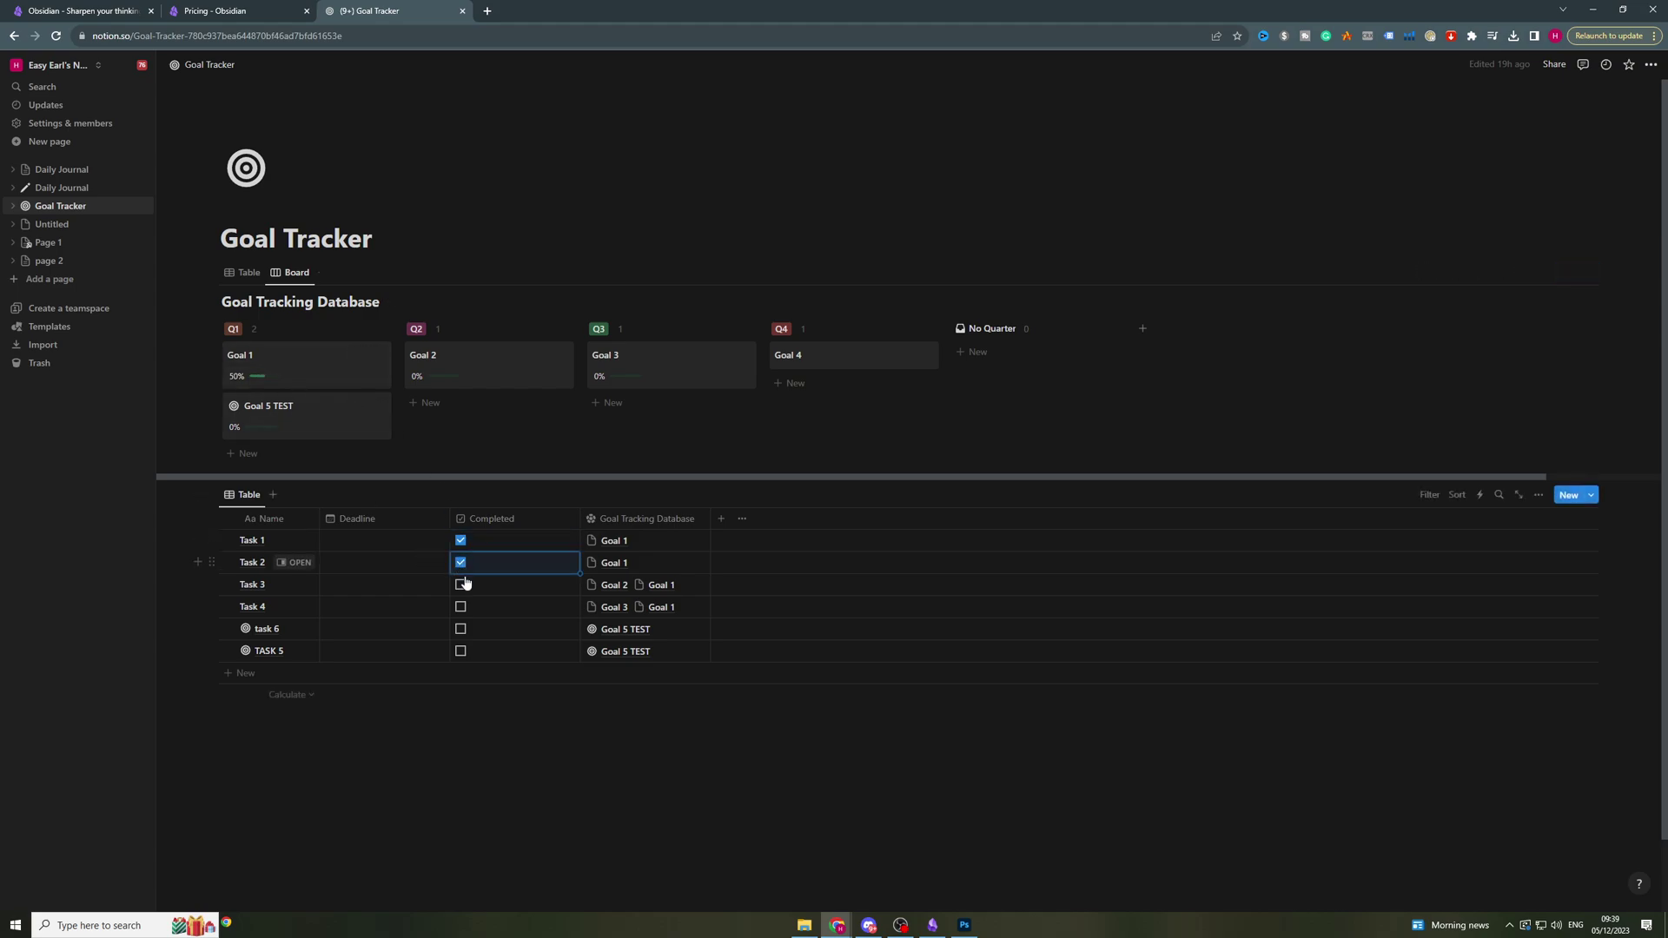
click(460, 585)
click(461, 606)
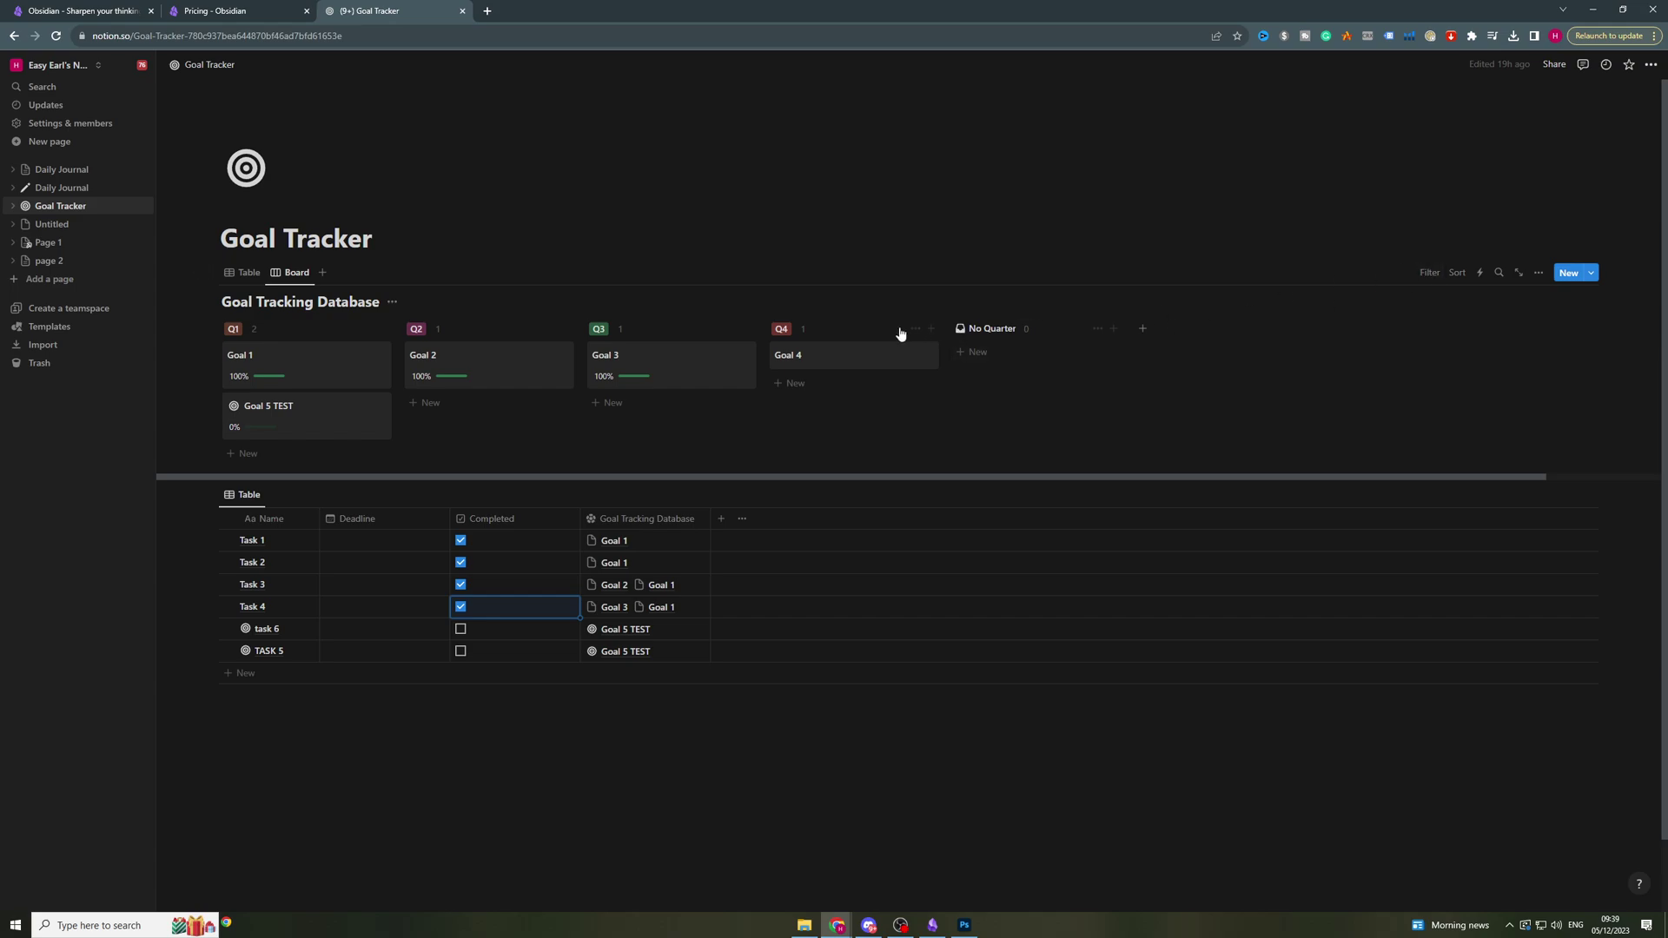
Step: Switch the Goal Tracker database to Table view and browse property types, including Relation, without adding one
click(240, 272)
click(1272, 297)
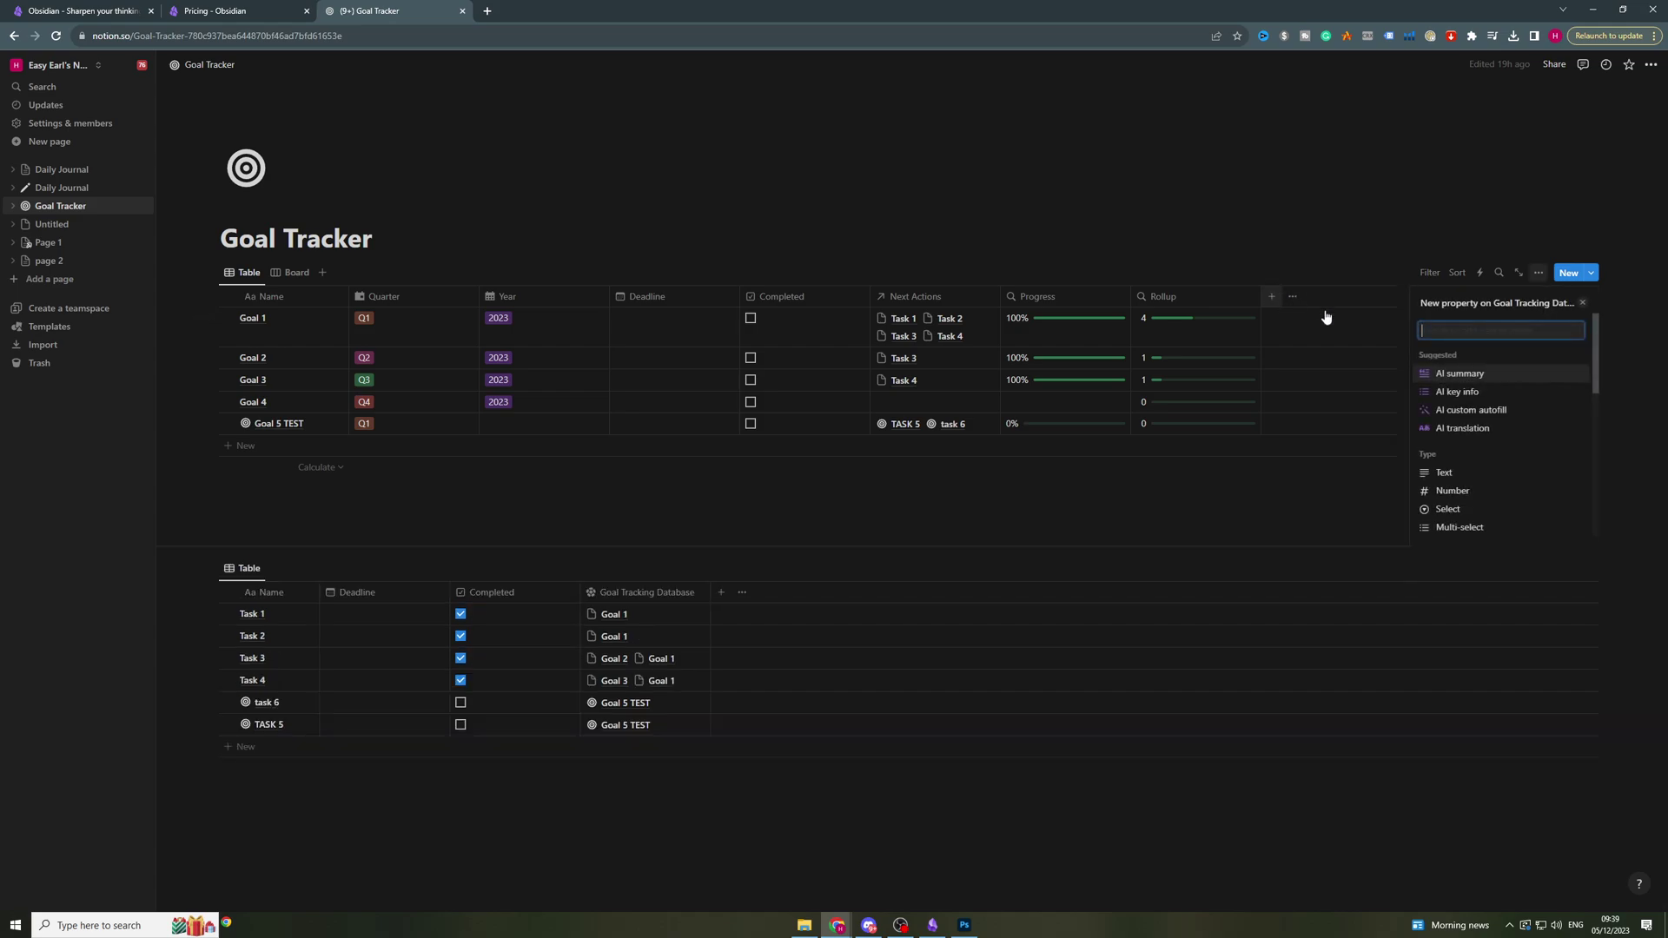
scroll(1470, 462, down, 3)
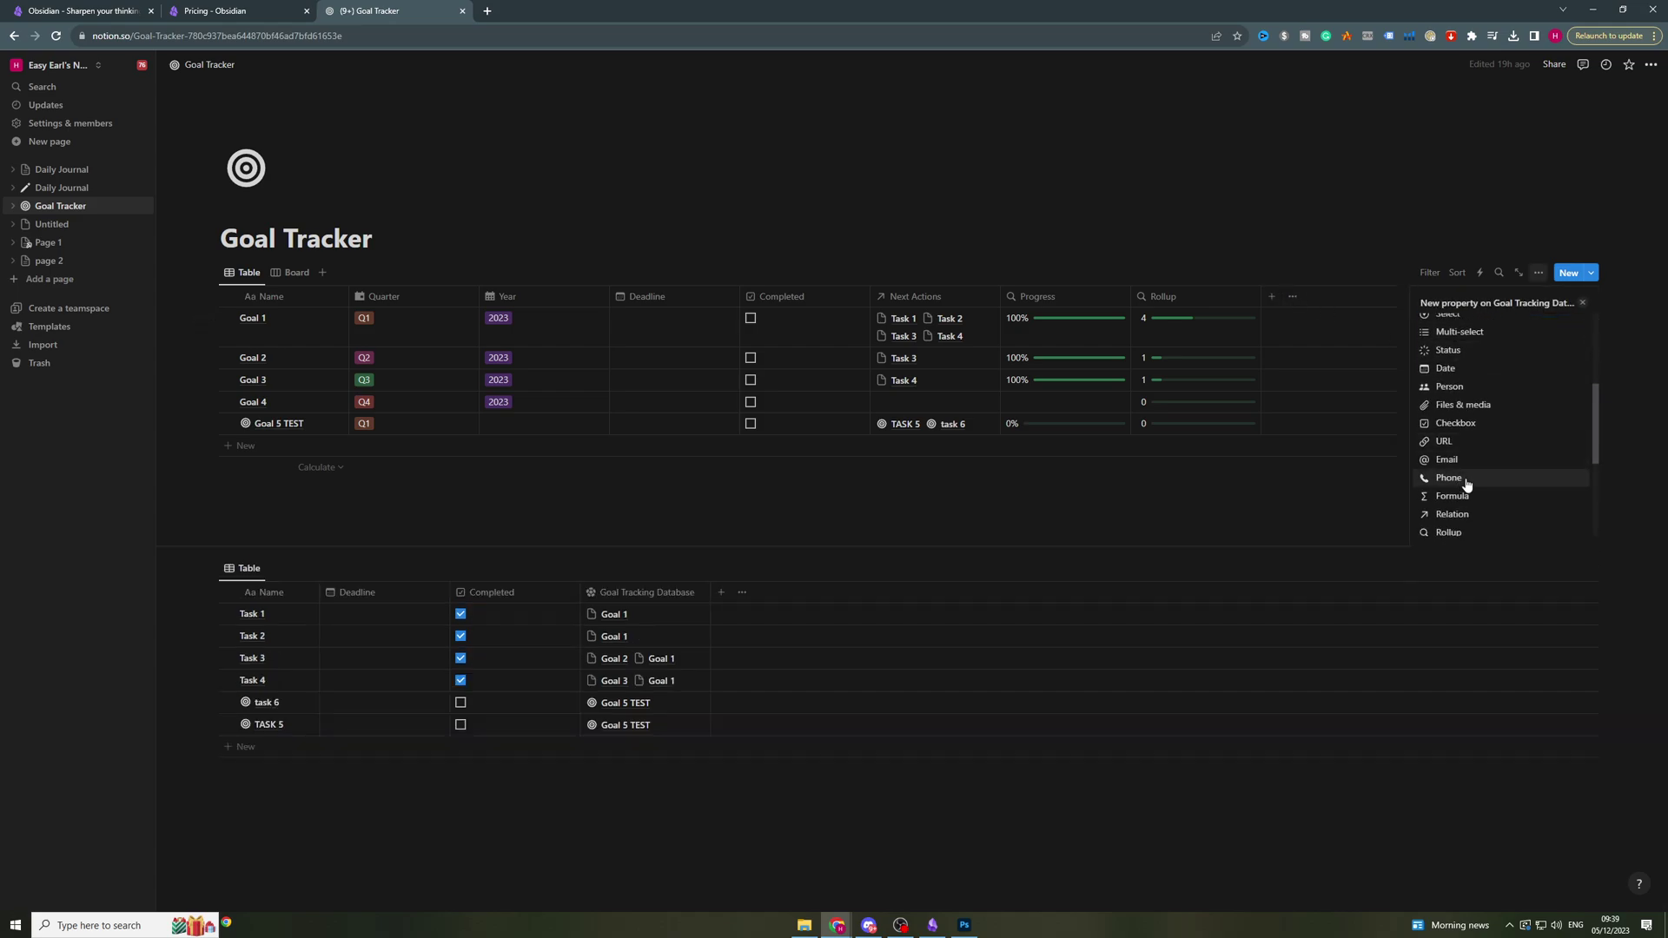
click(1475, 461)
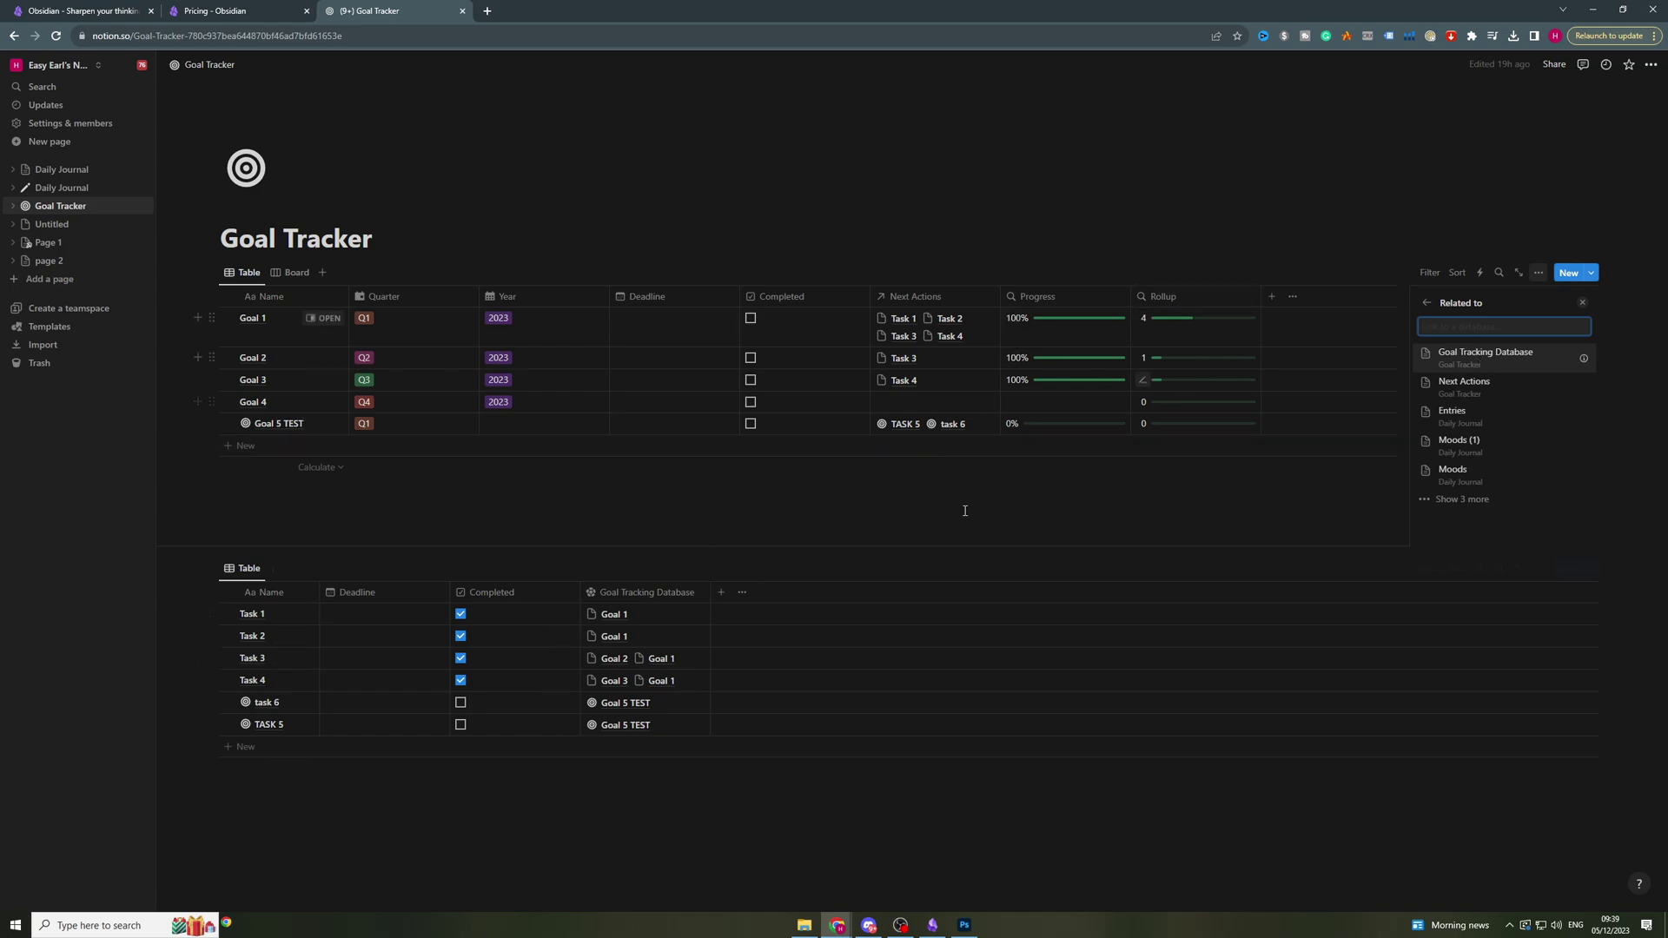
click(1427, 303)
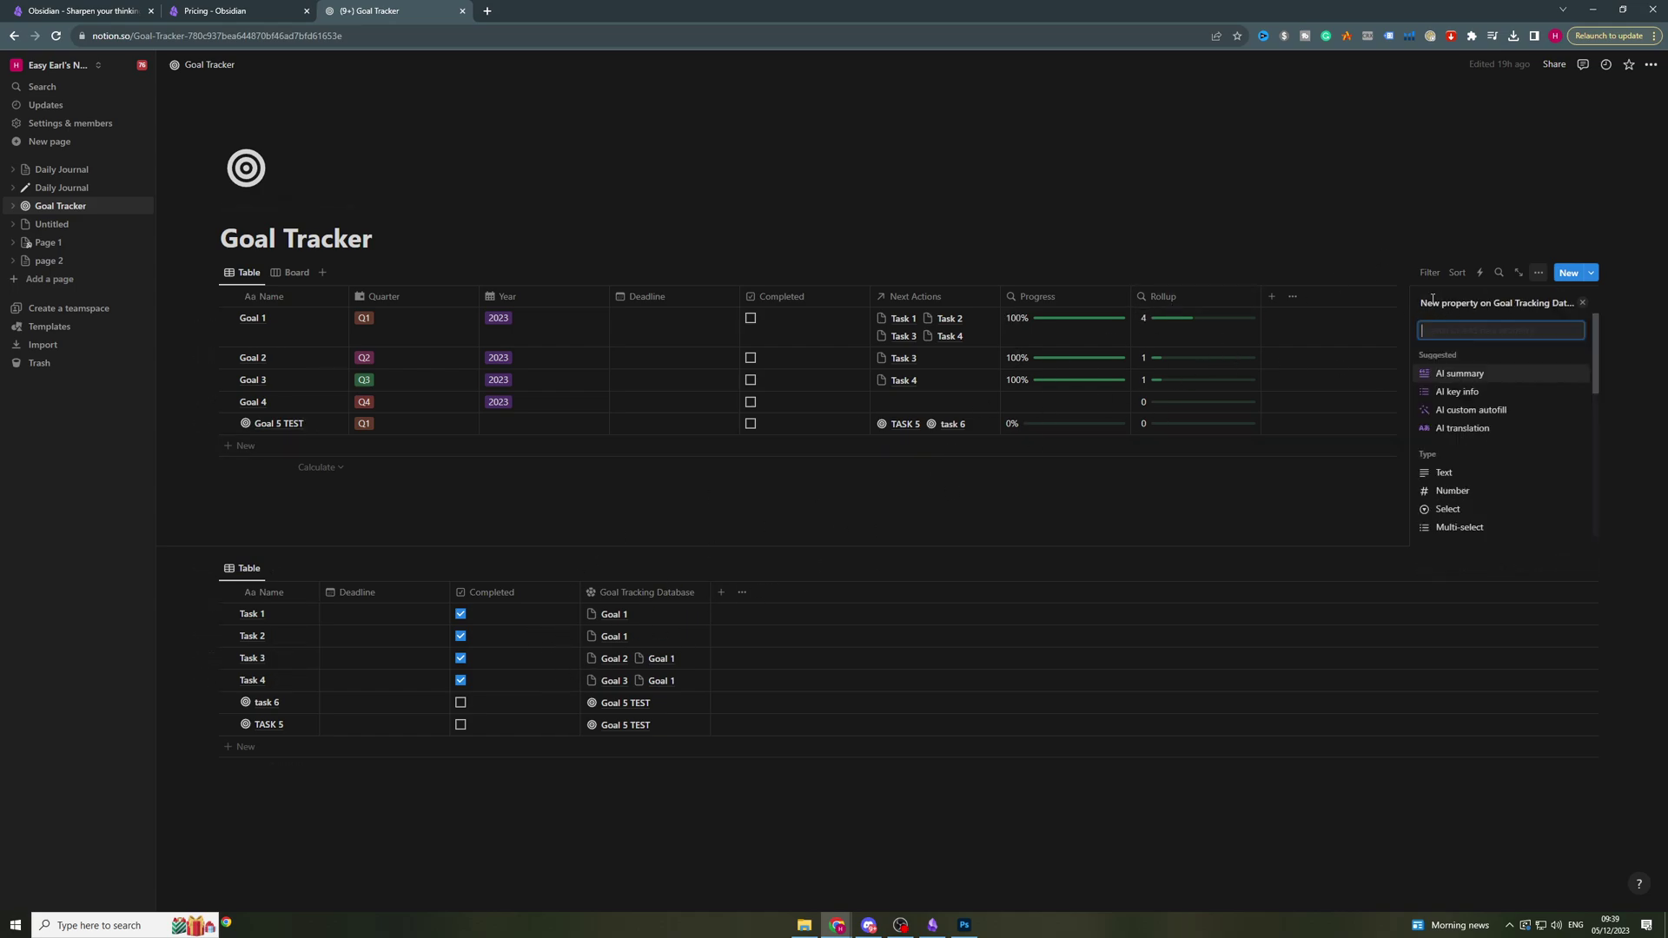
scroll(1466, 456, down, 3)
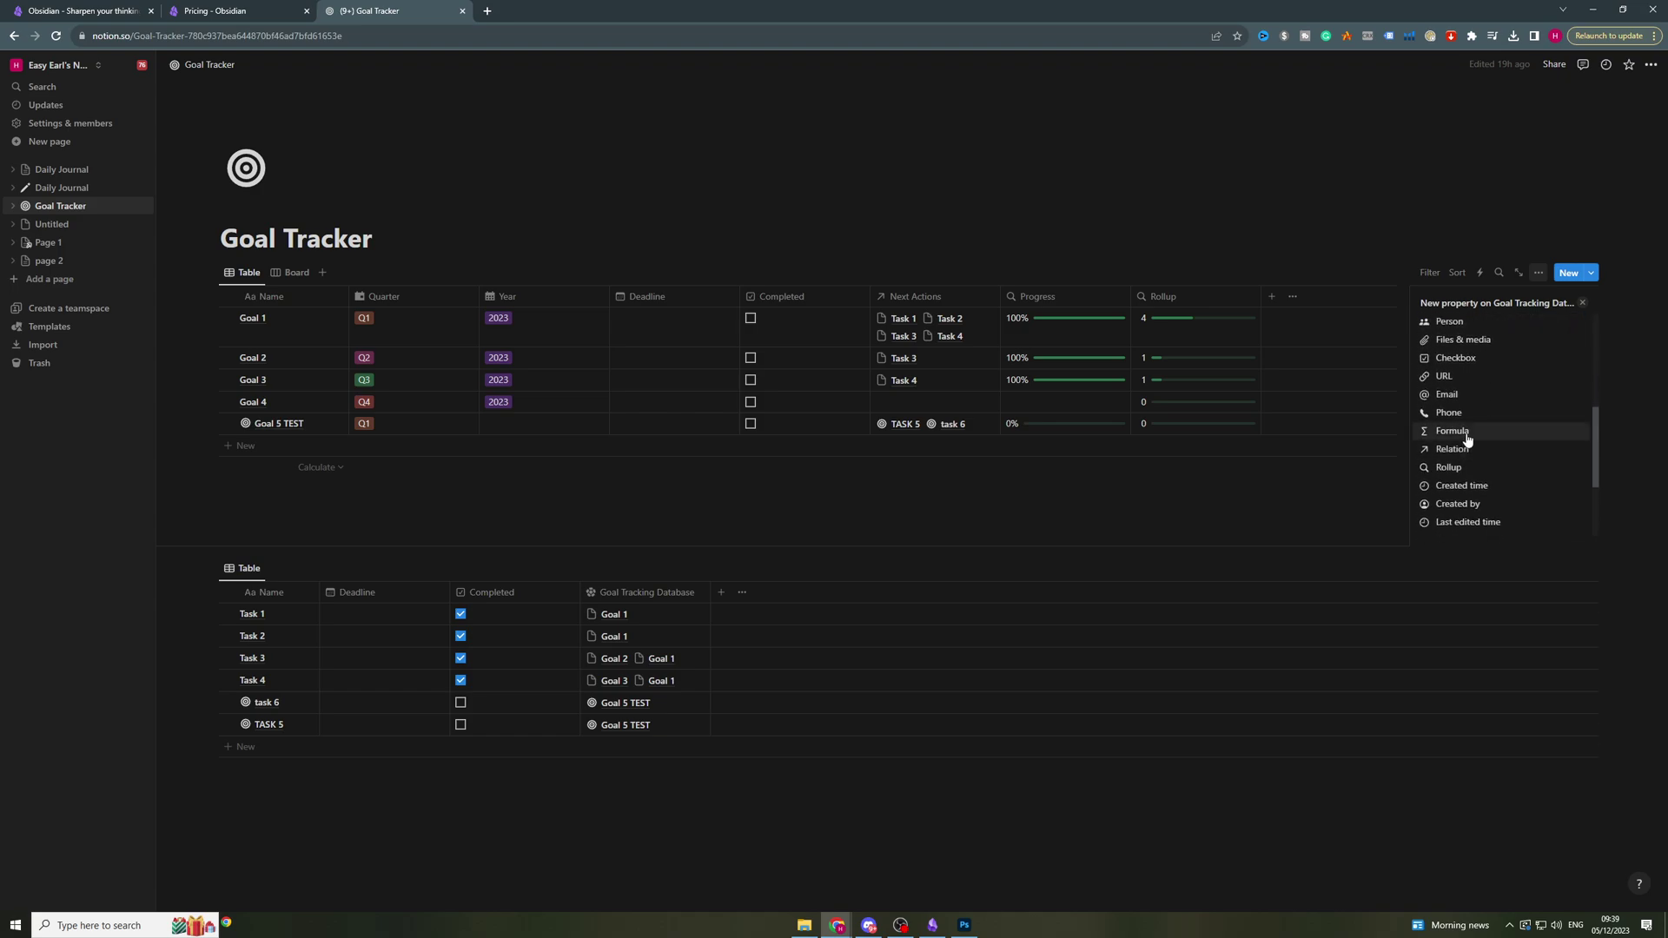
scroll(1464, 458, up, 3)
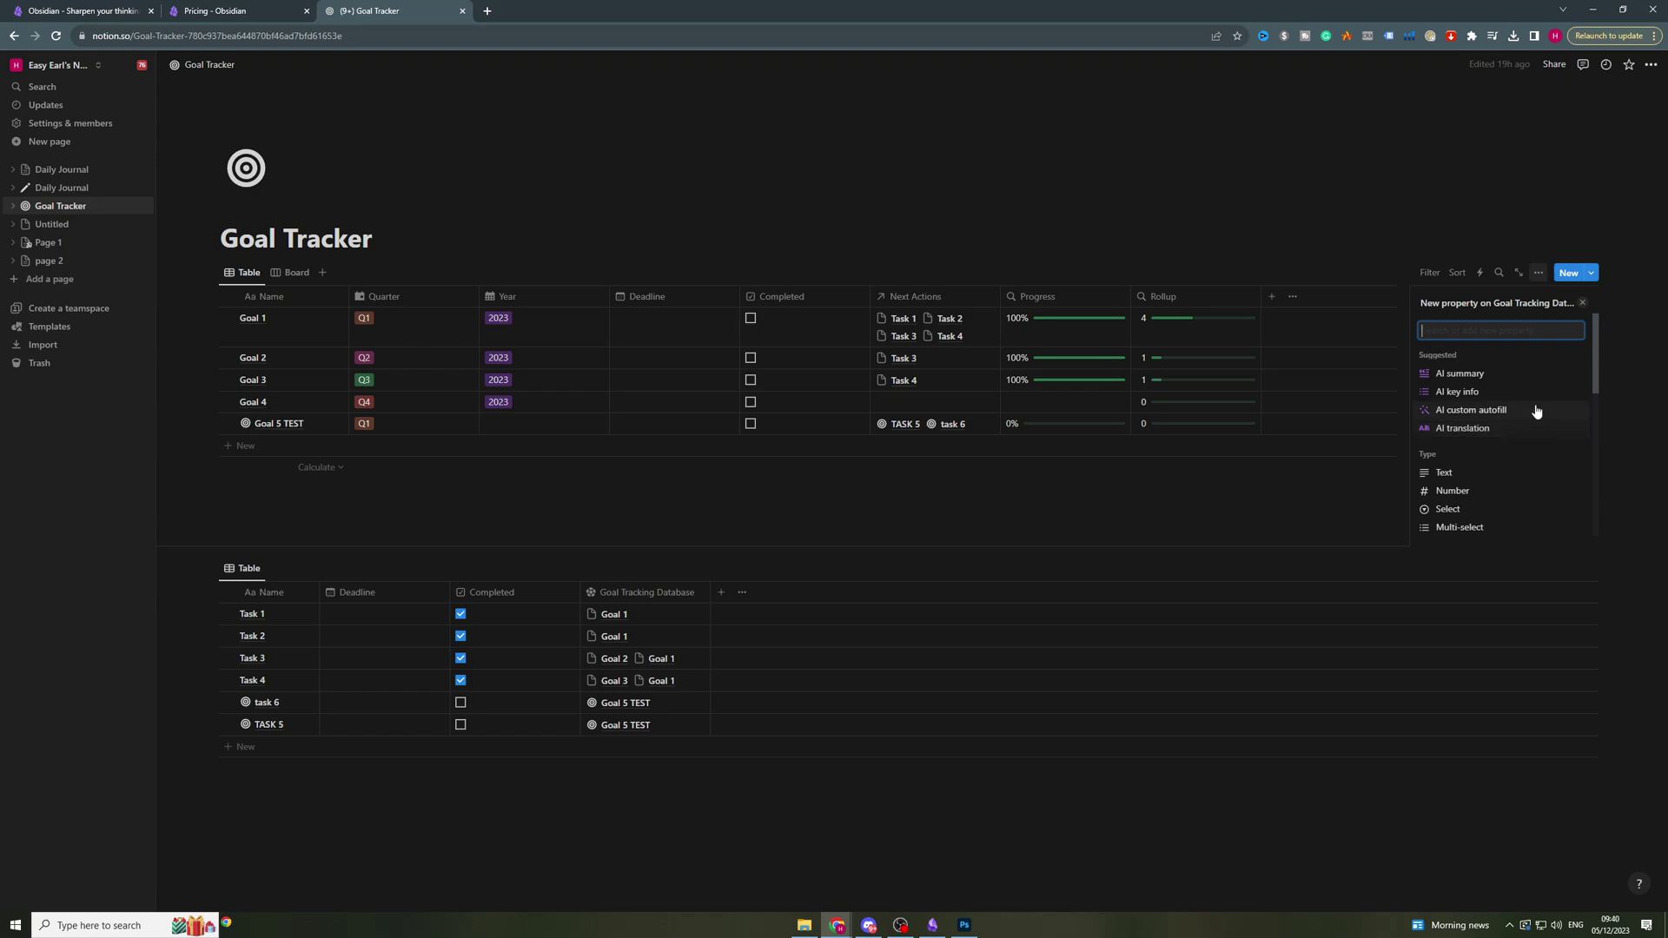
drag(1593, 365, 1593, 507)
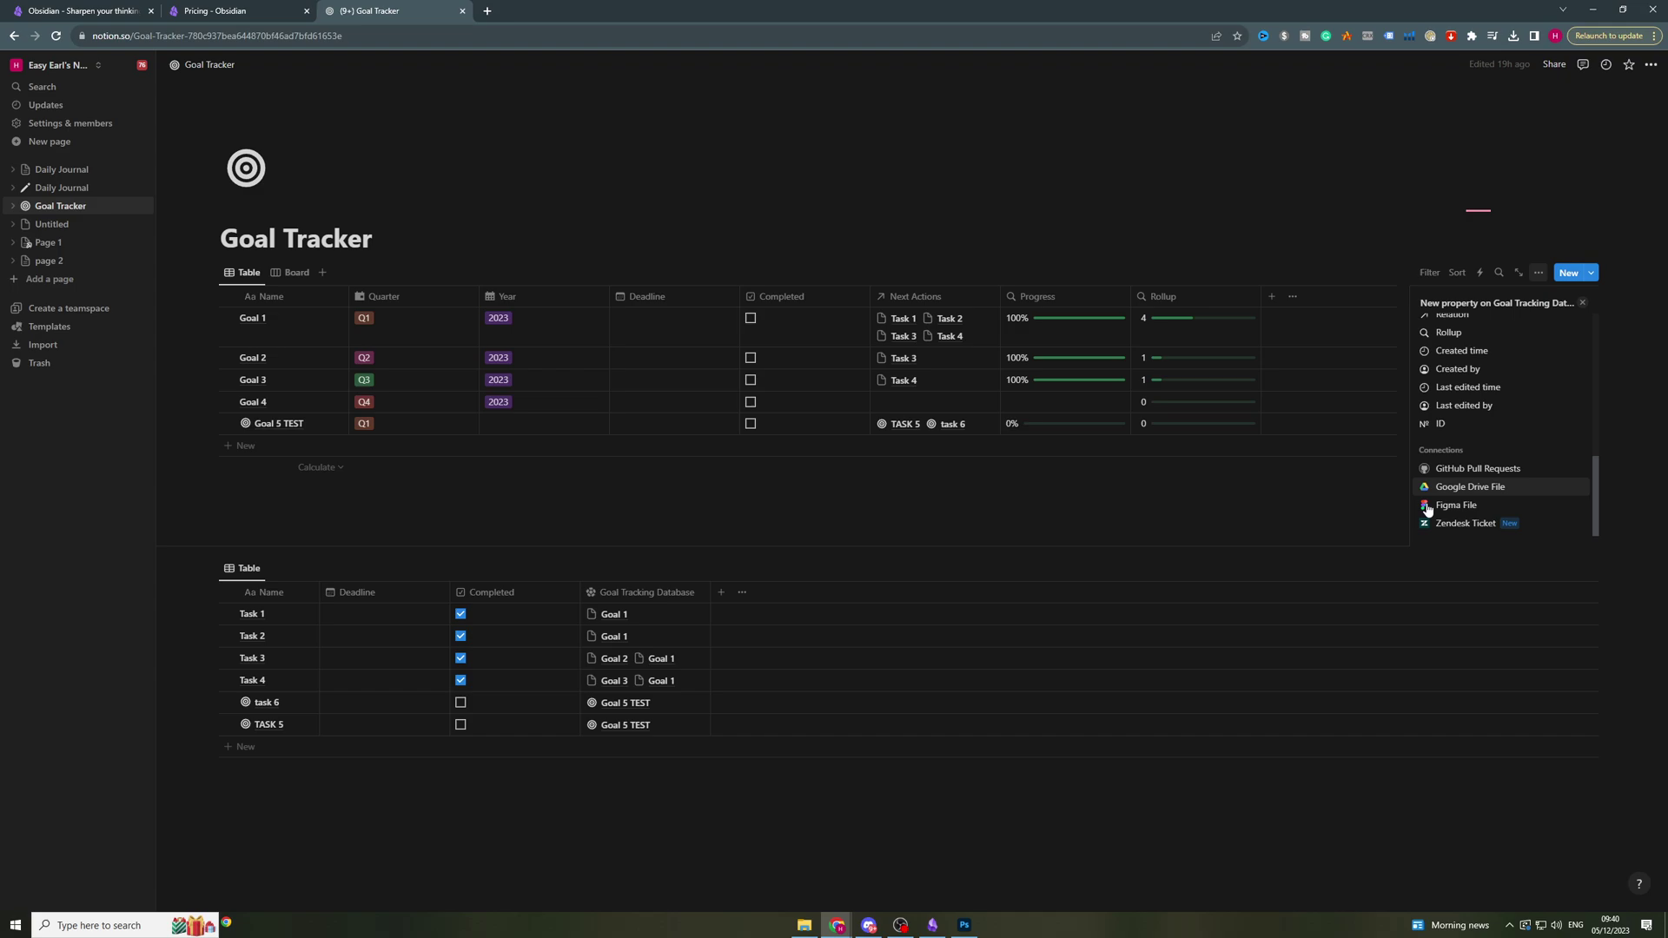
scroll(1482, 484, up, 3)
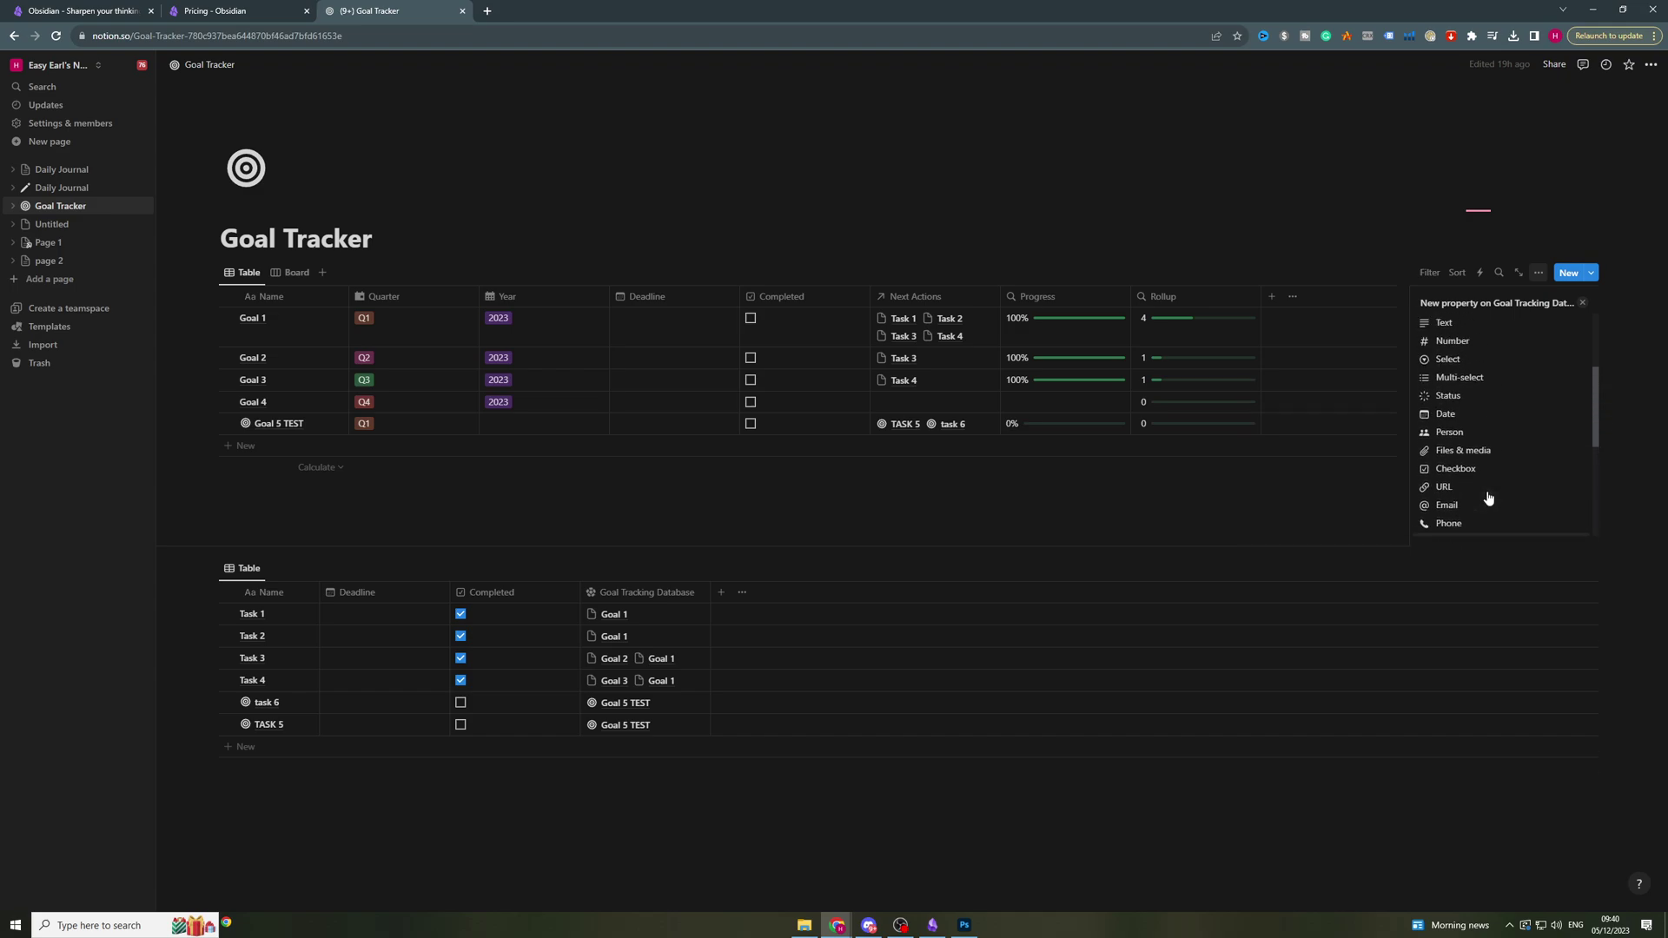
click(1195, 488)
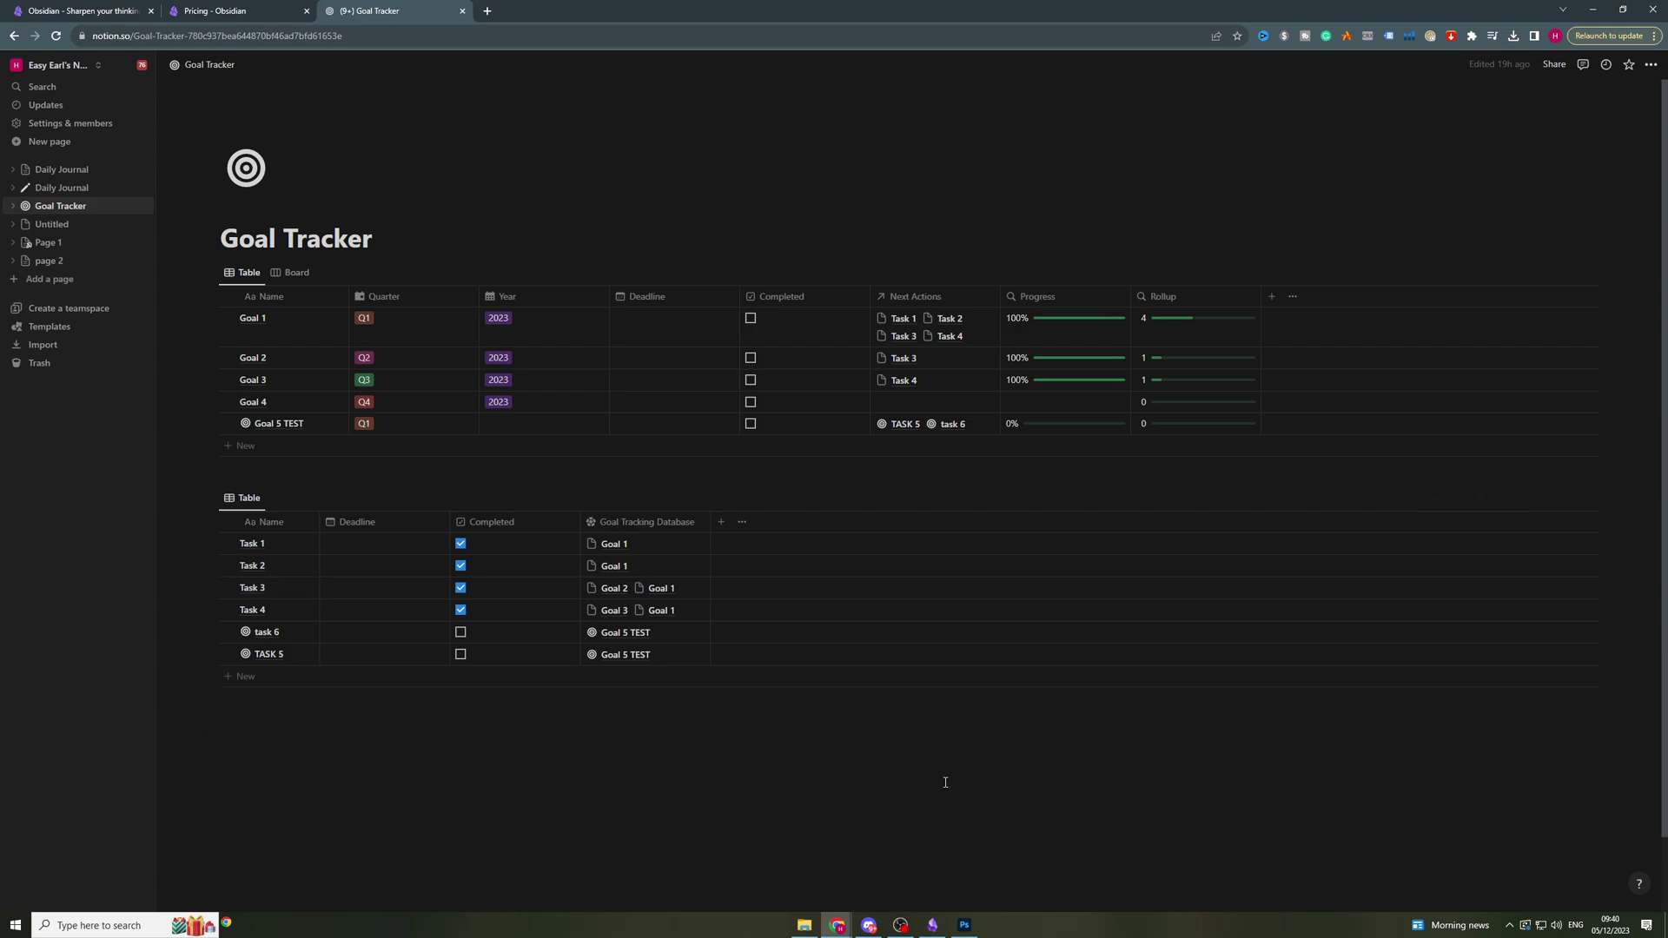
Step: Return to the Obsidian Excalidraw drawing, select the 'hello' strokes, then clear the selection
click(932, 926)
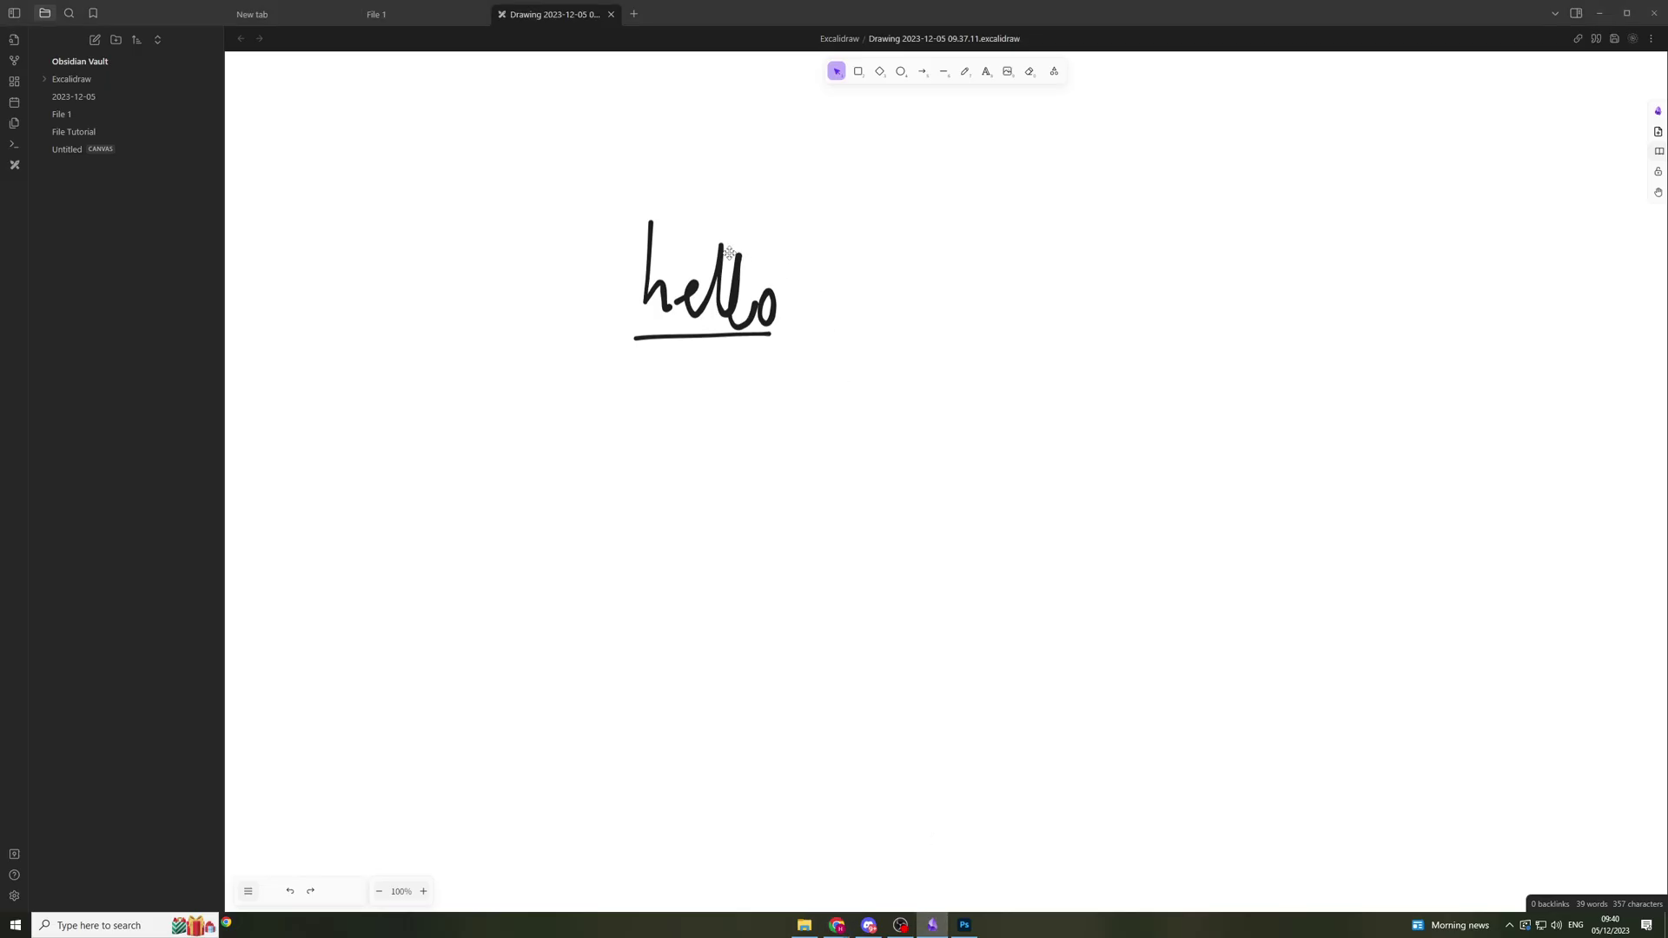
drag(558, 187, 905, 378)
click(789, 439)
click(724, 275)
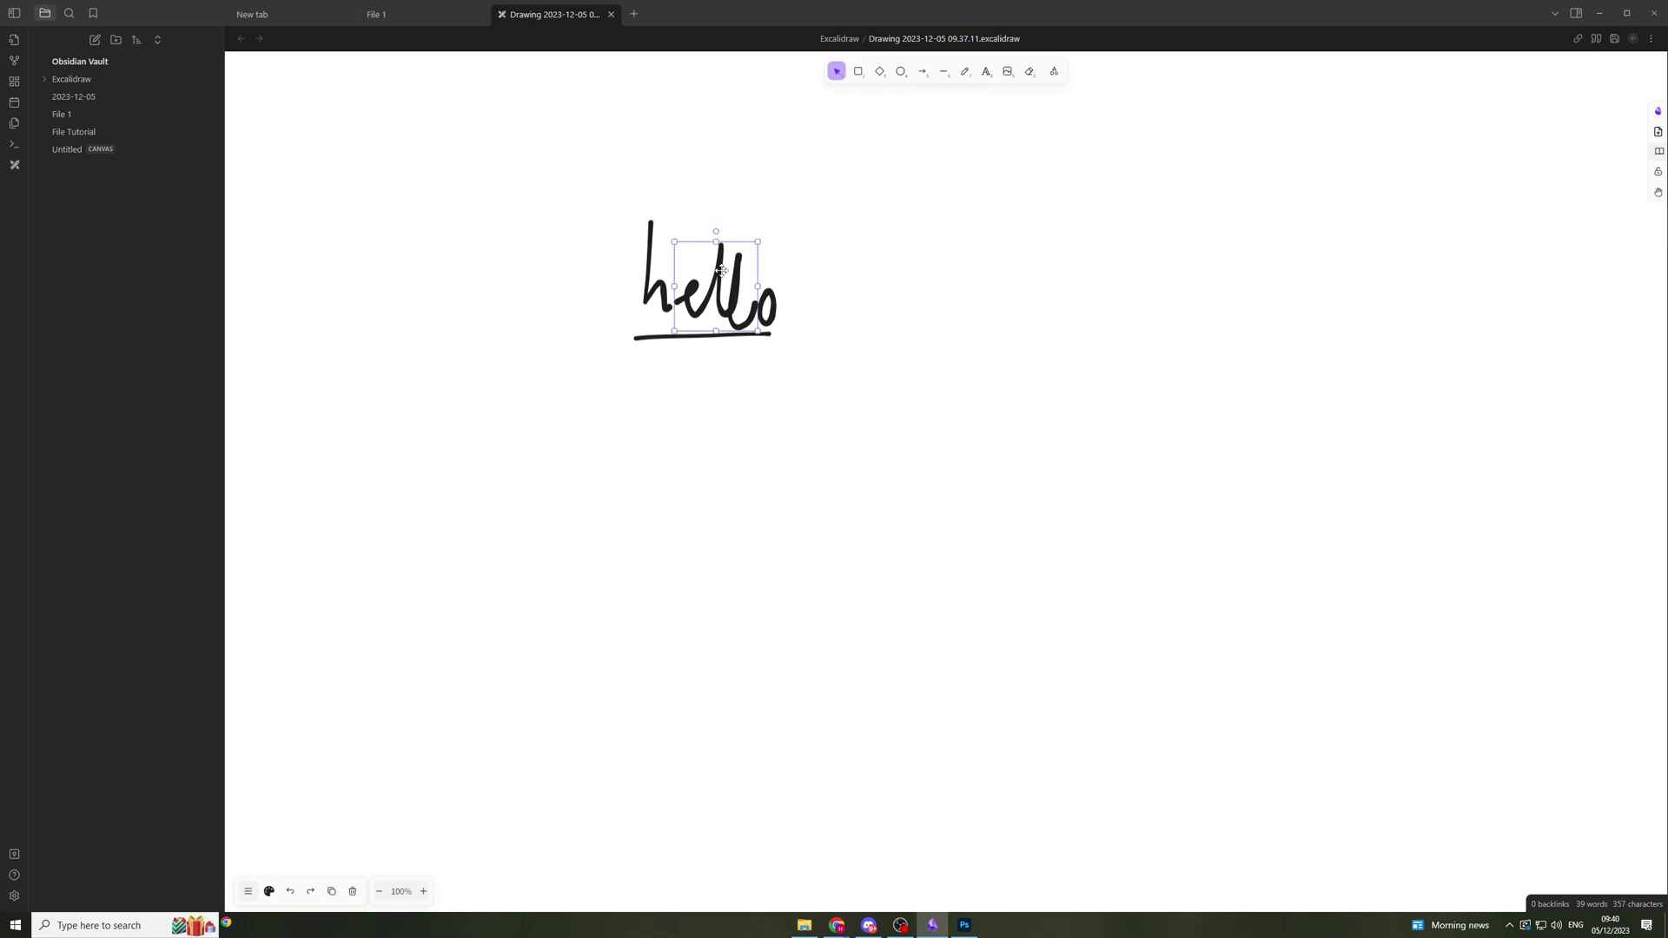
click(768, 286)
click(873, 304)
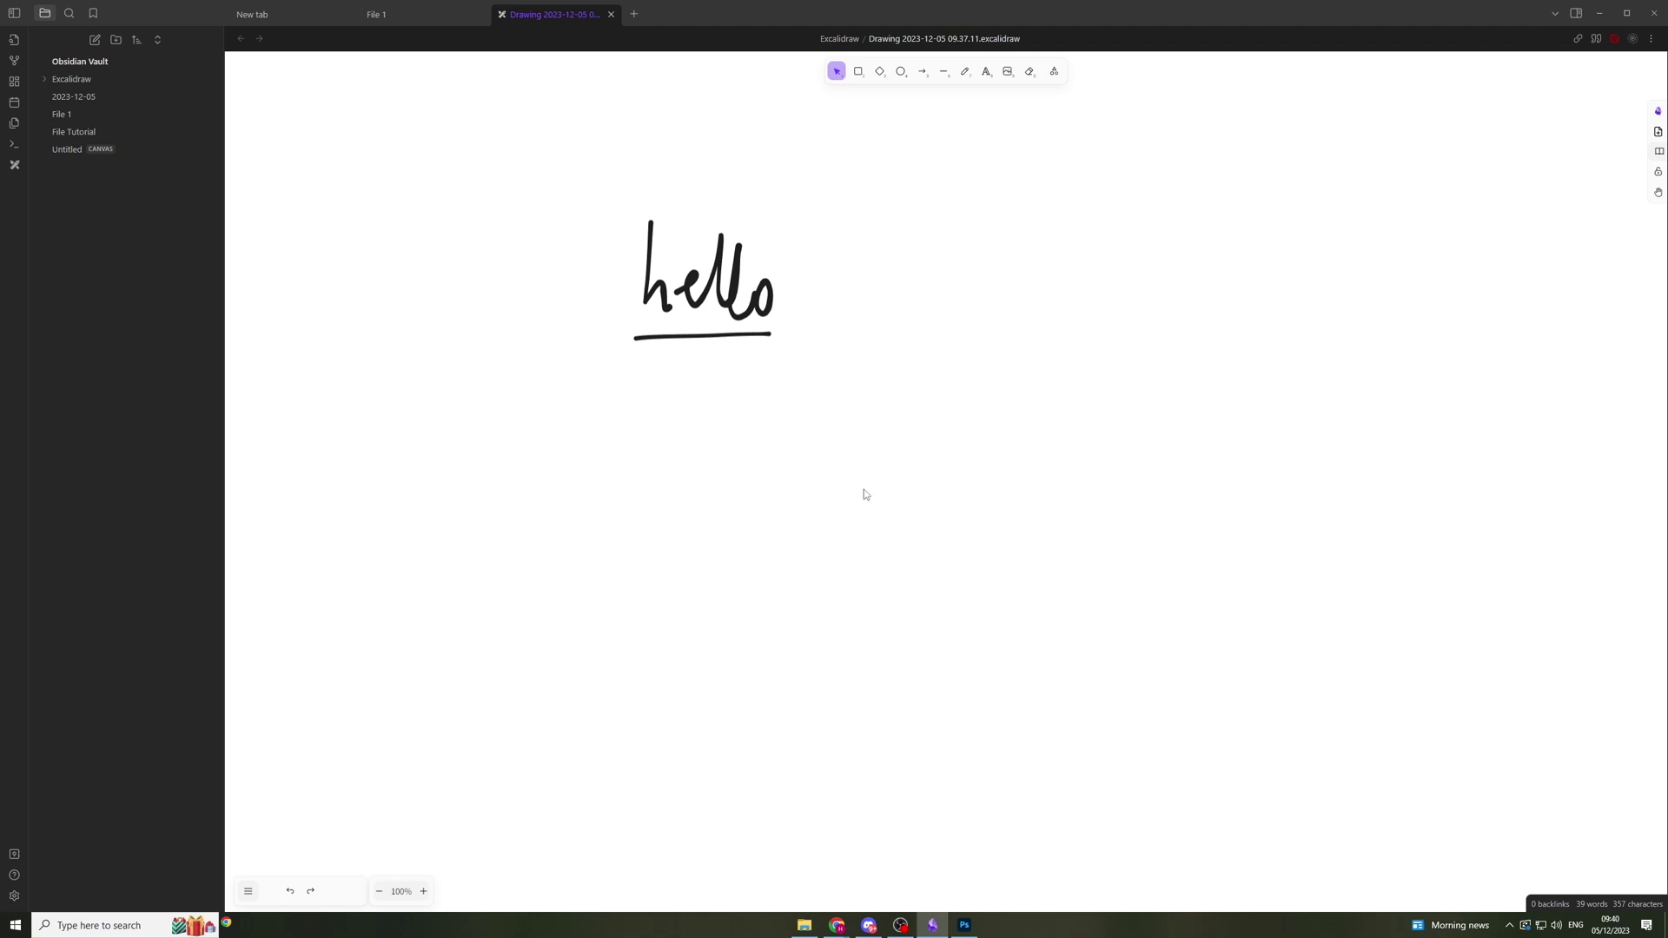
Step: Bring the Chrome window with Notion's Goal Tracker page back to the front
mouse_move(836, 926)
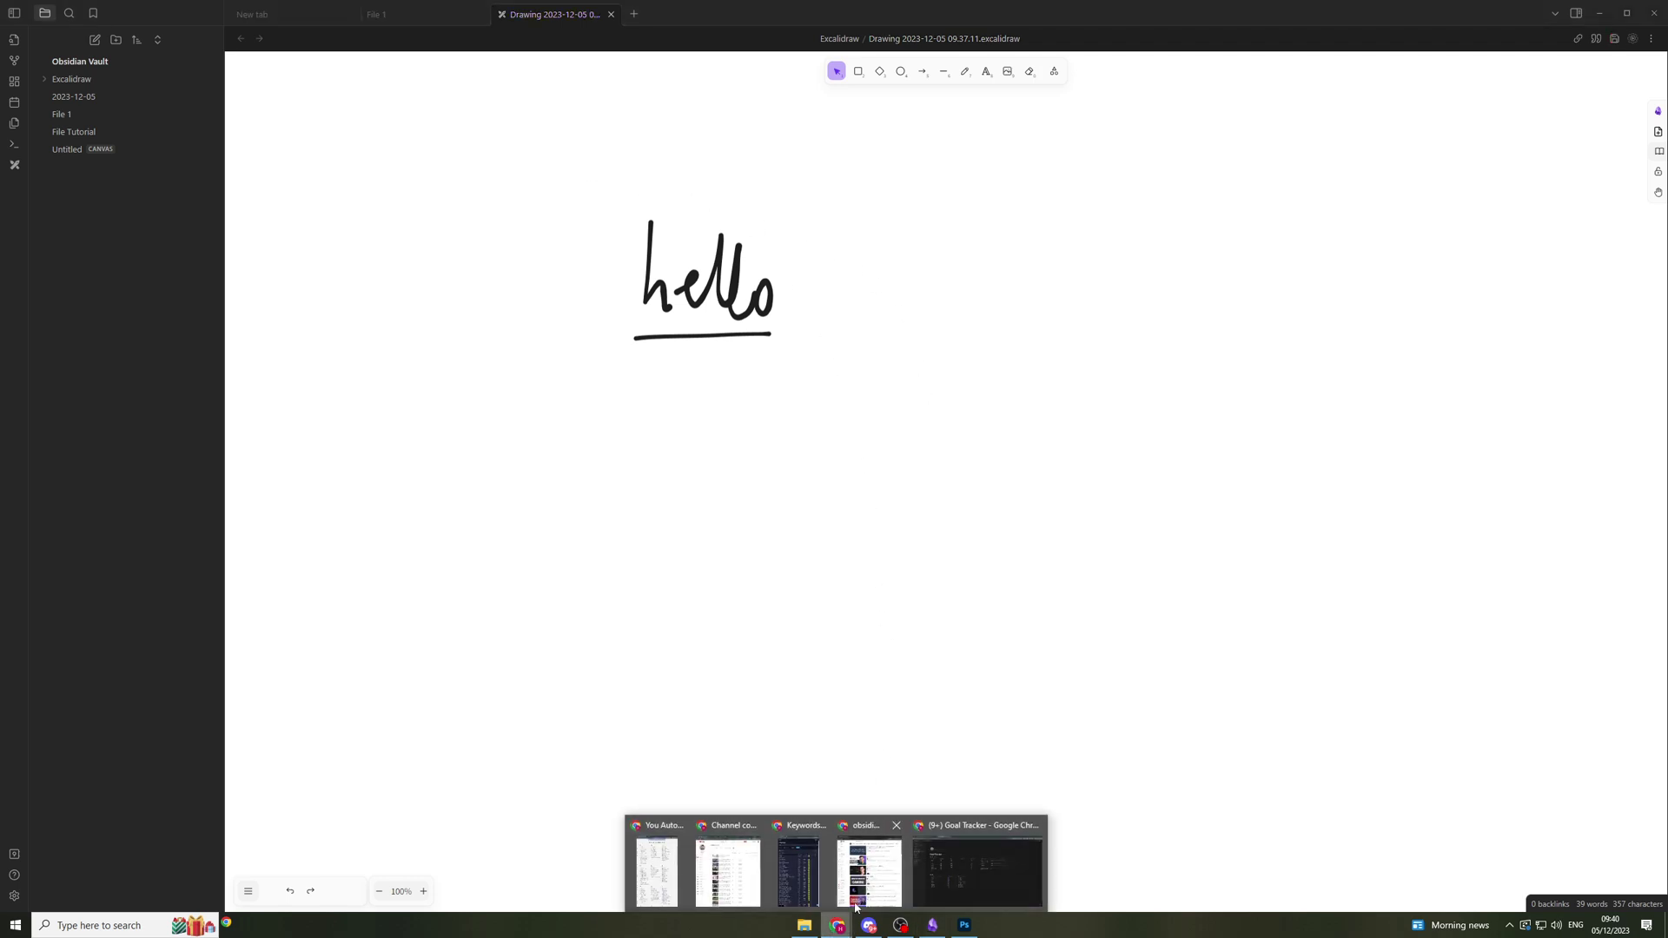
click(922, 852)
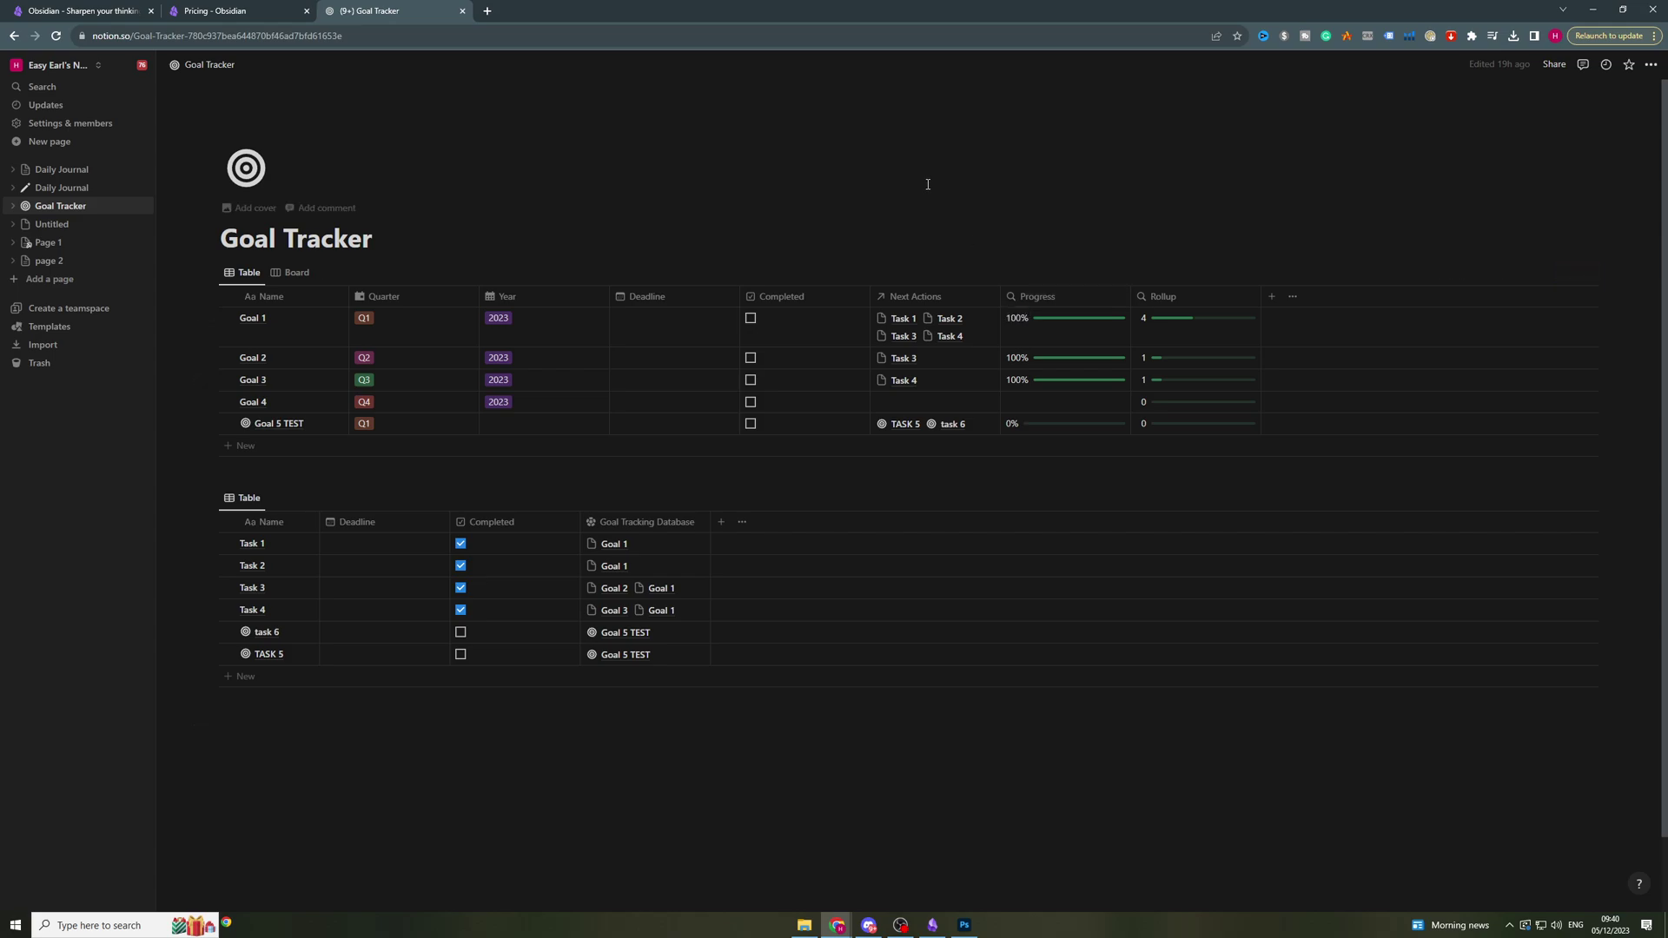